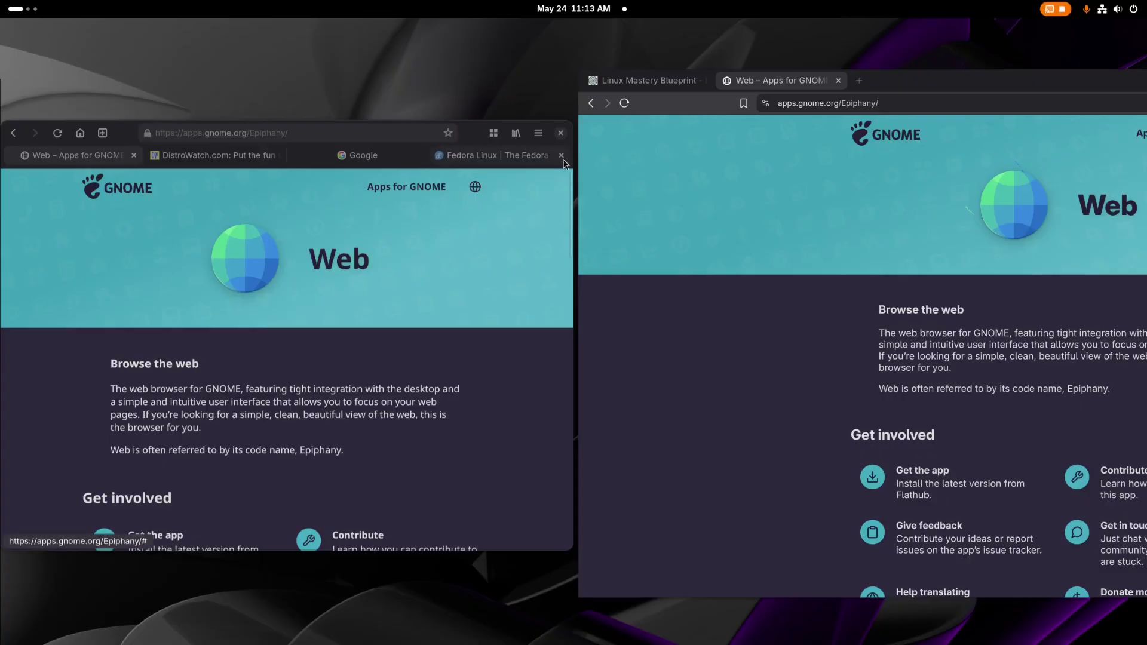
- Open GNOME Web's Preferences and Brave's settings page side by side to compare them
{"action": "left_click", "coordinate": [539, 133]}
{"action": "left_click", "coordinate": [509, 369]}
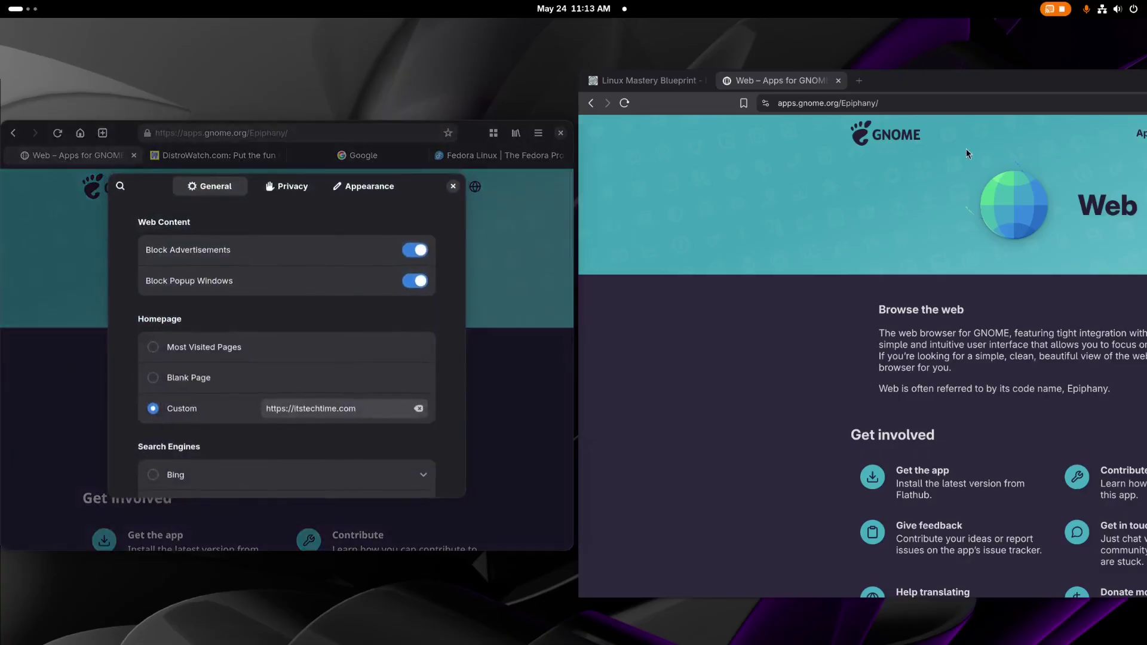
{"action": "left_click_drag", "start_coordinate": [606, 69], "coordinate": [548, 68]}
{"action": "left_click", "coordinate": [1134, 103]}
{"action": "left_click", "coordinate": [962, 511]}
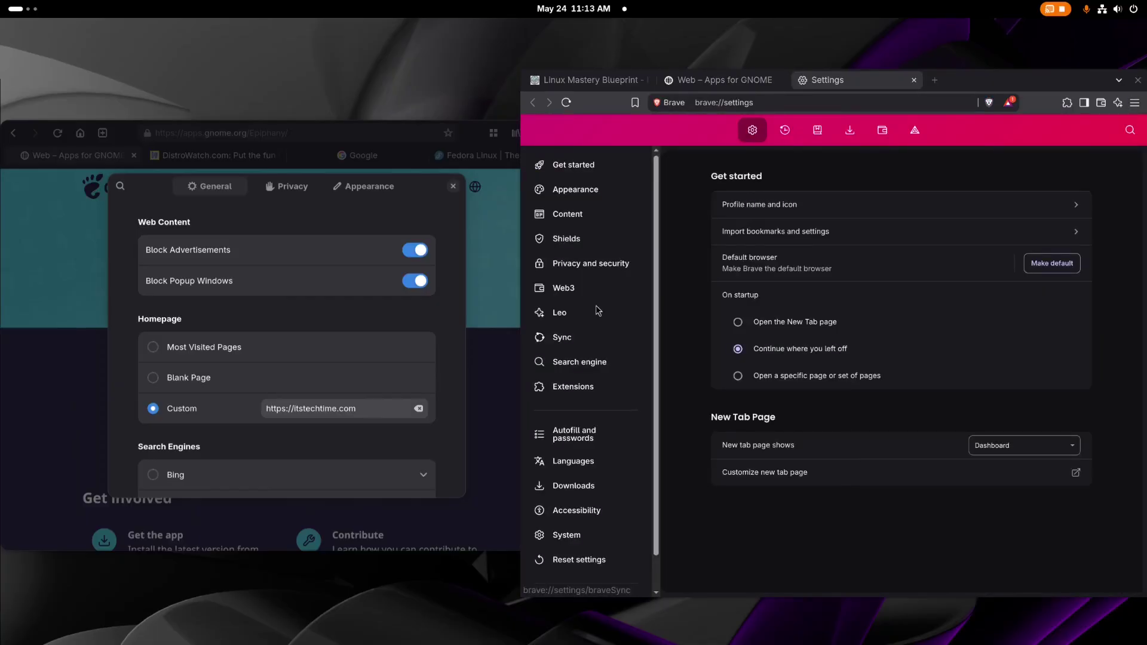
{"action": "scroll", "coordinate": [597, 310], "scroll_direction": "down", "scroll_amount": 1}
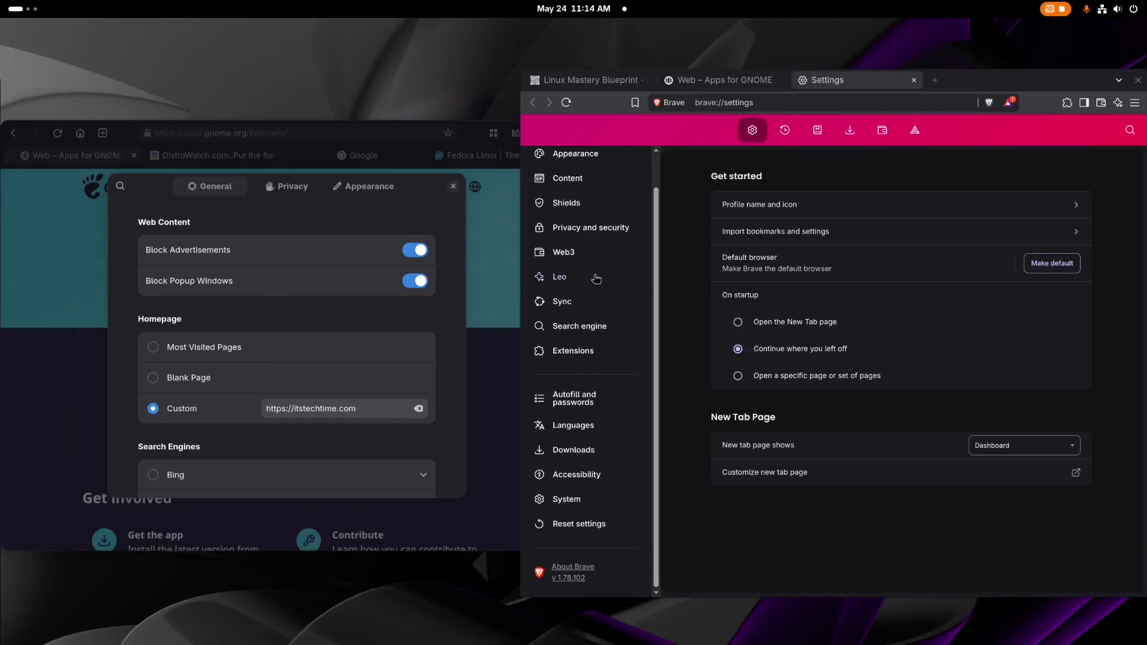
{"action": "scroll", "coordinate": [593, 287], "scroll_direction": "up", "scroll_amount": 1}
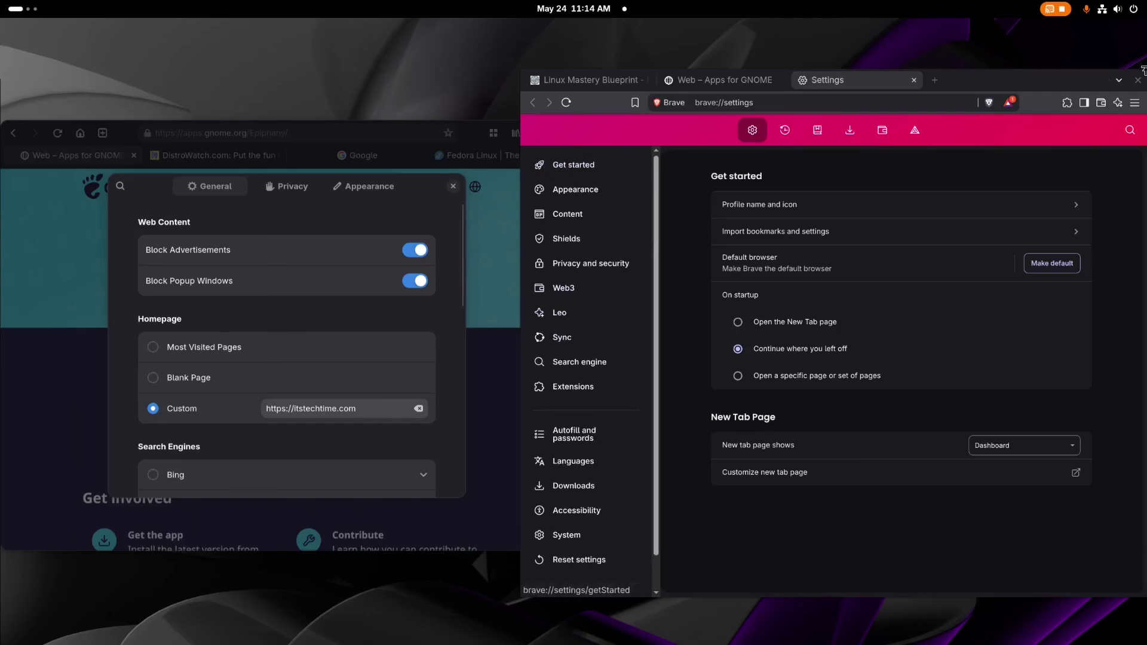
- Close Preferences and move the GNOME Web window to the screen centre
{"action": "key", "text": "Escape"}
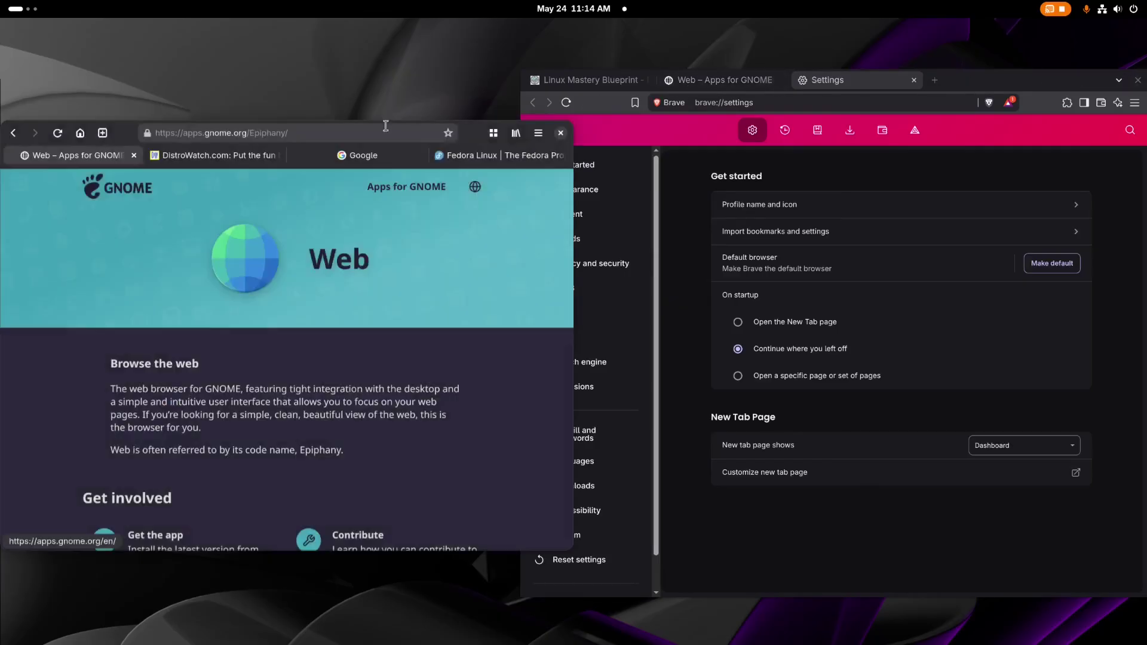
{"action": "left_click_drag", "start_coordinate": [129, 143], "coordinate": [467, 155]}
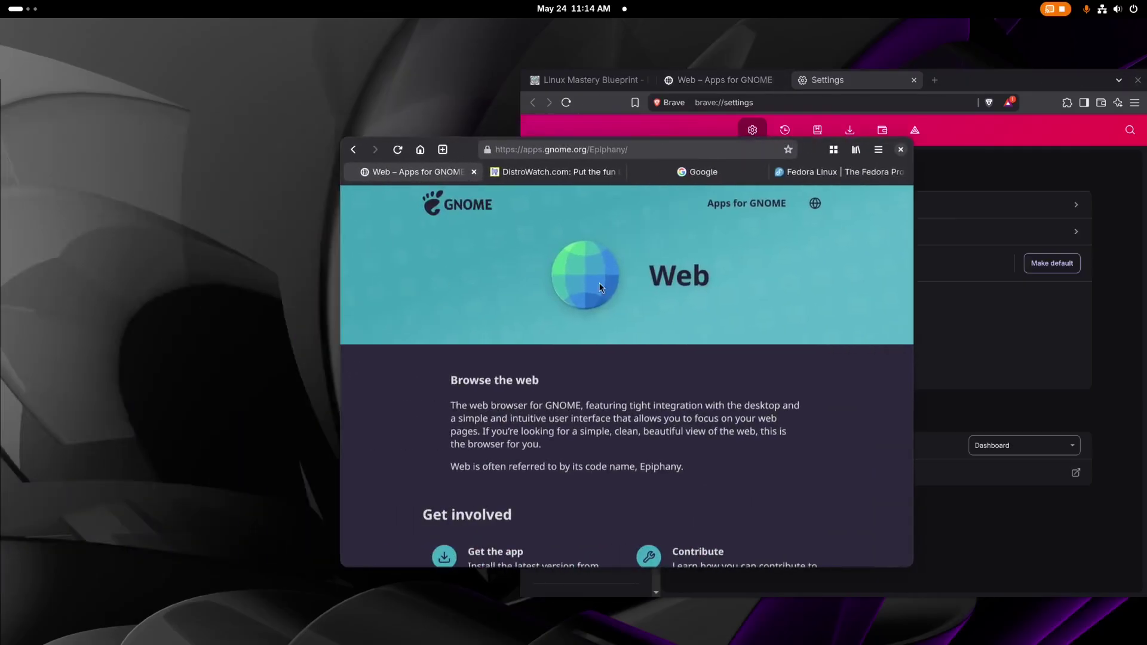
{"action": "scroll", "coordinate": [603, 287], "scroll_direction": "down", "scroll_amount": 3}
{"action": "scroll", "coordinate": [596, 290], "scroll_direction": "up", "scroll_amount": 3}
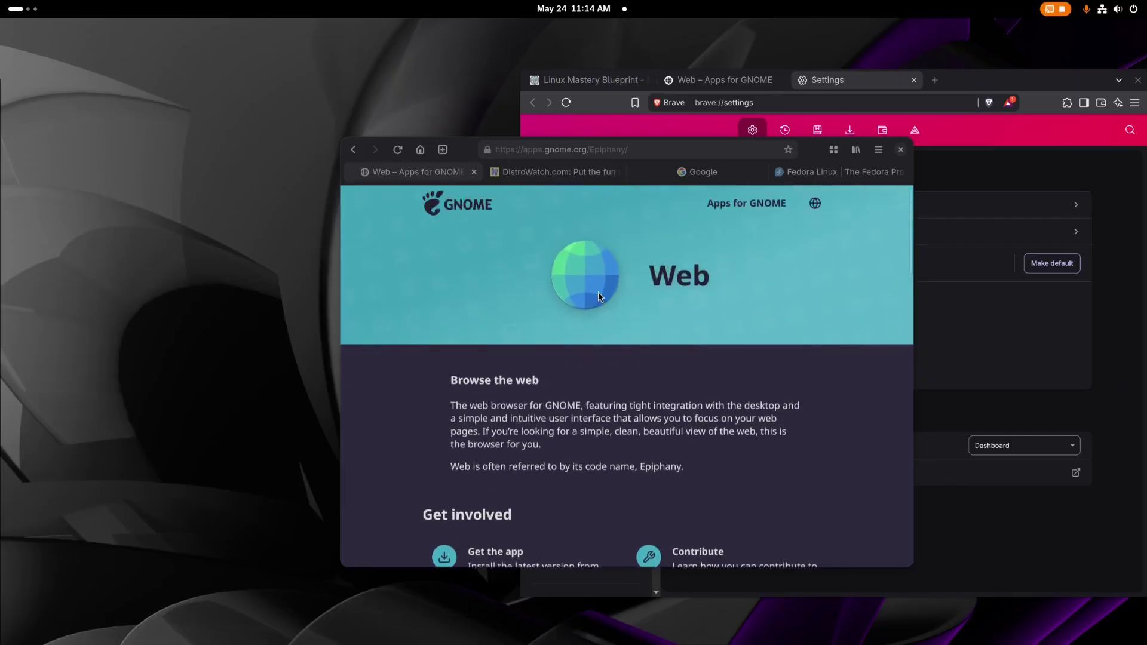
- Browse the DistroWatch, Fedora and Google tabs, then show the overview of all tabs
{"action": "left_click", "coordinate": [549, 173]}
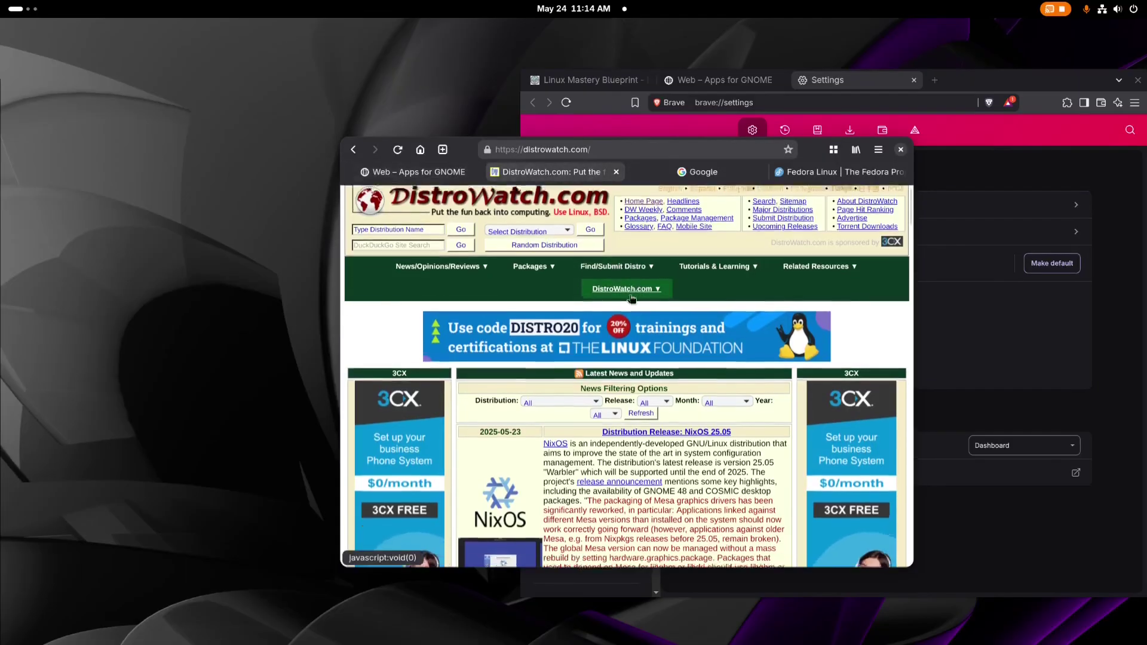
{"action": "scroll", "coordinate": [632, 304], "scroll_direction": "down", "scroll_amount": 5}
{"action": "scroll", "coordinate": [632, 303], "scroll_direction": "down", "scroll_amount": 2}
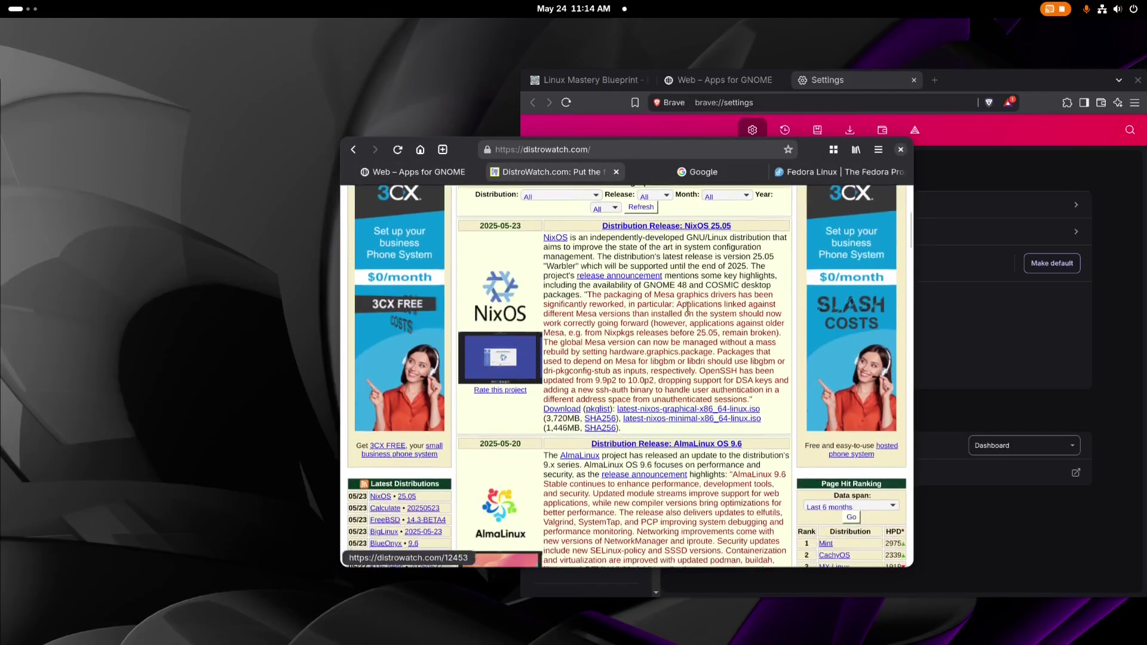
{"action": "scroll", "coordinate": [744, 271], "scroll_direction": "up", "scroll_amount": 7}
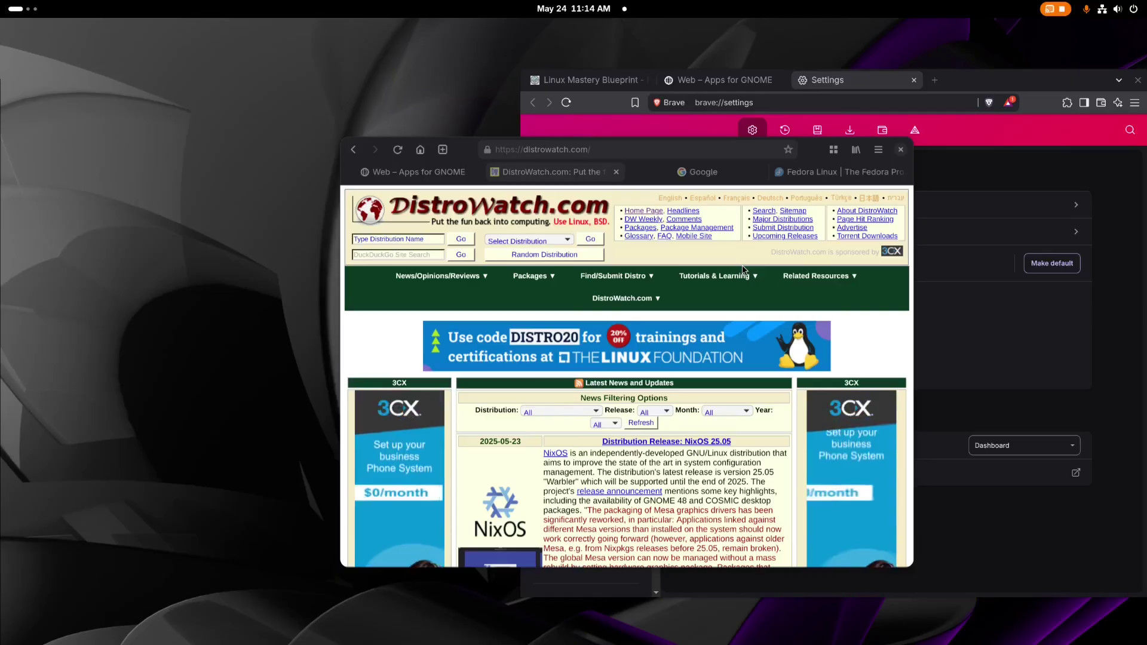
{"action": "left_click", "coordinate": [836, 172]}
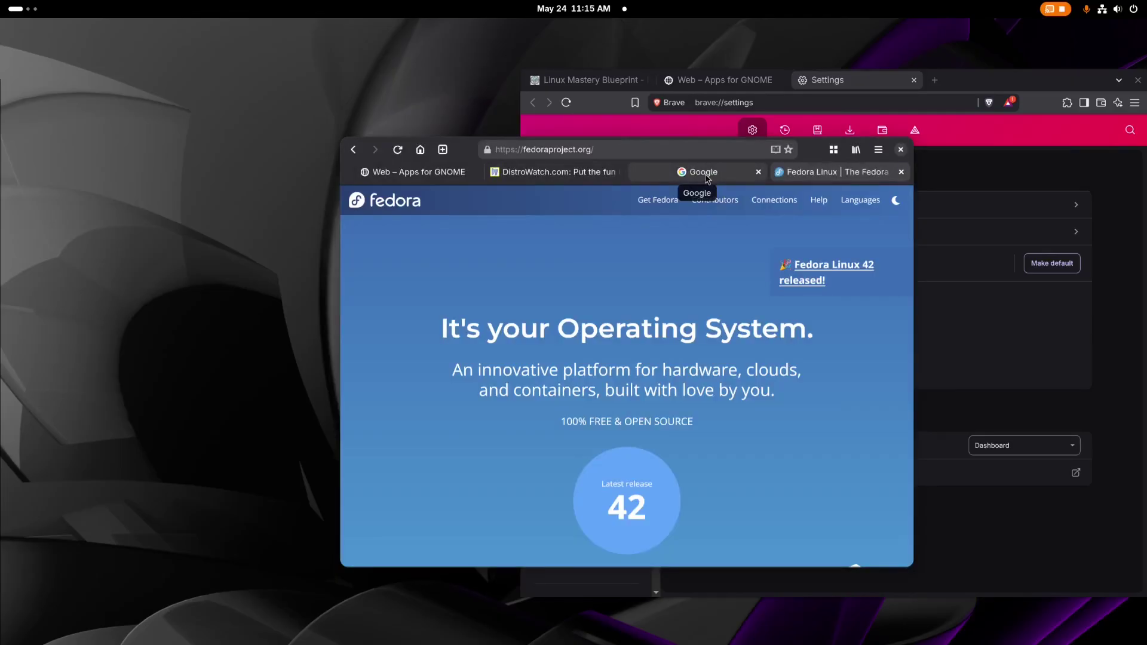
{"action": "left_click", "coordinate": [698, 173]}
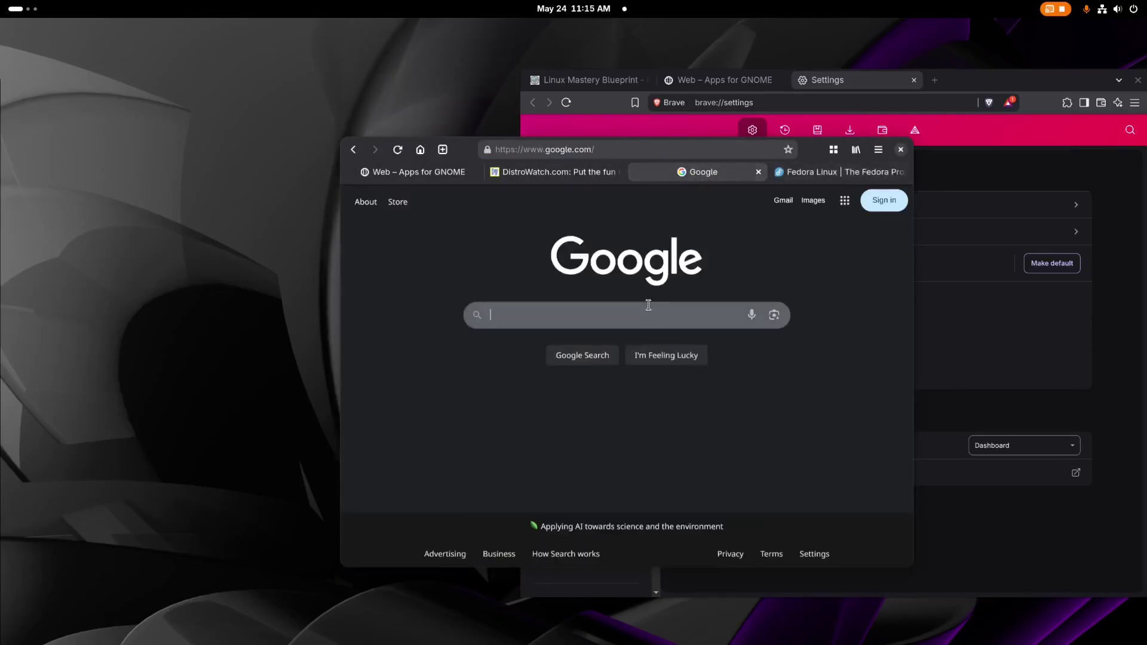
{"action": "left_click", "coordinate": [565, 174]}
{"action": "scroll", "coordinate": [732, 331], "scroll_direction": "down", "scroll_amount": 5}
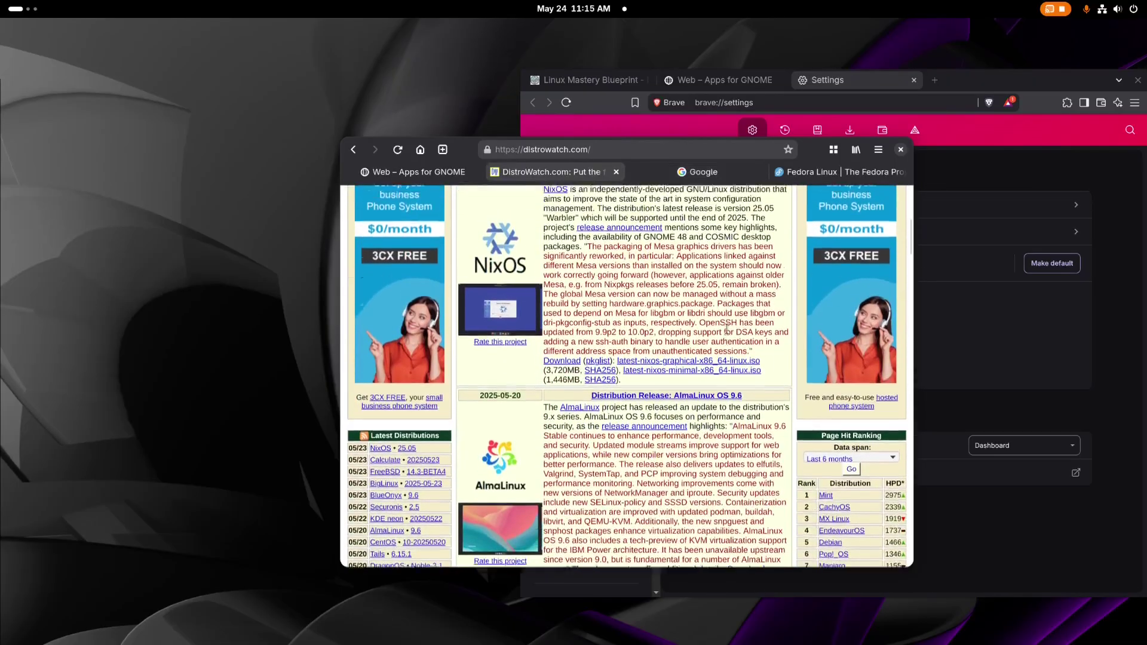
{"action": "scroll", "coordinate": [732, 330], "scroll_direction": "up", "scroll_amount": 4}
{"action": "scroll", "coordinate": [733, 331], "scroll_direction": "up", "scroll_amount": 2}
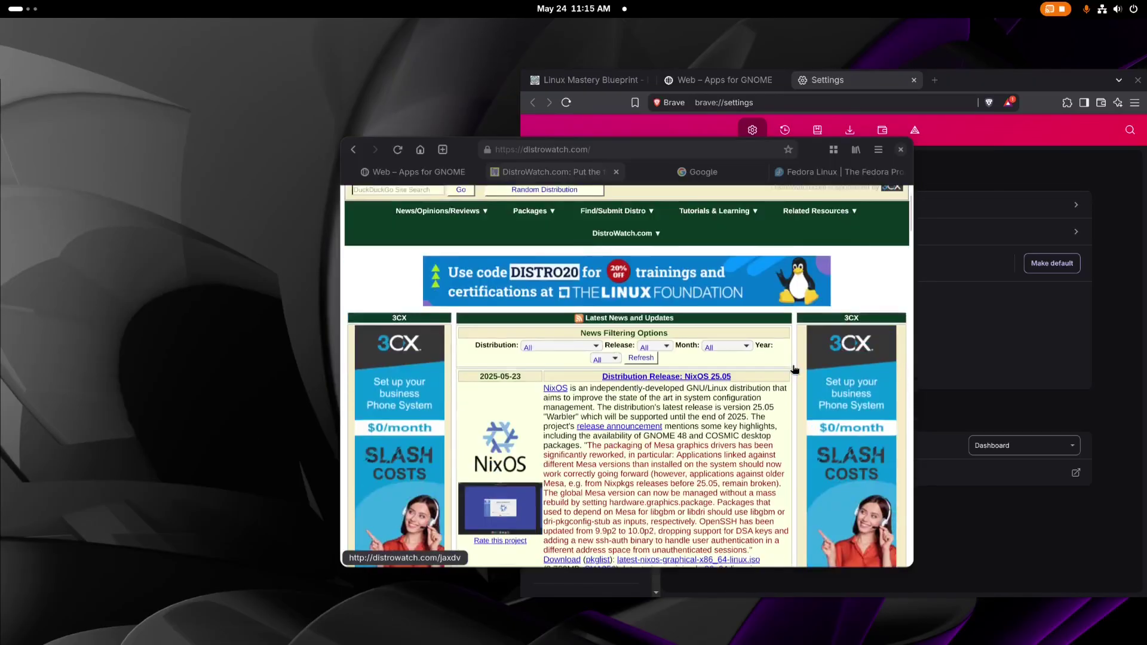
{"action": "scroll", "coordinate": [790, 367], "scroll_direction": "down", "scroll_amount": 2}
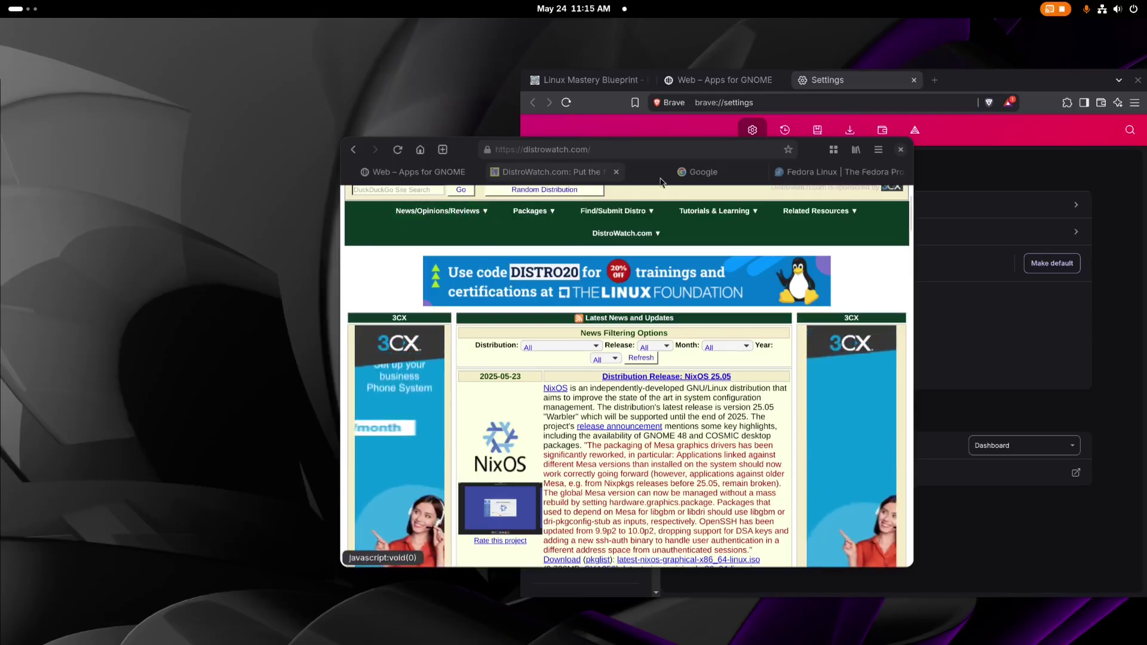
{"action": "left_click", "coordinate": [835, 150]}
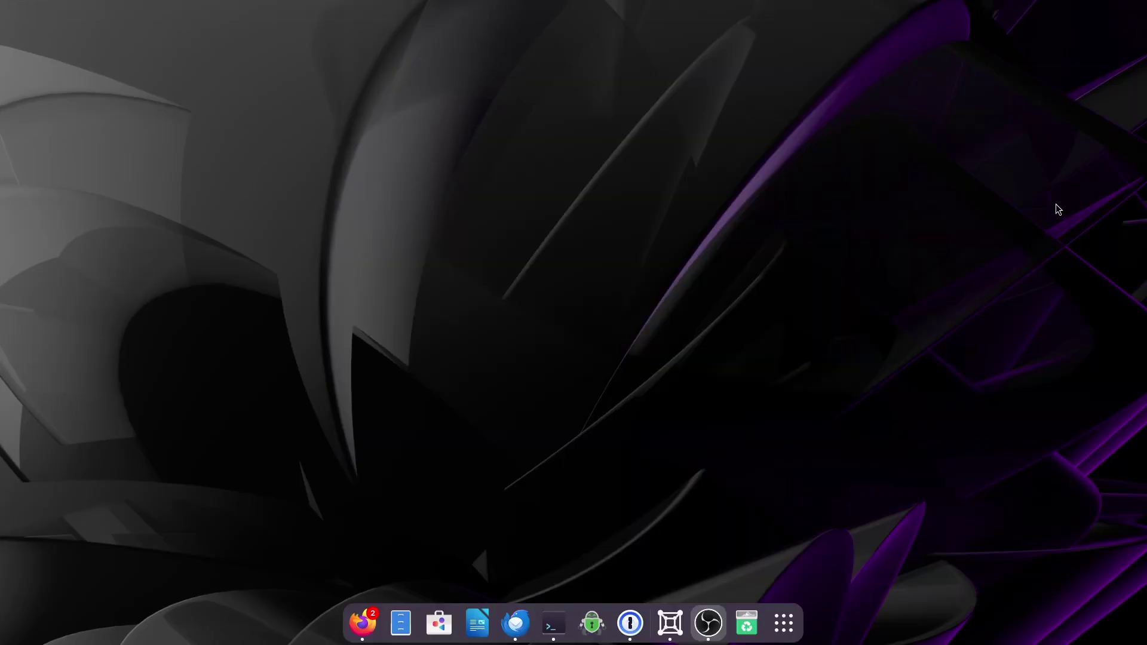
- Search GNOME Software for 'gnome web' and open the Web app's details page
{"action": "left_click", "coordinate": [401, 623]}
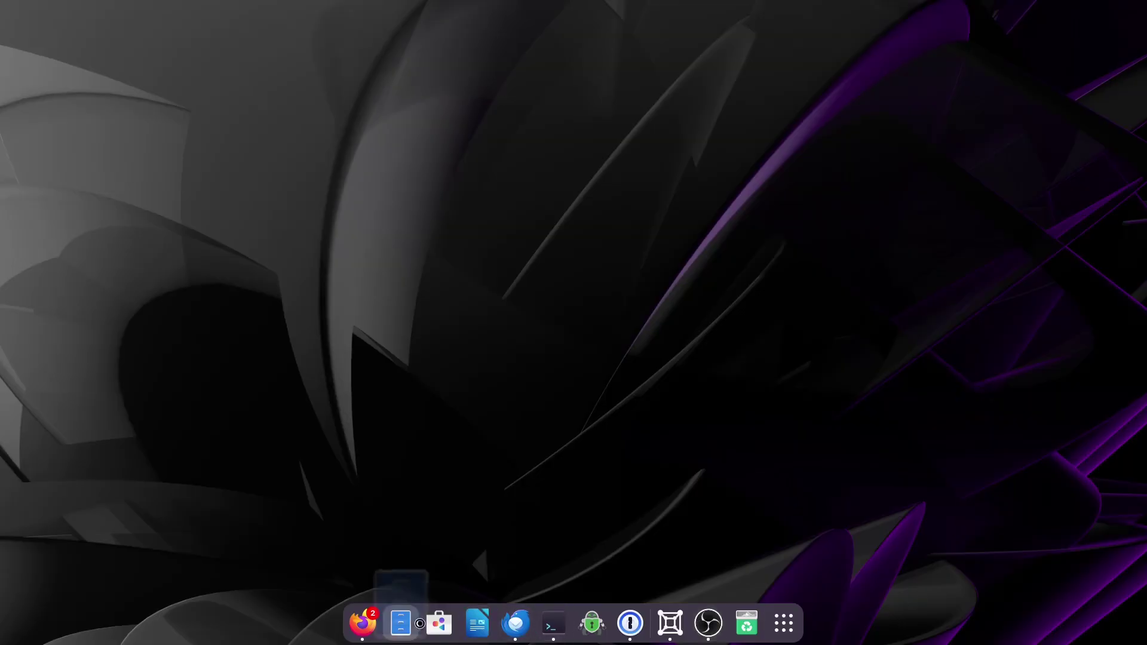
{"action": "left_click", "coordinate": [429, 620]}
{"action": "left_click", "coordinate": [233, 99]}
{"action": "type", "text": "gnome "}
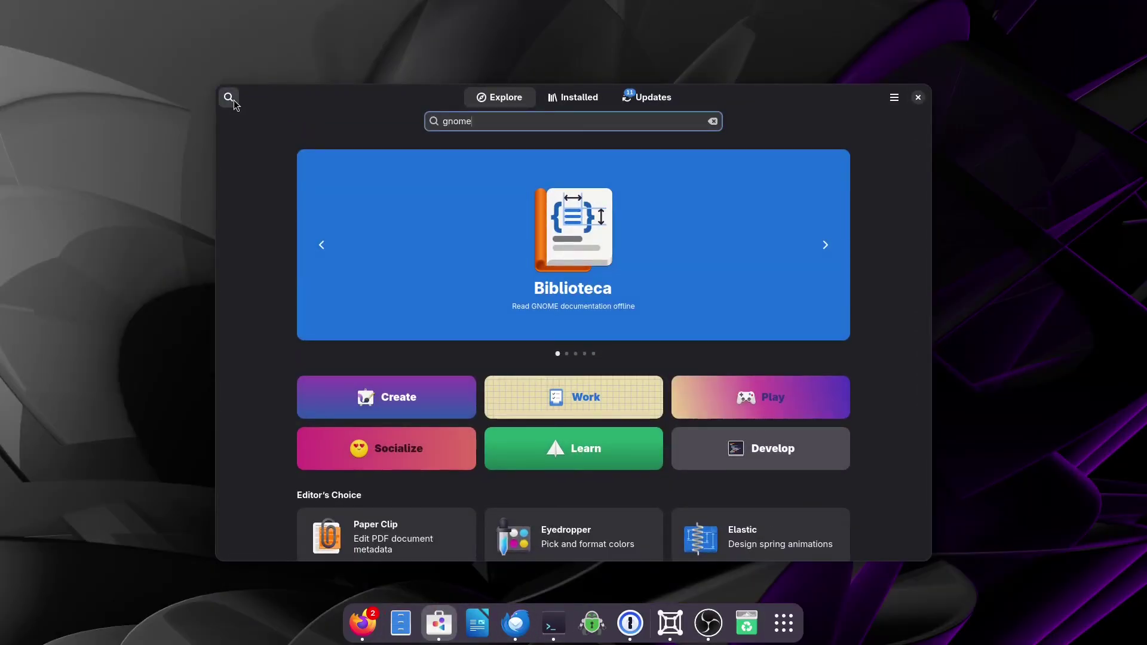
{"action": "type", "text": "web"}
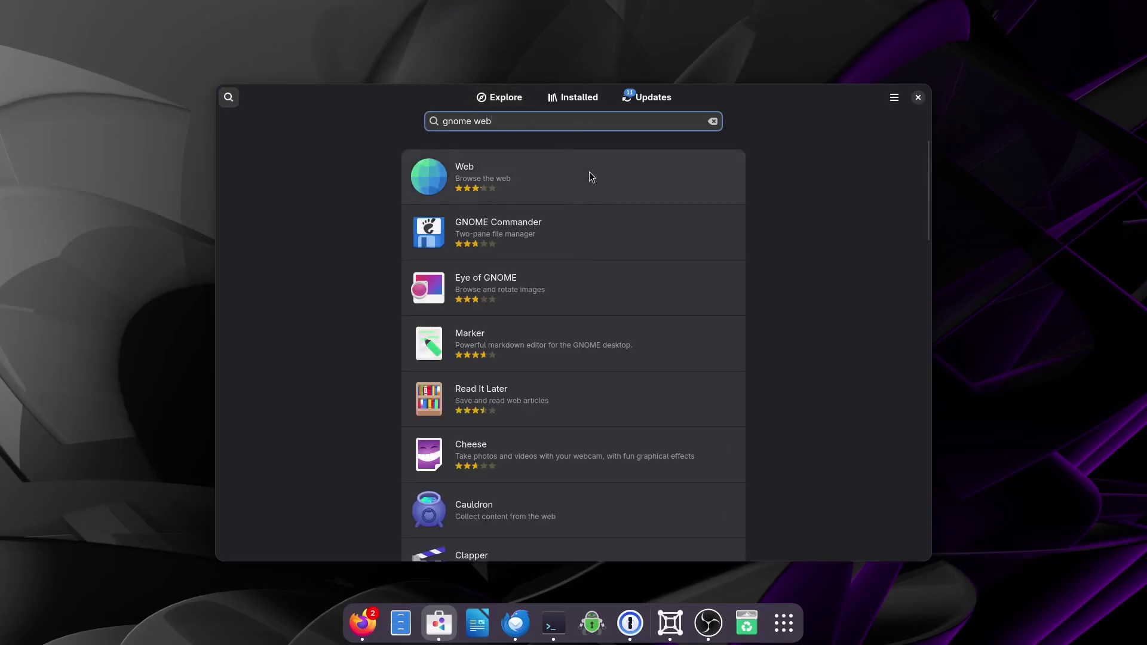
{"action": "left_click", "coordinate": [589, 172]}
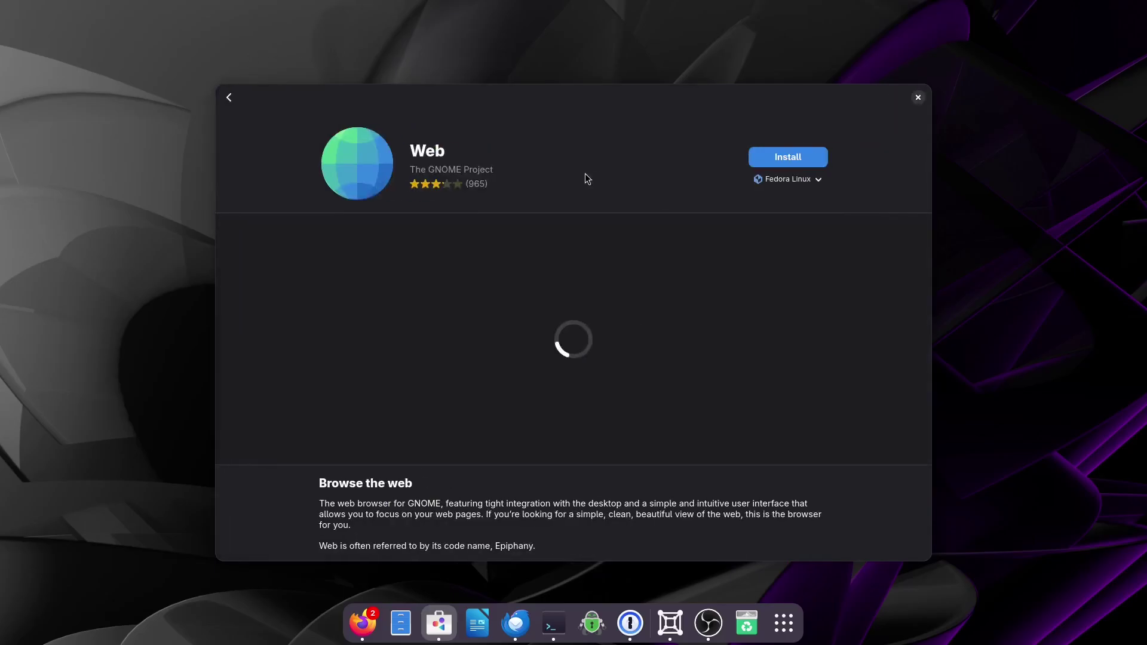
- Review the install sources and install Web from the Fedora Linux Flatpak source
{"action": "left_click", "coordinate": [818, 182]}
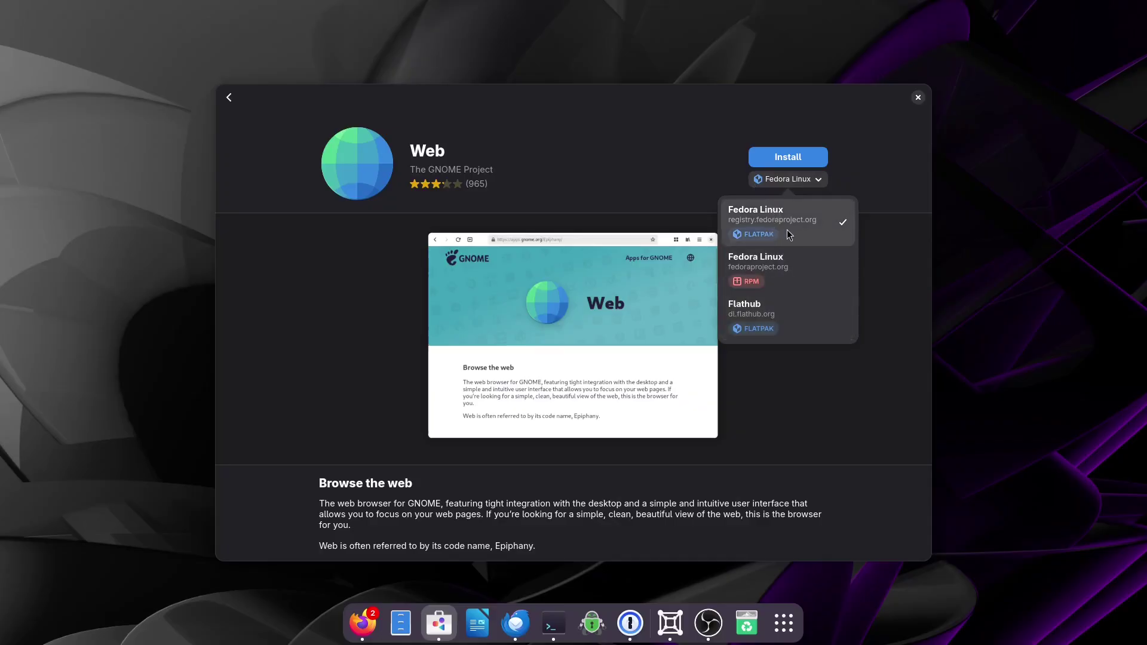
{"action": "left_click", "coordinate": [801, 162]}
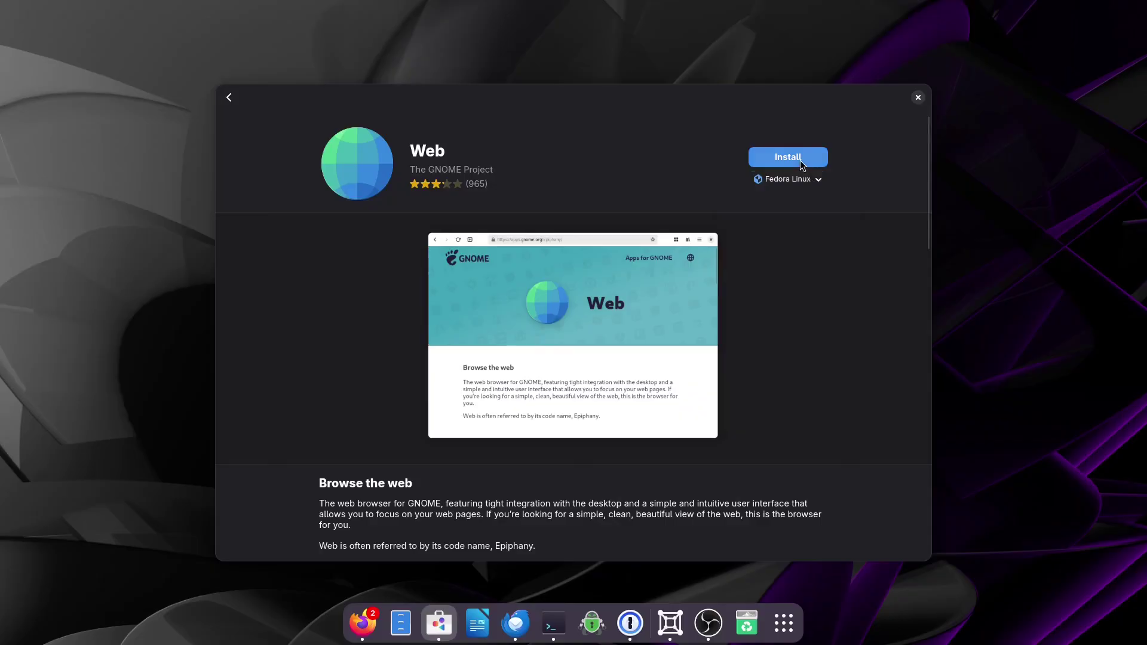
{"action": "left_click", "coordinate": [801, 159]}
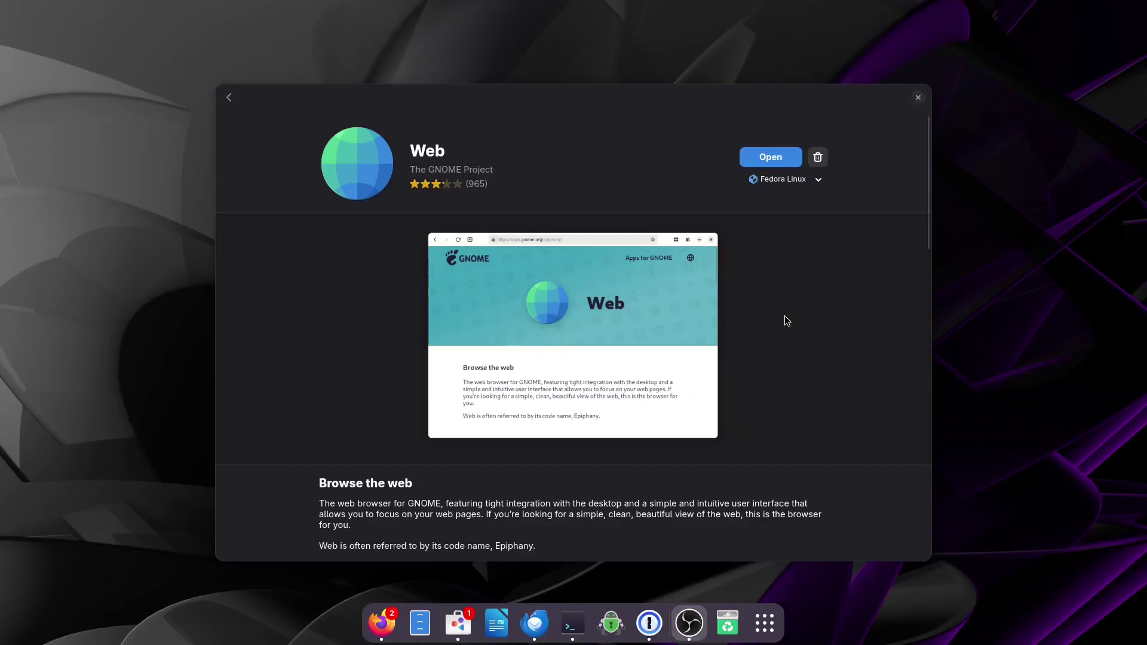
- Launch Web, postpone the default-browser question, and open itstechtime.com and the ITS Tech Time YouTube channel
{"action": "left_click", "coordinate": [766, 159]}
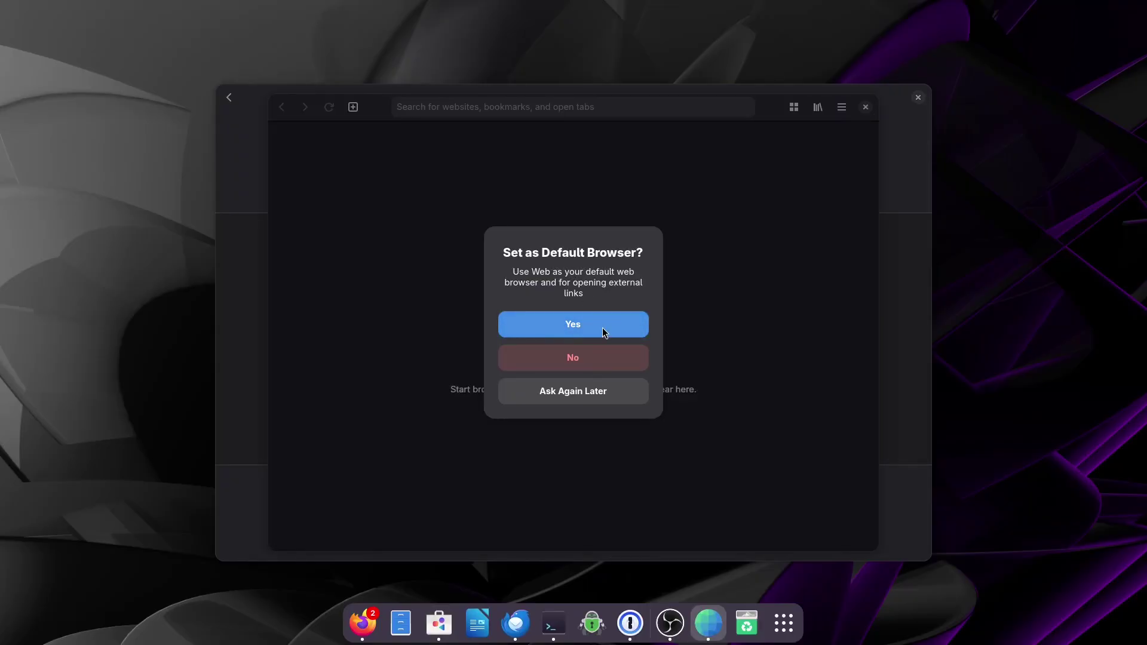
{"action": "left_click", "coordinate": [581, 392]}
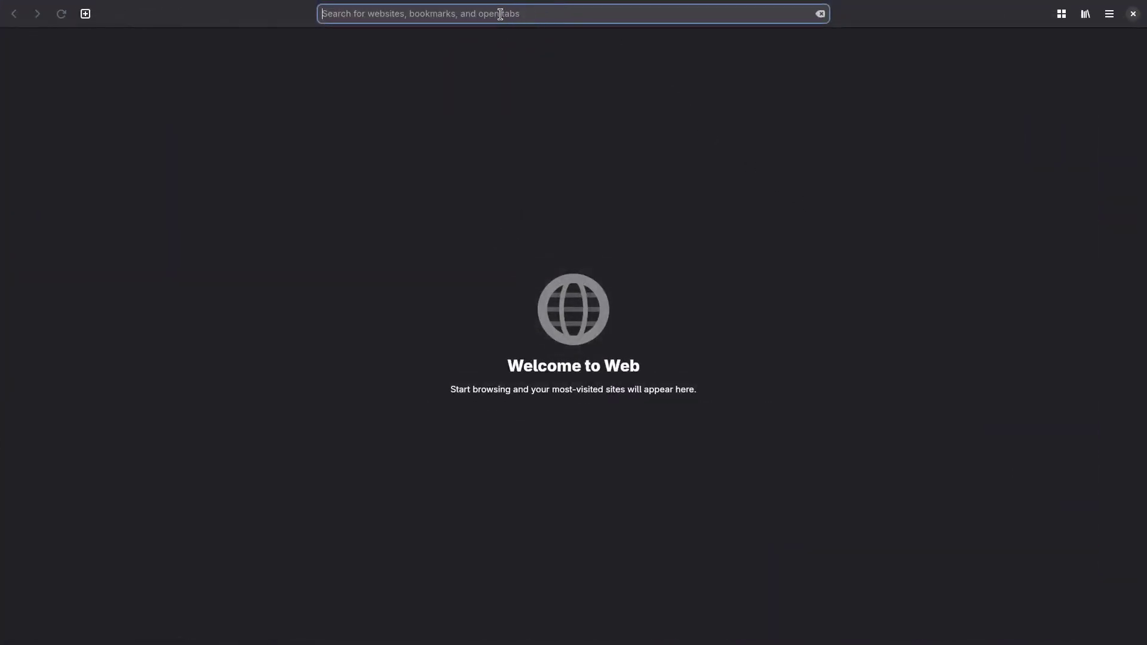
{"action": "type", "text": "itstechtime.com"}
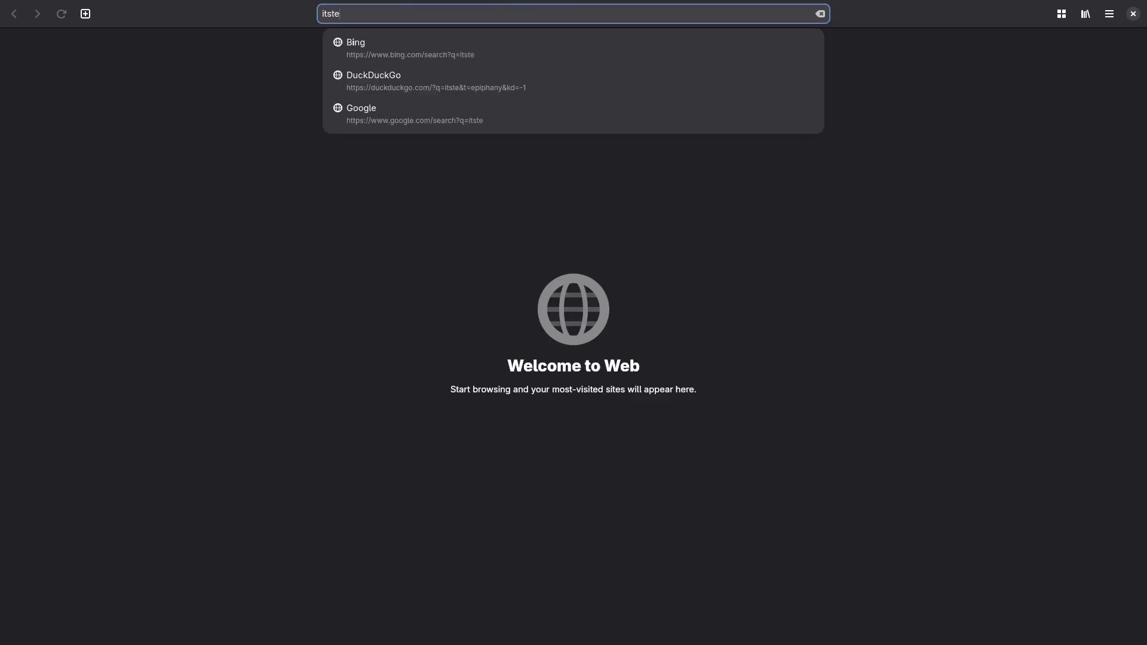
{"action": "key", "text": "Return"}
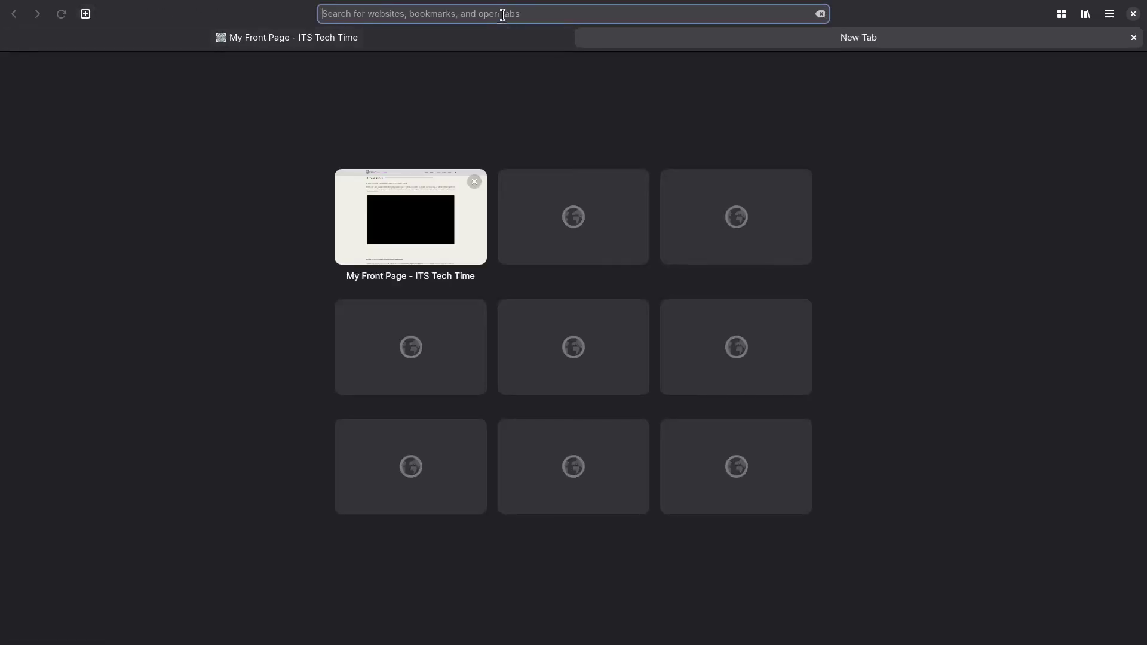
{"action": "type", "text": "https://www.youtube.com/@itstechtime1"}
{"action": "key", "text": "Return"}
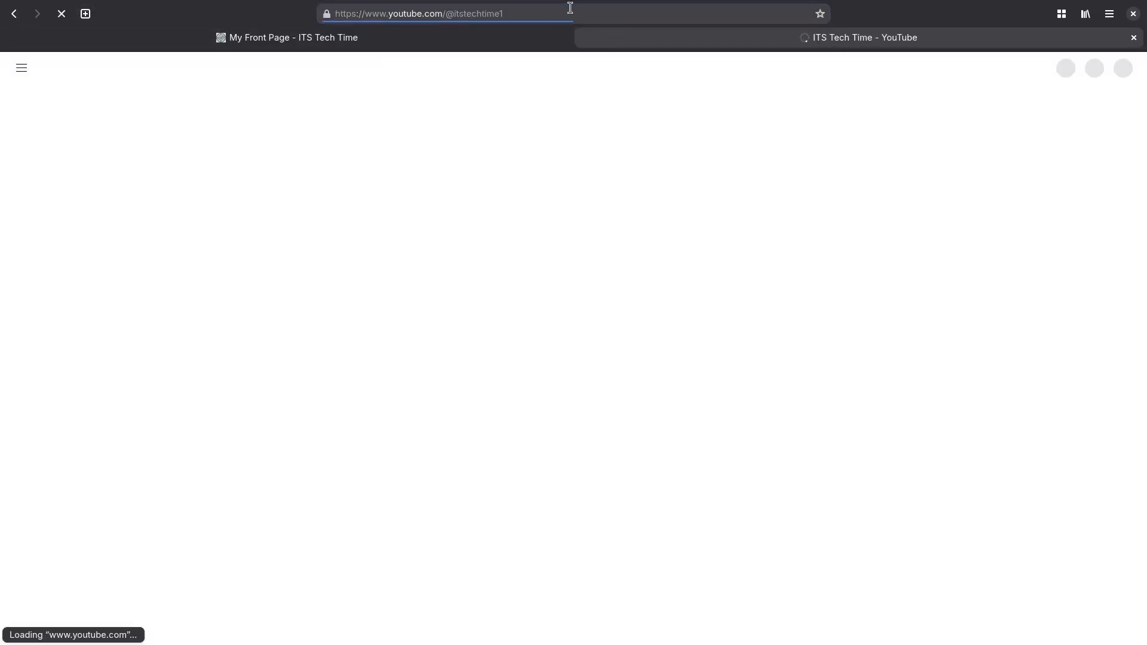
- Switch between the My Front Page and YouTube channel tabs, ending on the YouTube channel
{"action": "left_click", "coordinate": [512, 40]}
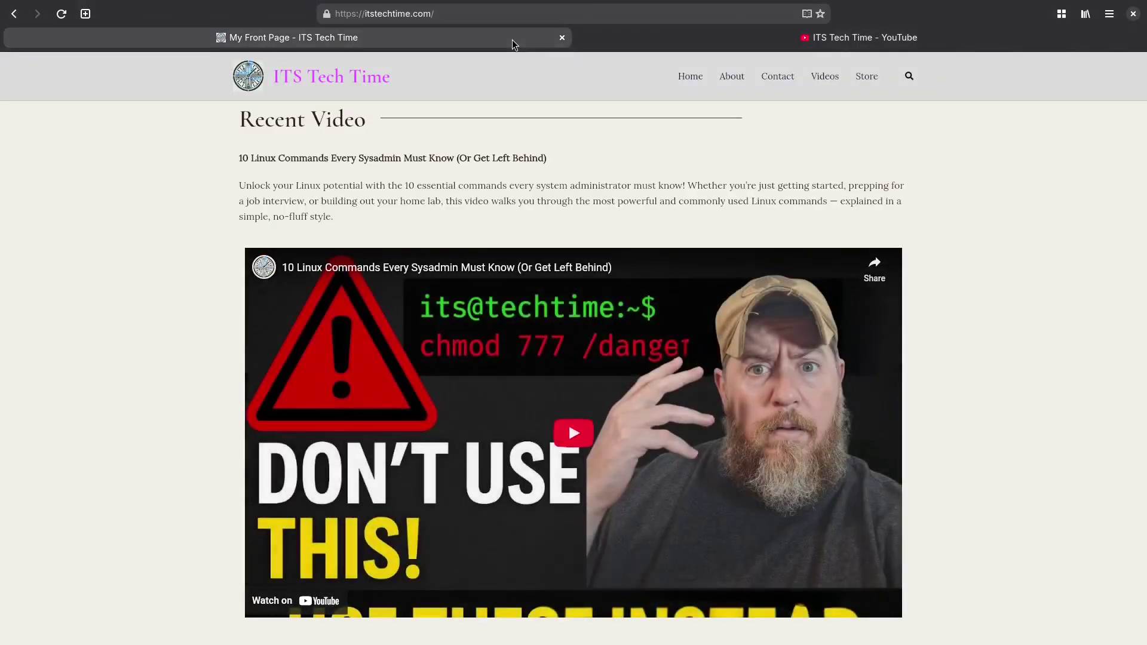
{"action": "left_click", "coordinate": [648, 34]}
{"action": "left_click", "coordinate": [450, 41]}
{"action": "left_click", "coordinate": [636, 38]}
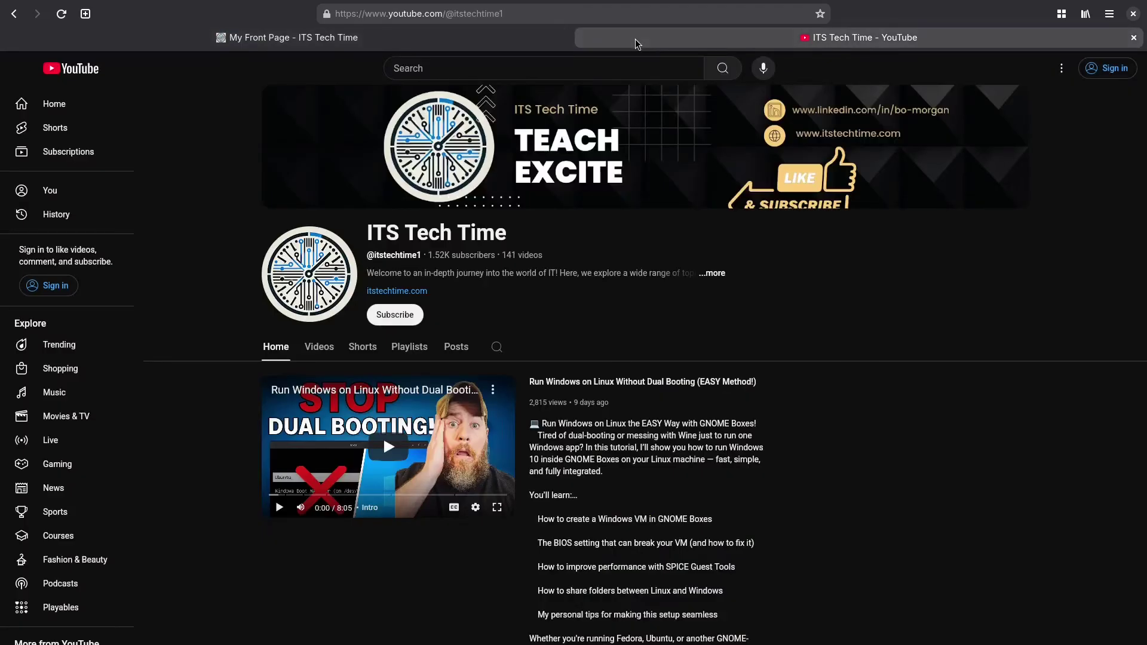
{"action": "left_click", "coordinate": [499, 38]}
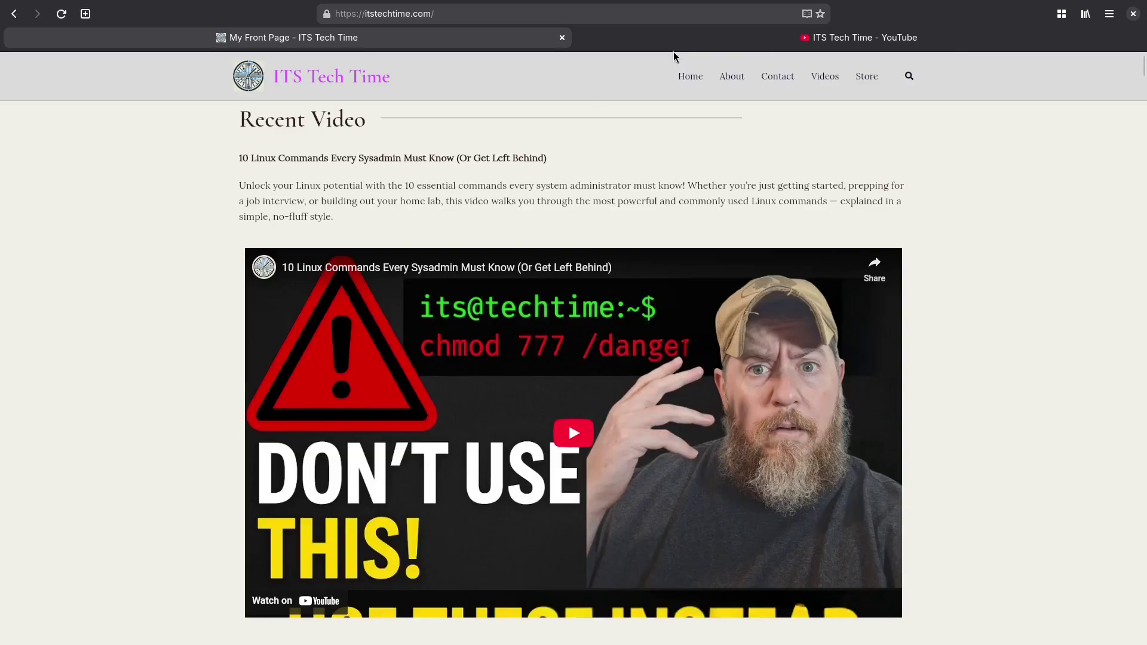
{"action": "left_click", "coordinate": [1061, 15]}
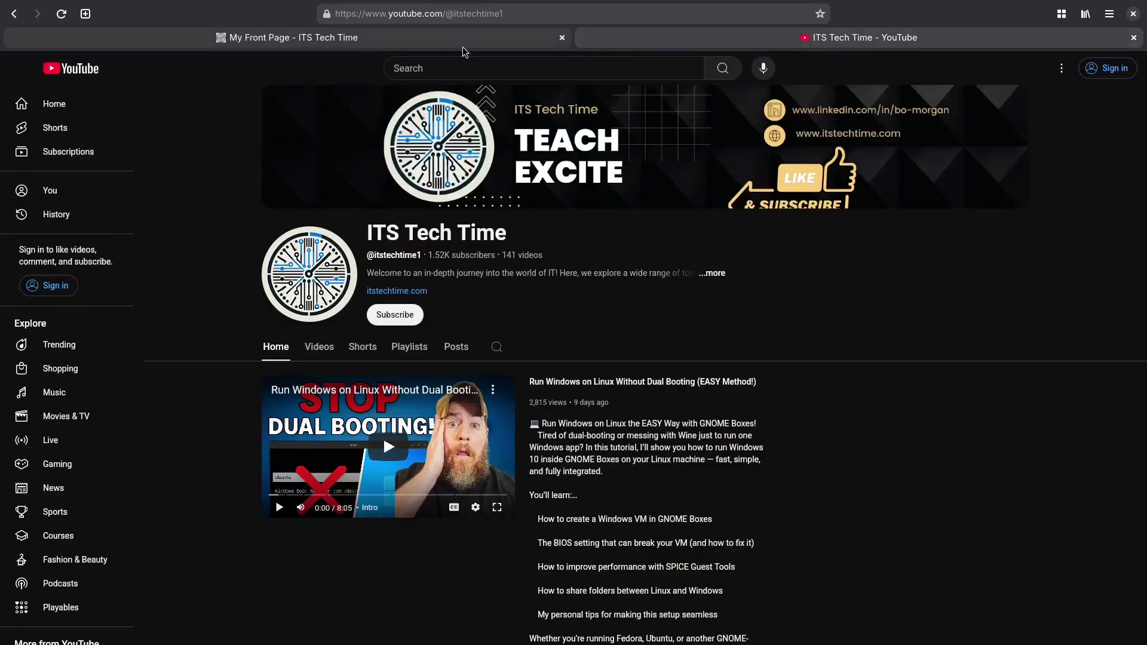
{"action": "left_click", "coordinate": [463, 46]}
{"action": "left_click", "coordinate": [1061, 13]}
{"action": "left_click", "coordinate": [388, 5]}
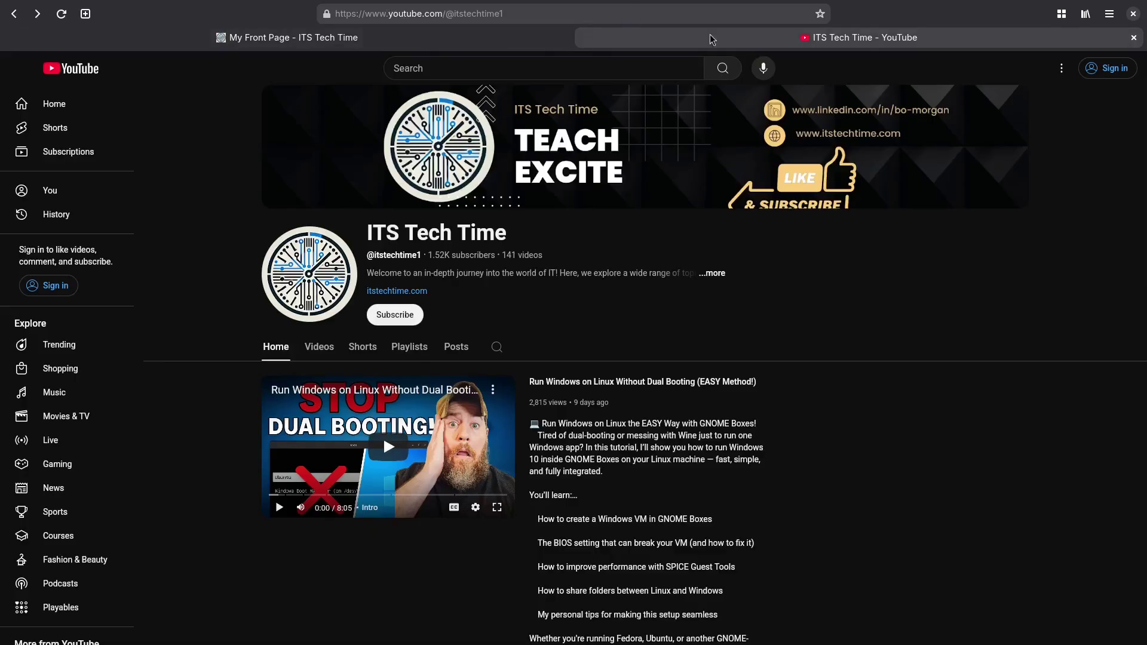
- Bookmark the YouTube channel page under the name ITST-YouTube
{"action": "left_click", "coordinate": [1086, 14]}
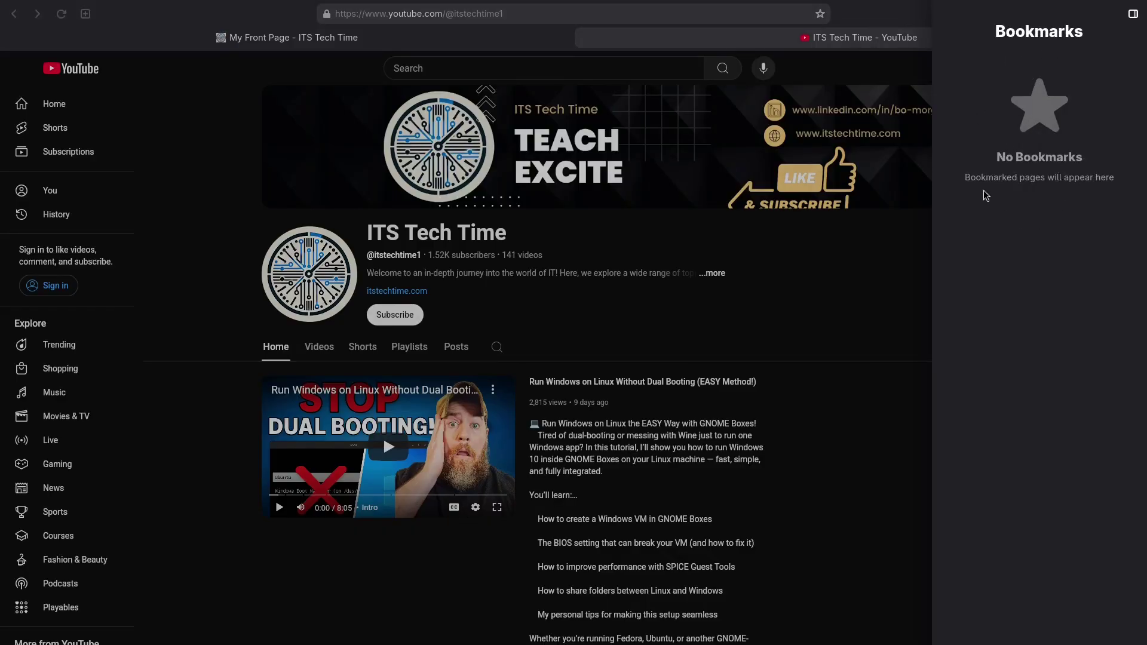
{"action": "left_click", "coordinate": [823, 17]}
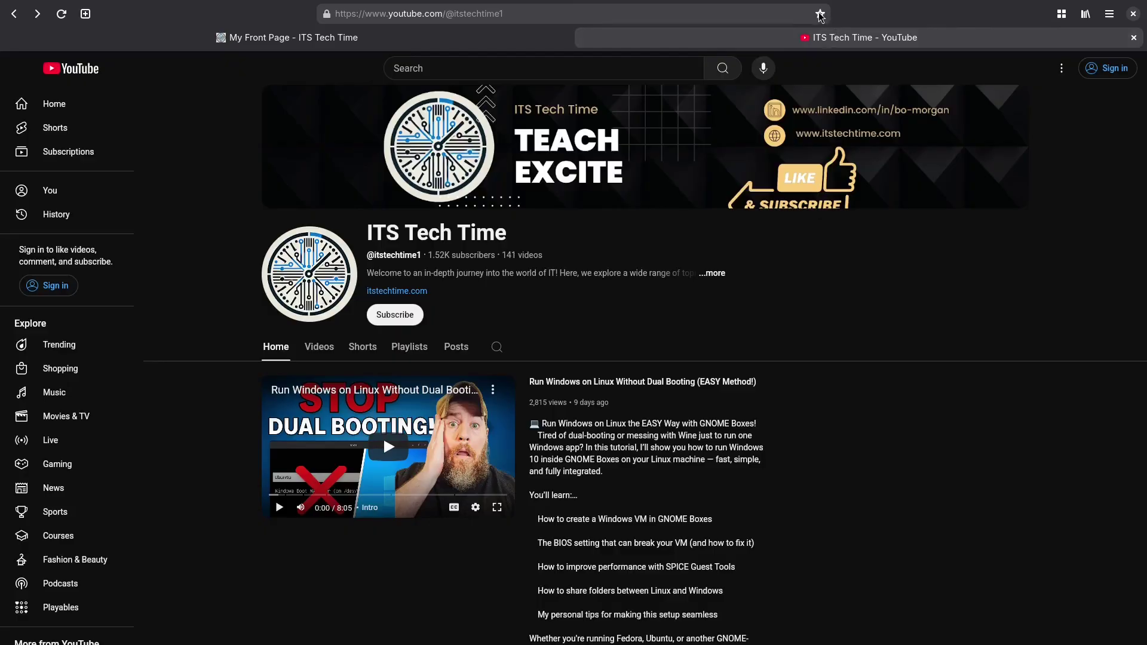
{"action": "left_click", "coordinate": [821, 14]}
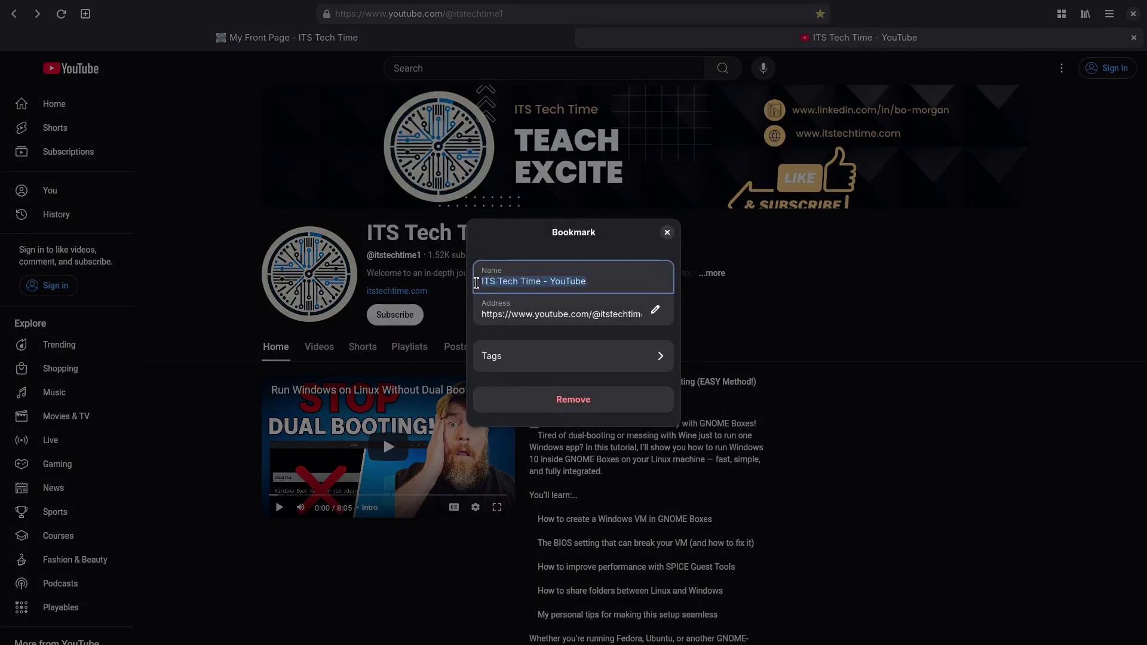
{"action": "type", "text": "IT"}
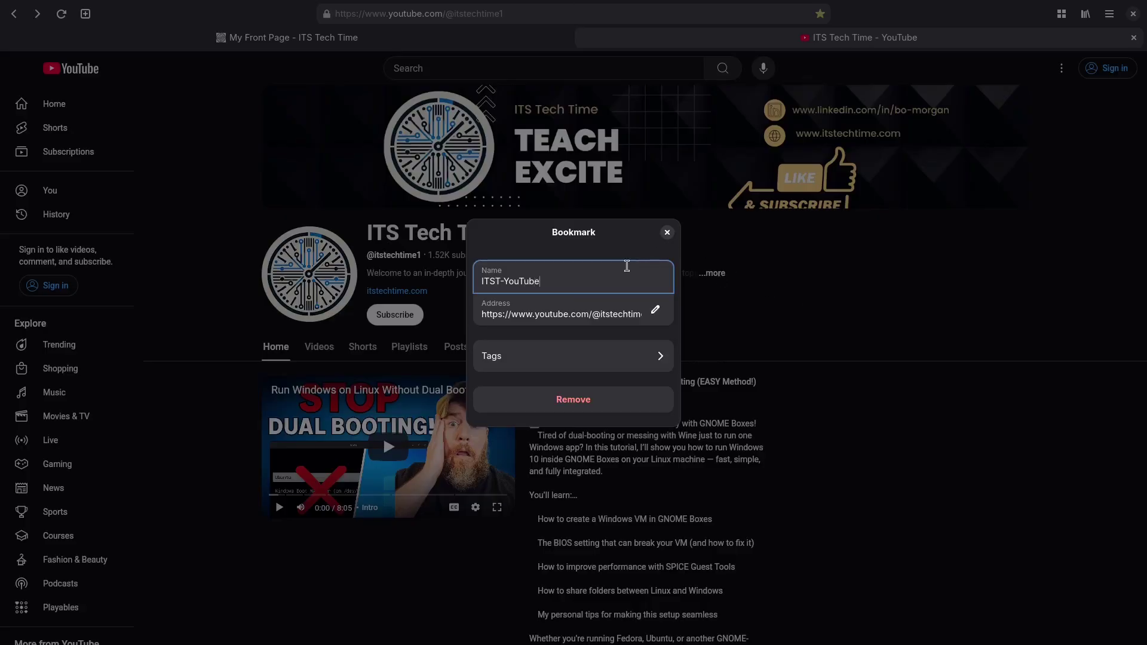
{"action": "left_click", "coordinate": [668, 233]}
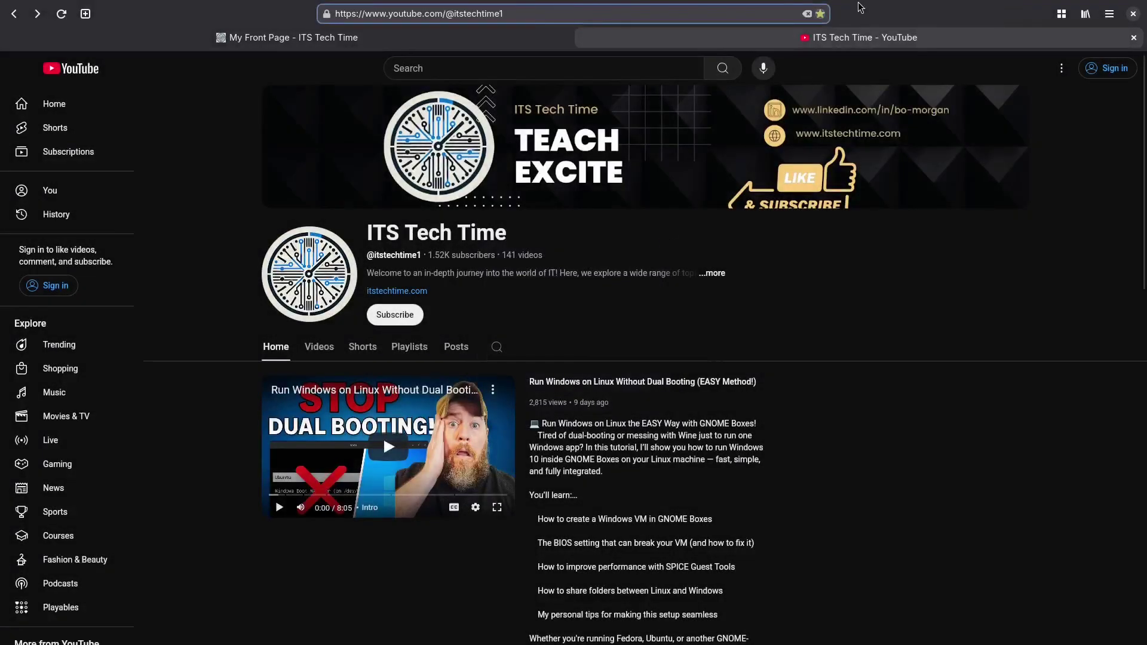
- Open the ITST-YouTube bookmark from the bookmarks list to confirm it was saved
{"action": "left_click", "coordinate": [1084, 16]}
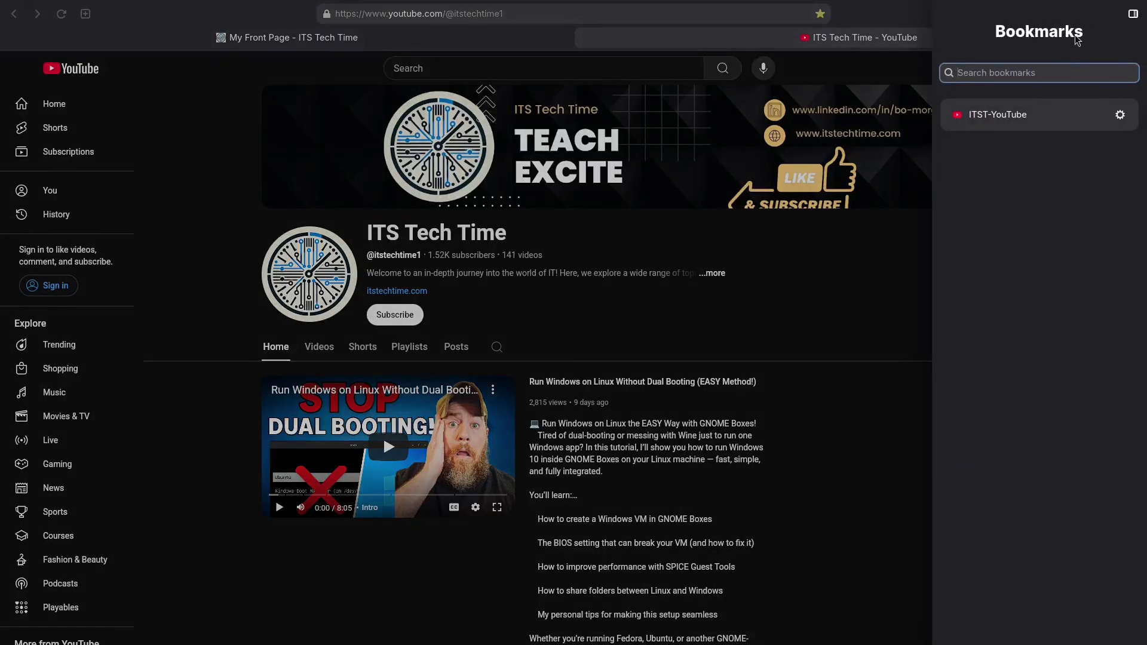
{"action": "left_click", "coordinate": [1001, 118]}
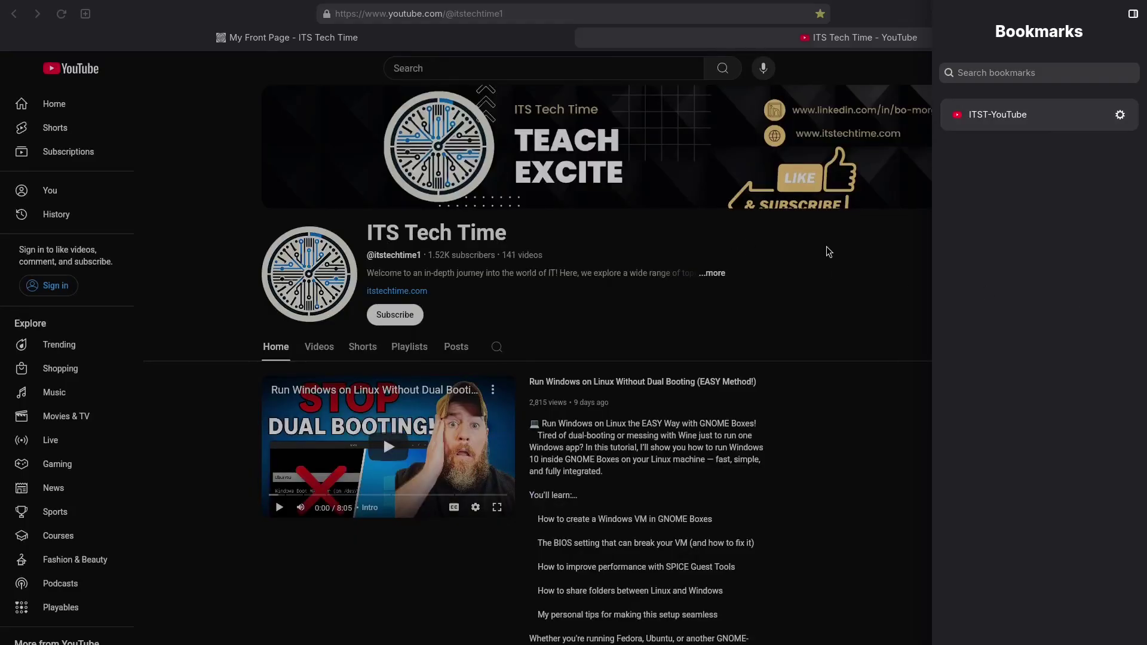
{"action": "left_click", "coordinate": [1133, 14]}
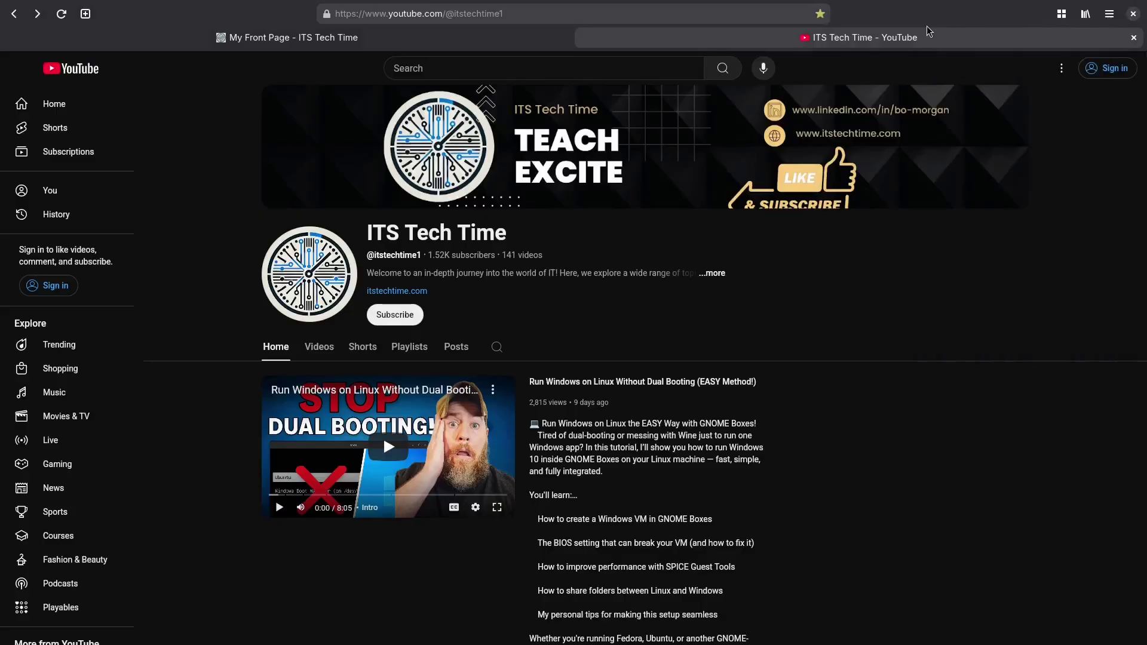
- Install the ITS Tech Time YouTube tab as a web app, prefixing its name with ITST
{"action": "left_click", "coordinate": [529, 41]}
{"action": "left_click", "coordinate": [699, 37]}
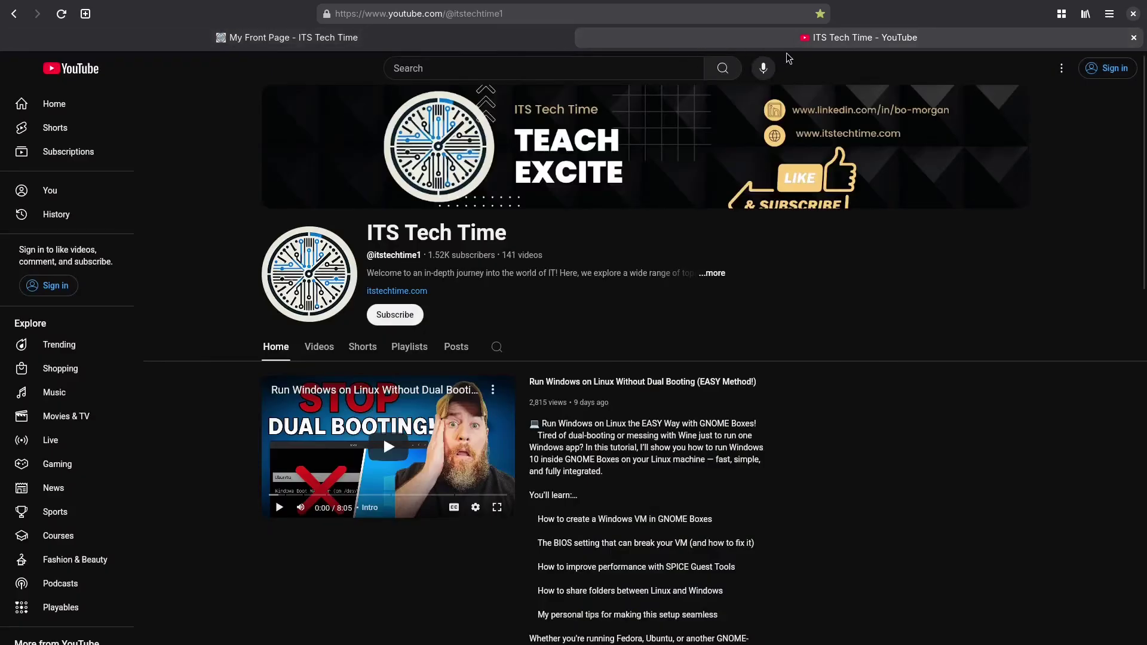
{"action": "left_click", "coordinate": [1111, 15]}
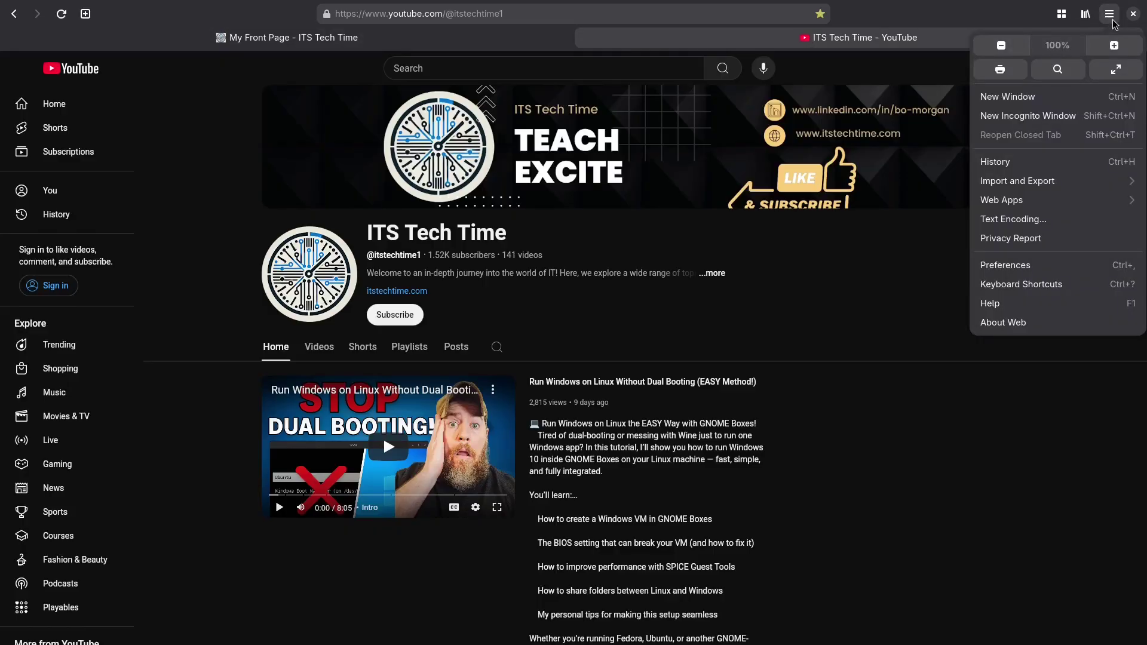
{"action": "left_click", "coordinate": [1032, 204]}
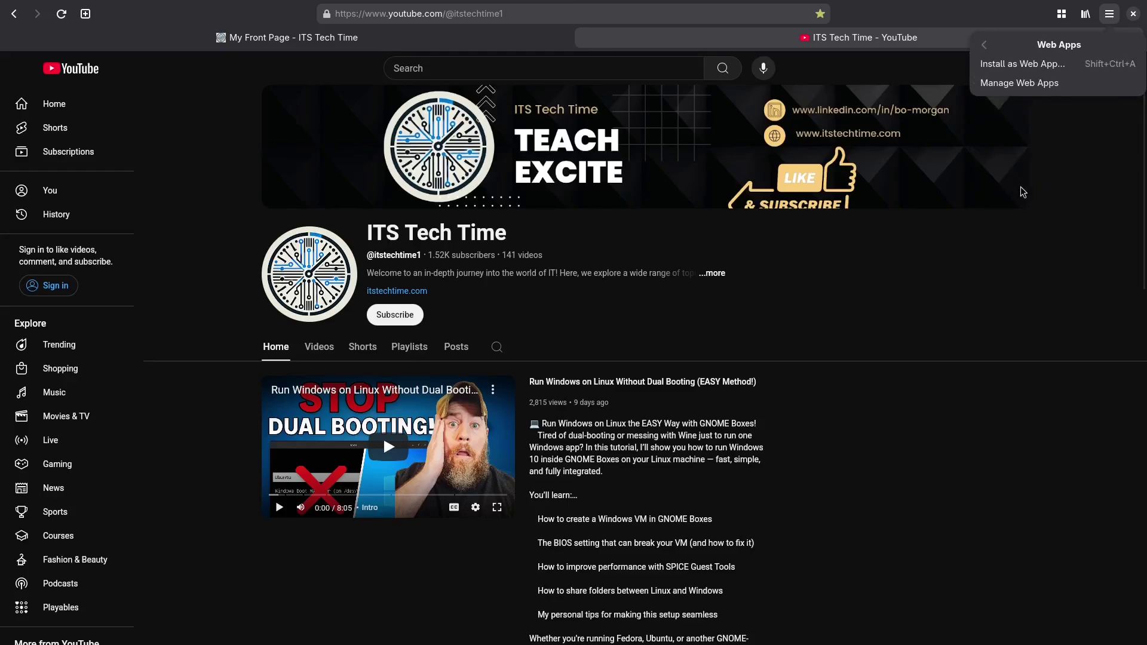
{"action": "left_click", "coordinate": [1016, 71]}
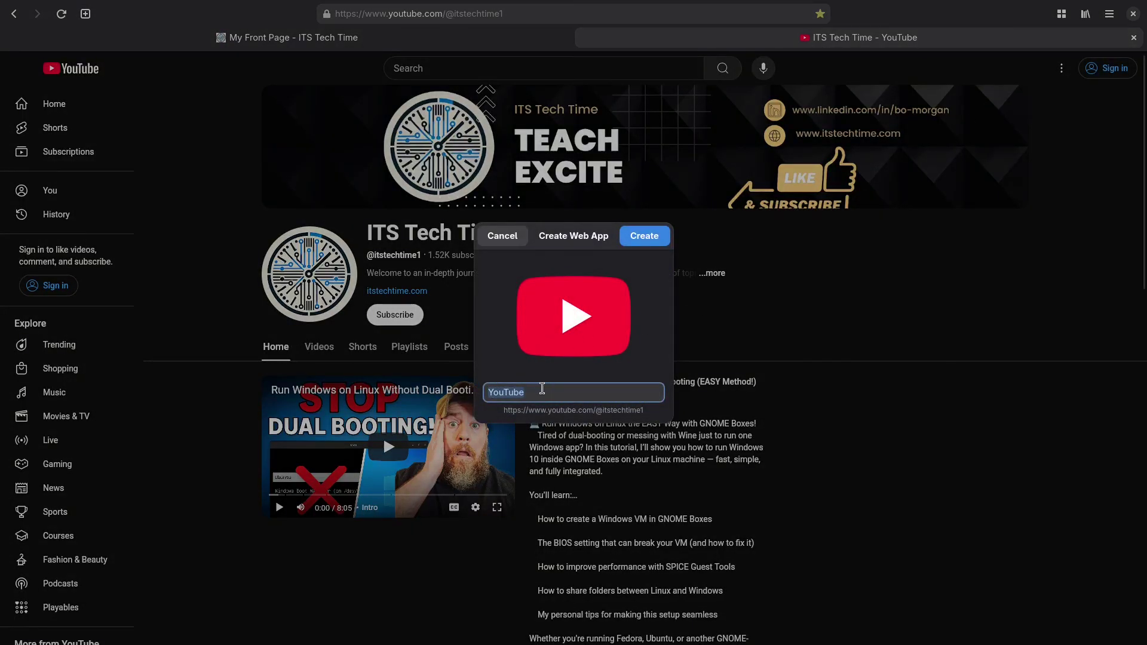
{"action": "left_click", "coordinate": [542, 389]}
{"action": "type", "text": "ITST"}
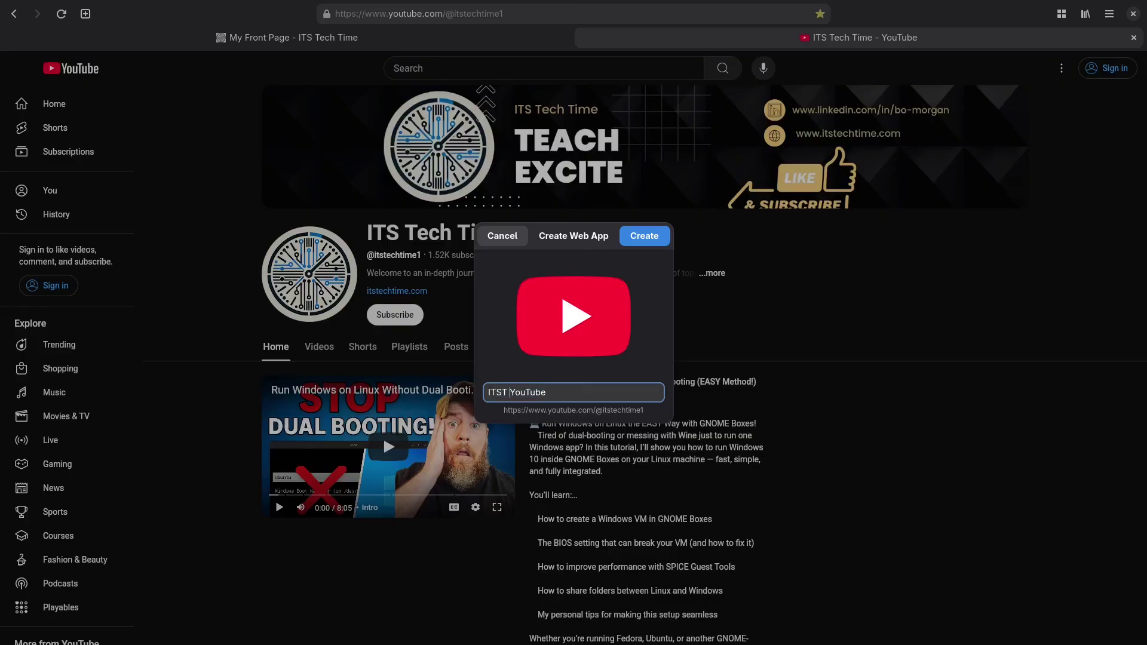
{"action": "left_click", "coordinate": [643, 236]}
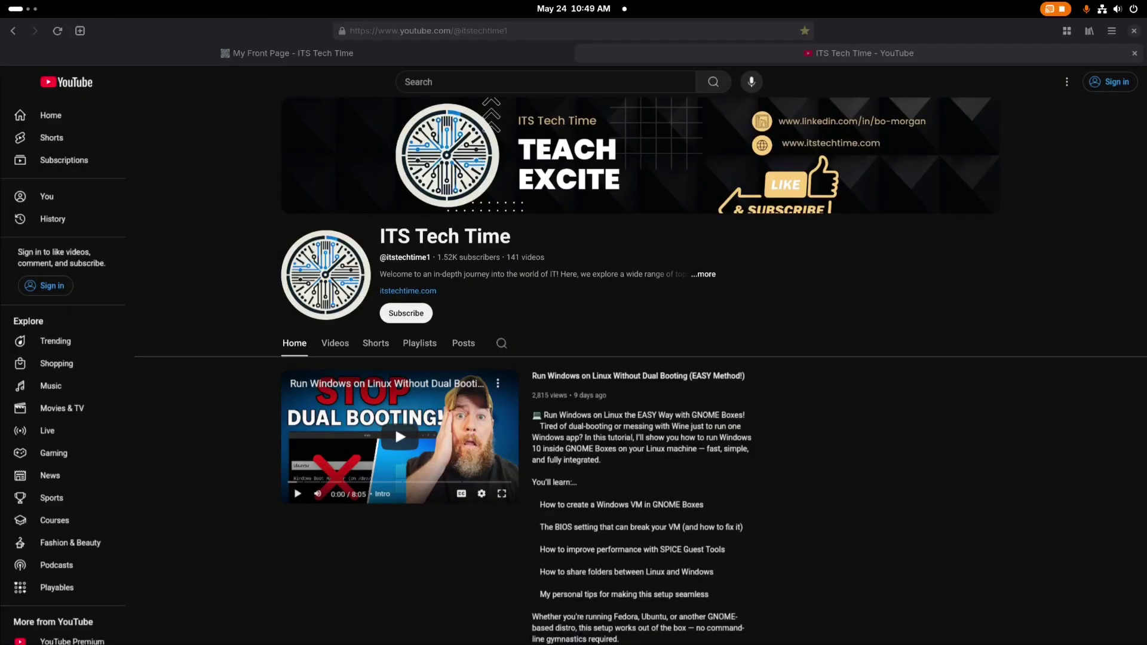
- Launch ITST YouTube from the third page of the Show Apps grid
{"action": "key", "text": "super"}
{"action": "left_click", "coordinate": [799, 611]}
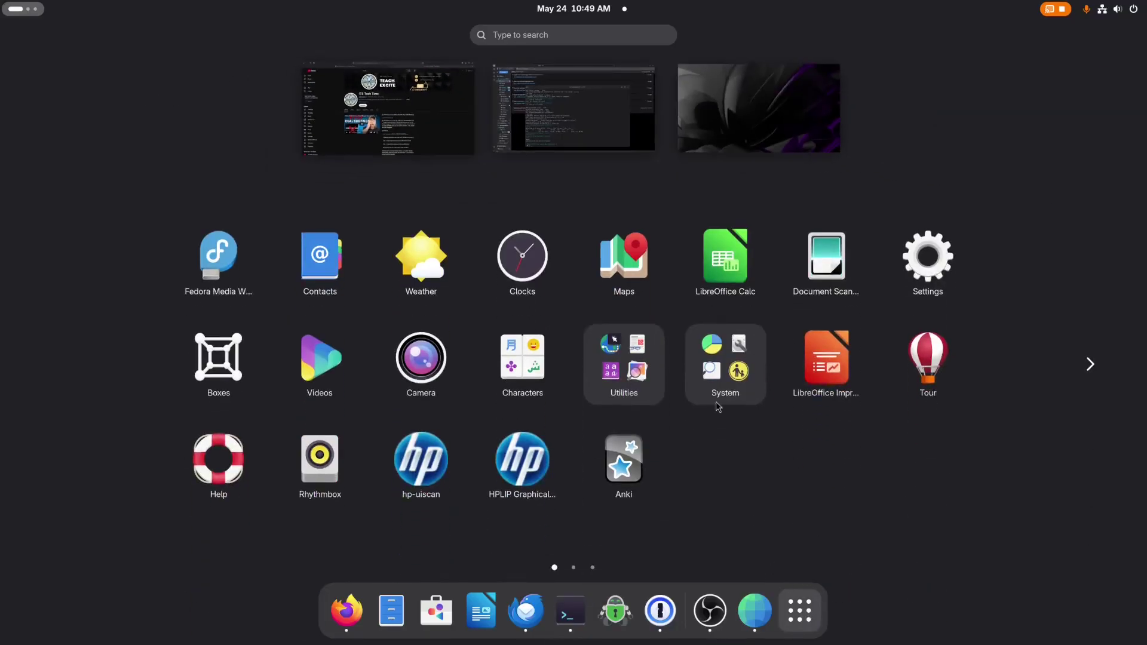
{"action": "left_click", "coordinate": [1090, 364]}
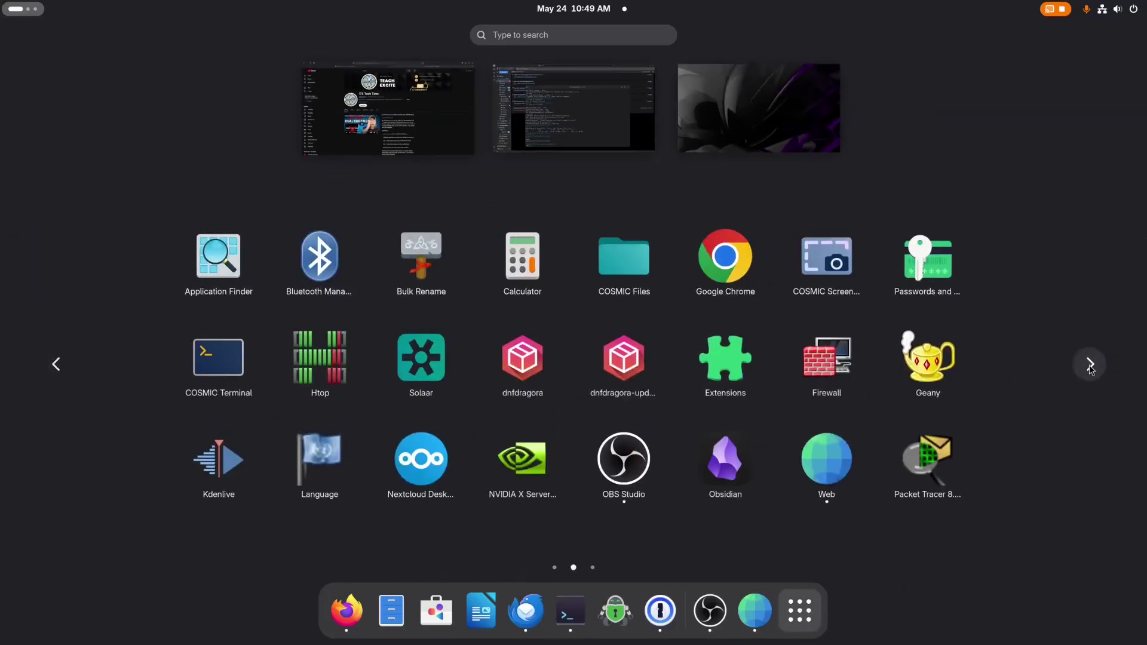
{"action": "left_click", "coordinate": [1089, 366]}
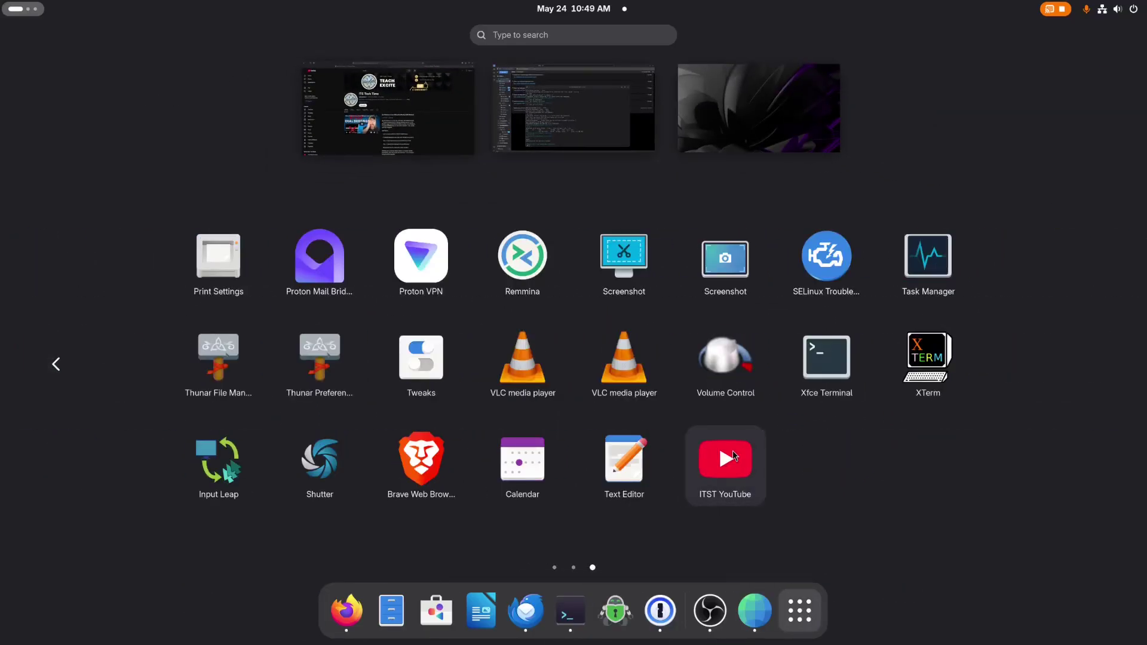
{"action": "left_click", "coordinate": [724, 470]}
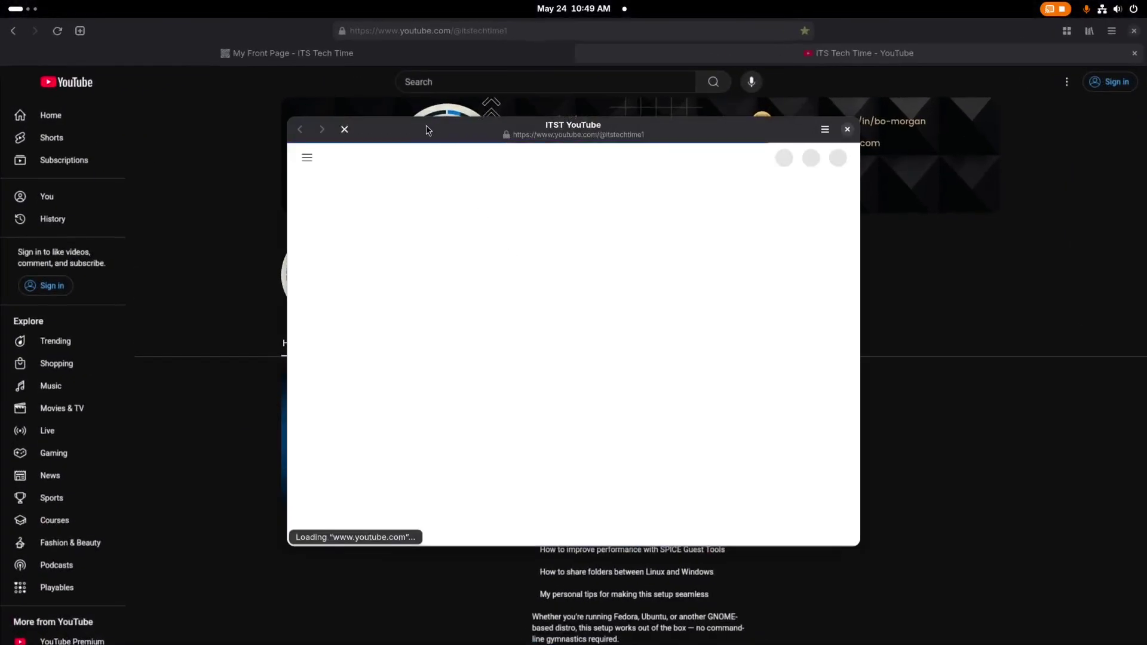
- Pin ITST YouTube to the dash favourites and bring its window to the front
{"action": "key", "text": "super"}
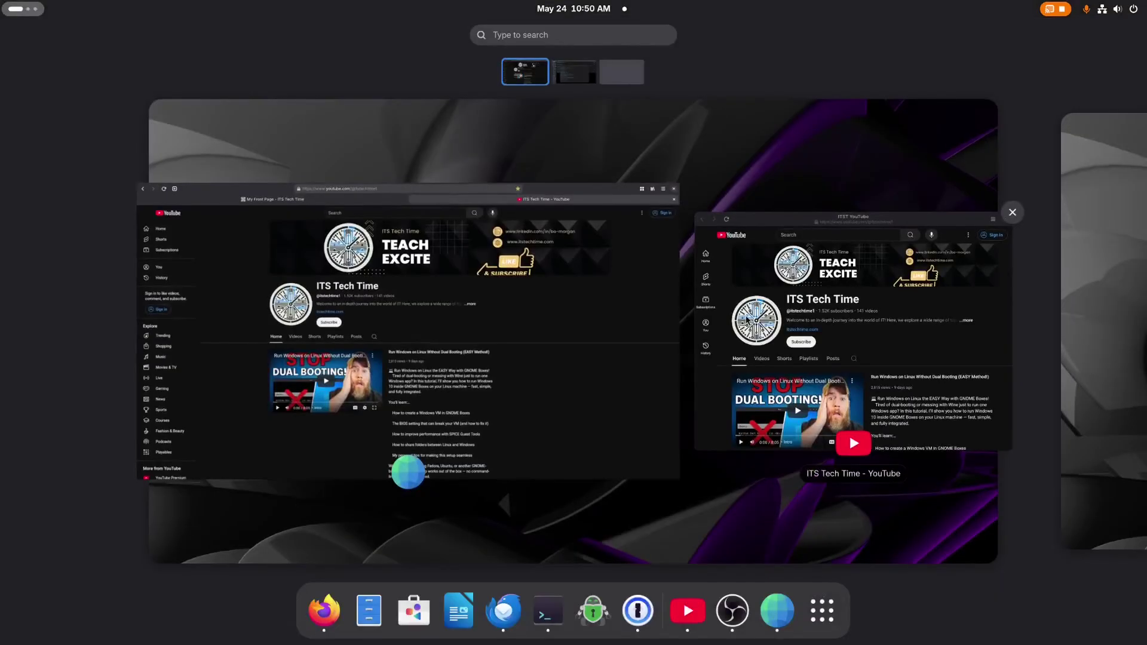
{"action": "left_click_drag", "start_coordinate": [687, 611], "coordinate": [614, 619]}
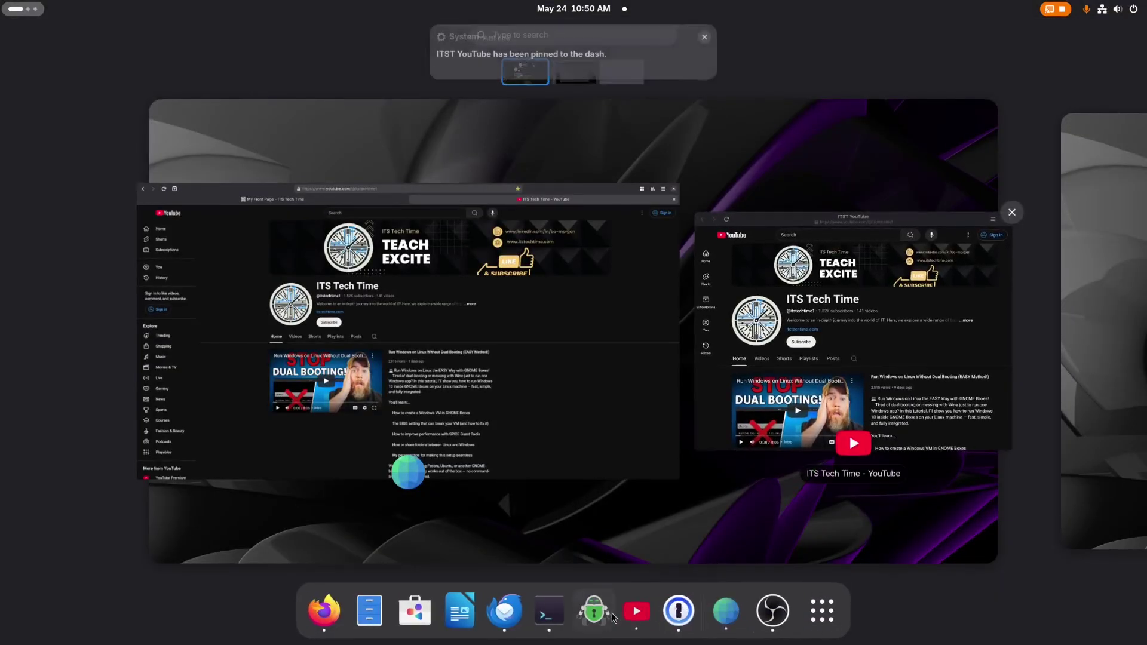
{"action": "right_click", "coordinate": [637, 615]}
{"action": "left_click", "coordinate": [637, 625]}
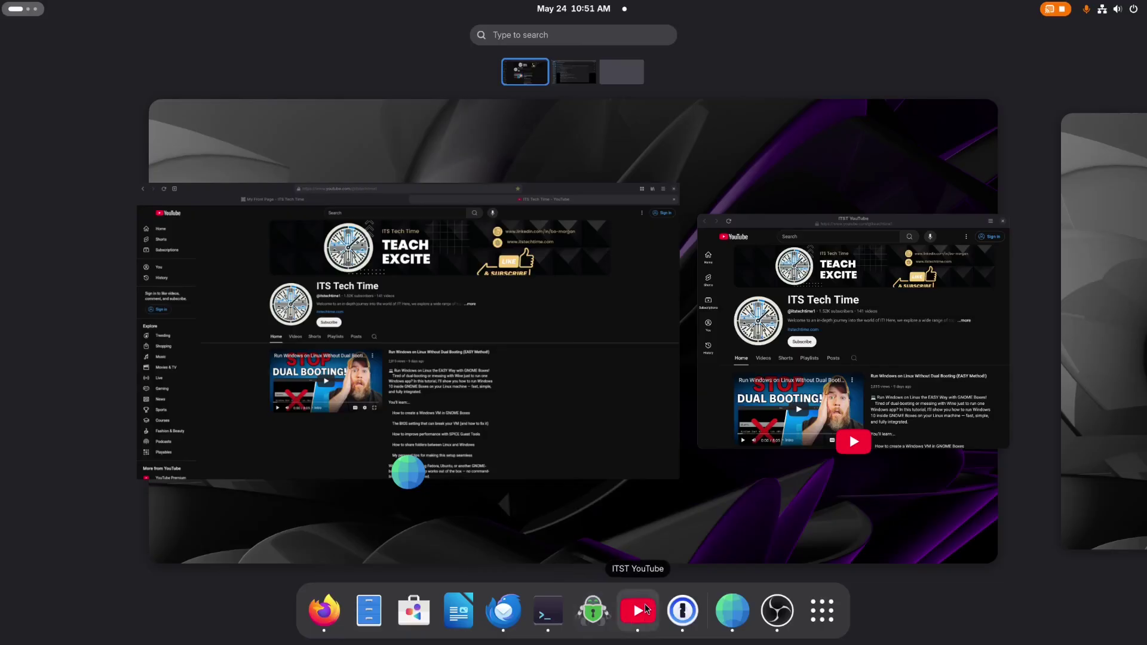
{"action": "left_click", "coordinate": [644, 603]}
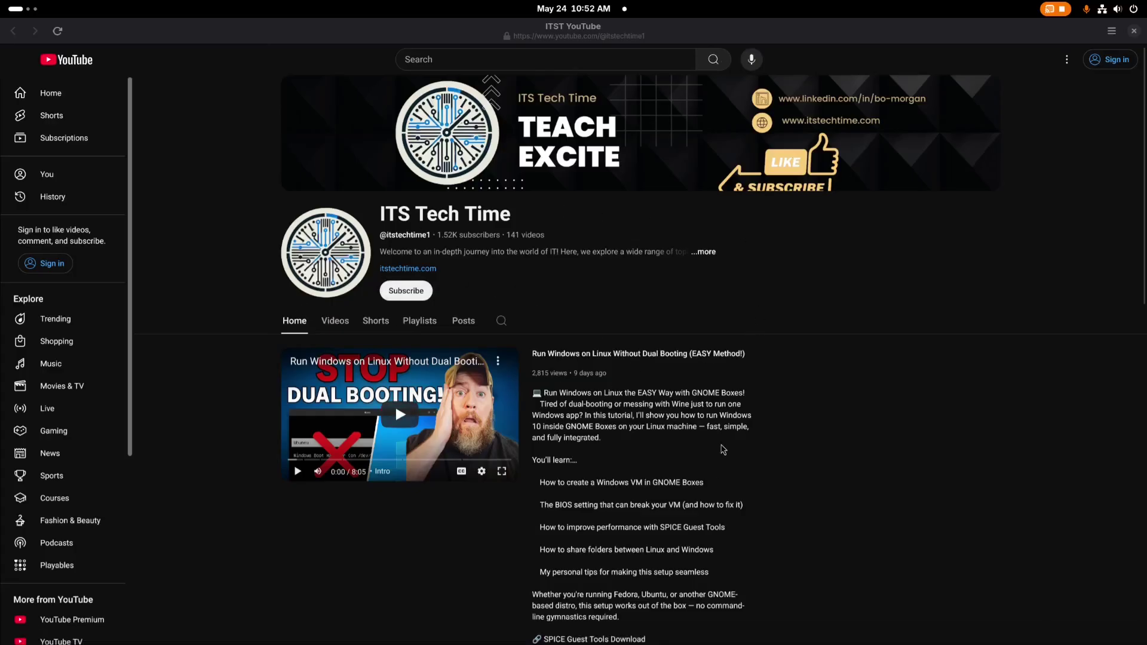
- Check the web app's main menu, then close the ITST YouTube window
{"action": "left_click", "coordinate": [1111, 31]}
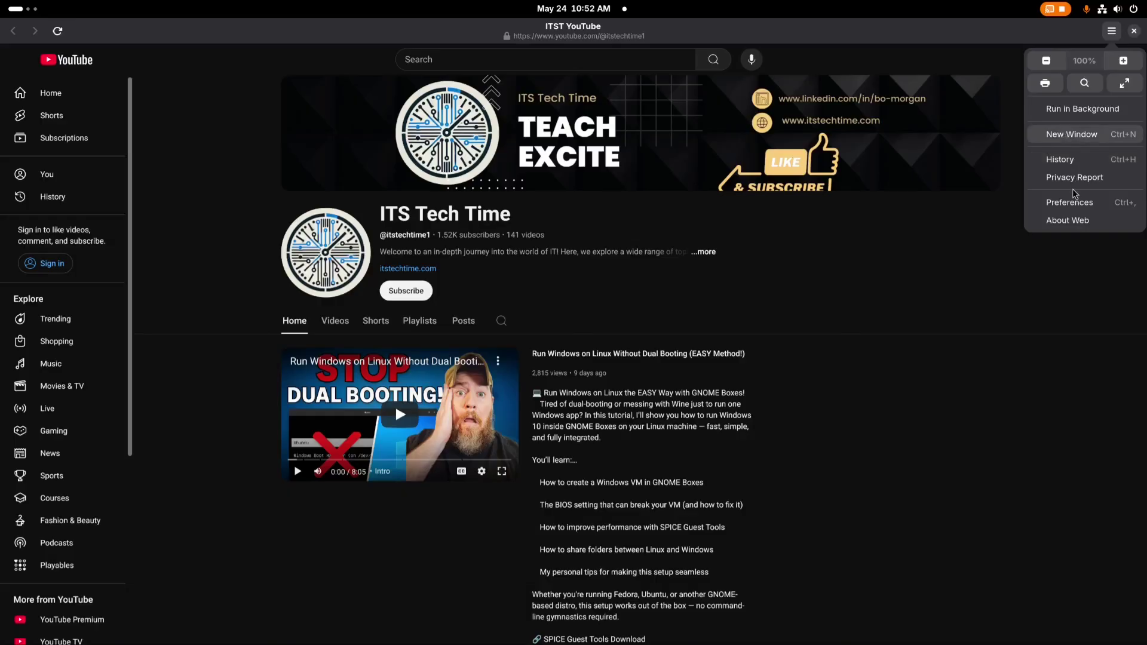
{"action": "left_click", "coordinate": [967, 40]}
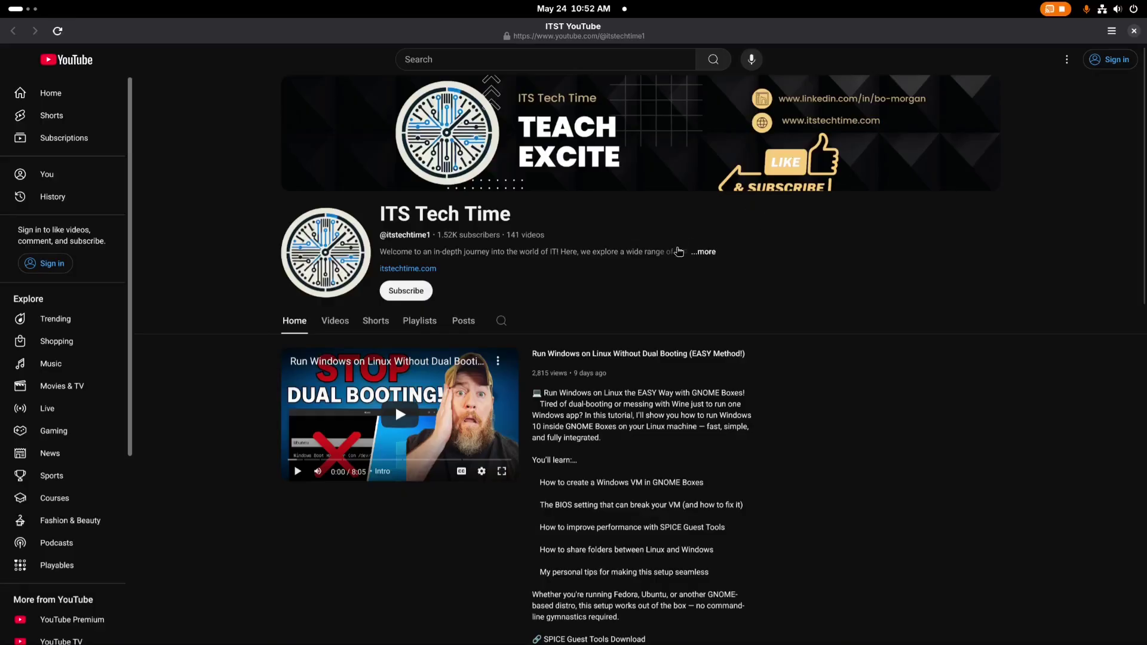
{"action": "left_click", "coordinate": [1134, 31]}
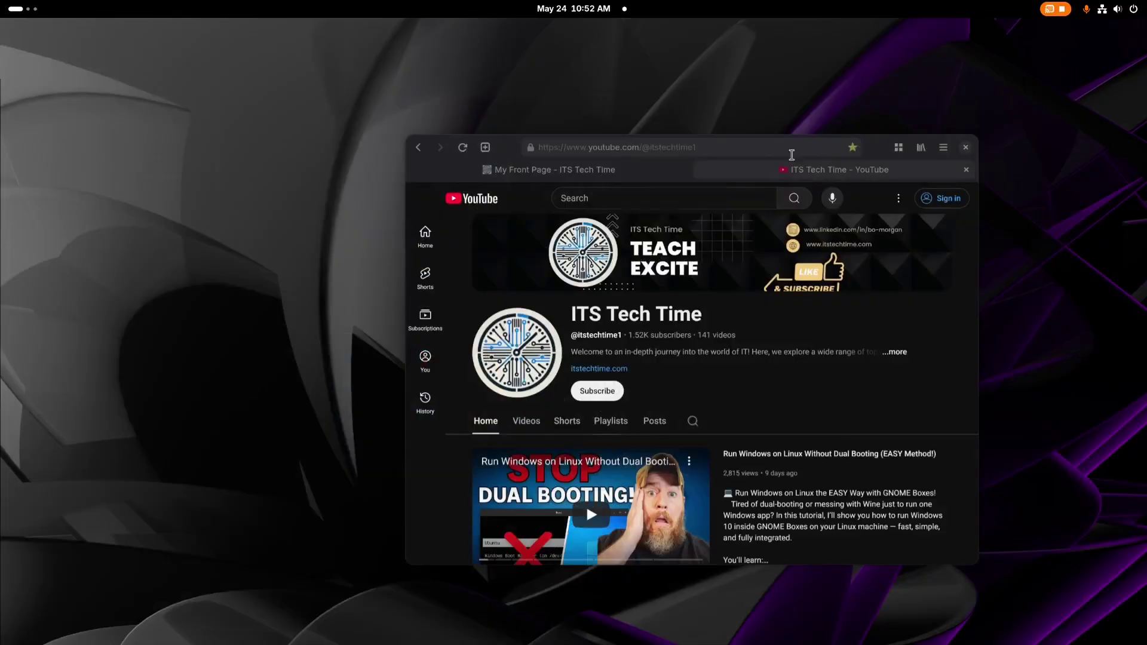
- Maximize the window and delete the ITST YouTube web app from the Web Apps manager
{"action": "double_click", "coordinate": [497, 153]}
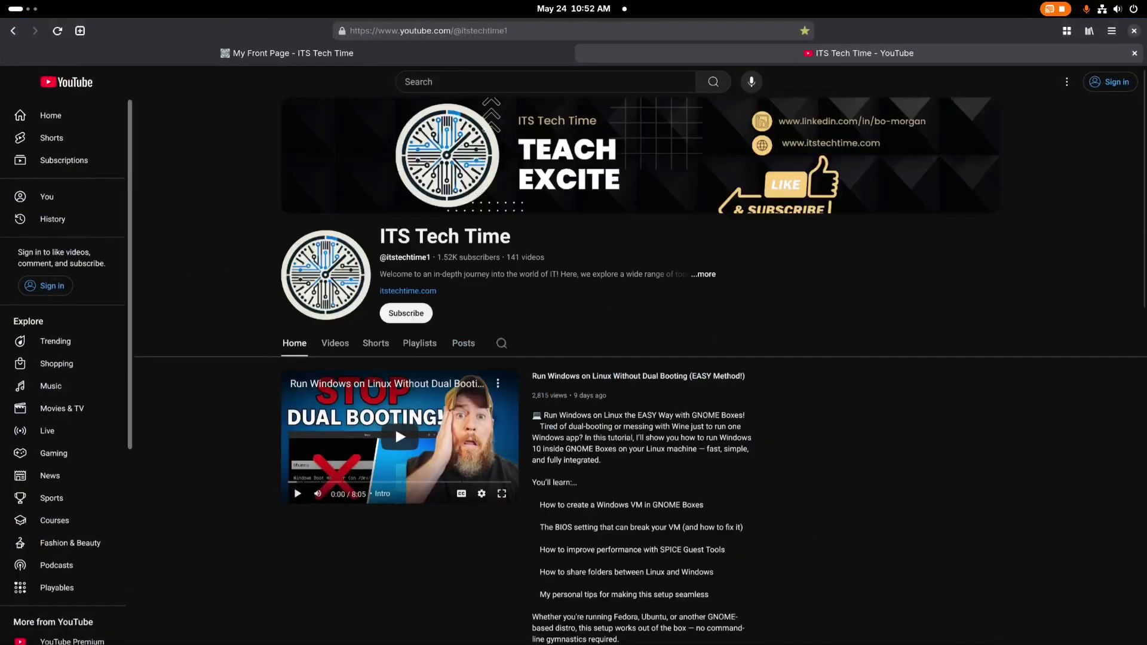
{"action": "left_click", "coordinate": [1112, 31]}
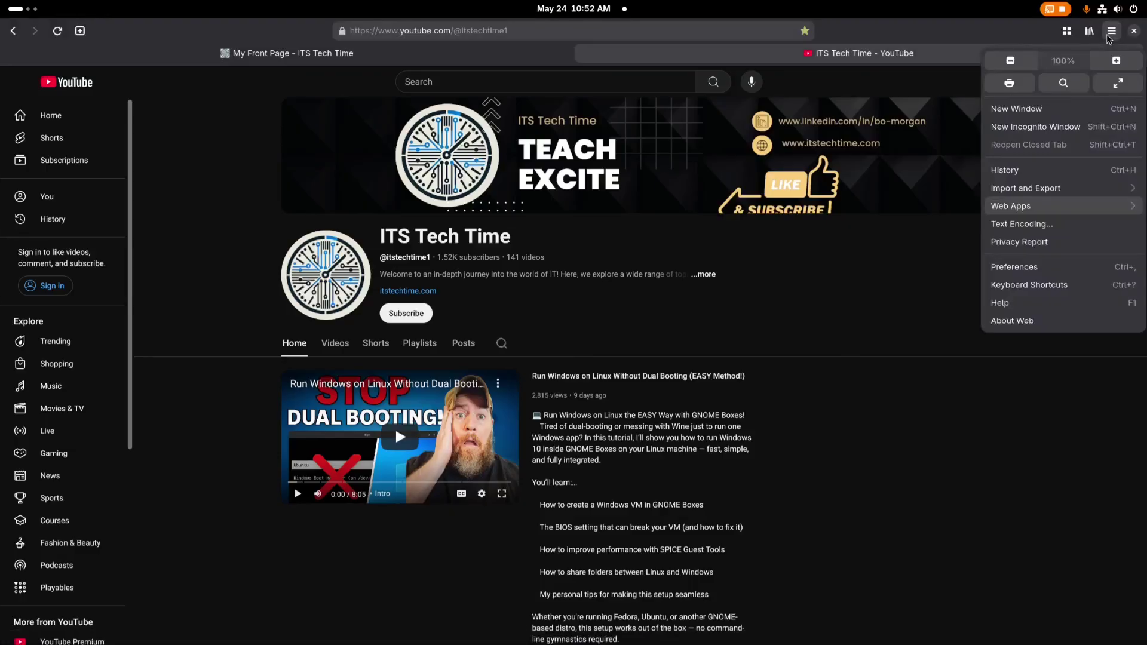
{"action": "left_click", "coordinate": [1031, 207]}
{"action": "left_click", "coordinate": [1028, 96]}
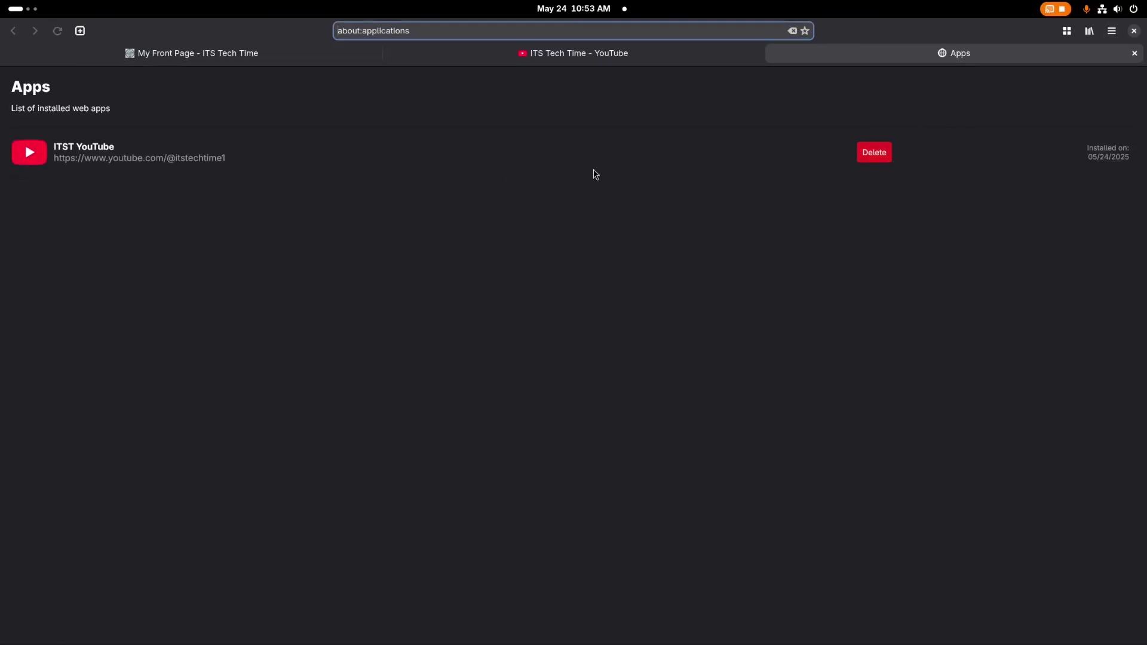
{"action": "left_click", "coordinate": [505, 316]}
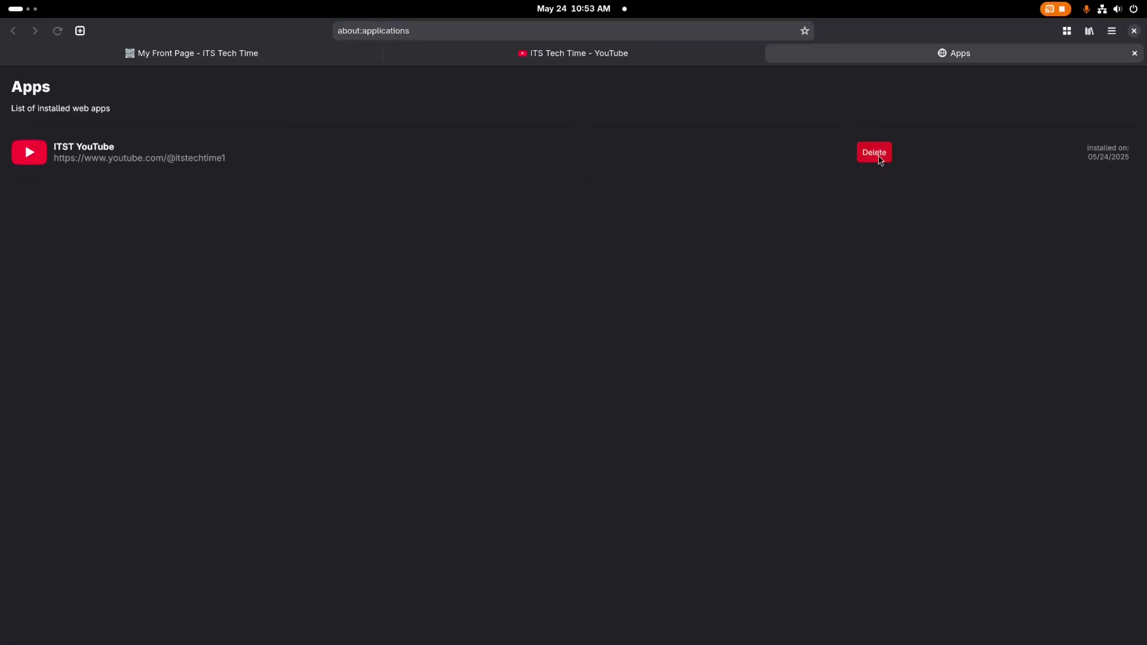
{"action": "left_click", "coordinate": [877, 154]}
{"action": "left_click", "coordinate": [633, 363]}
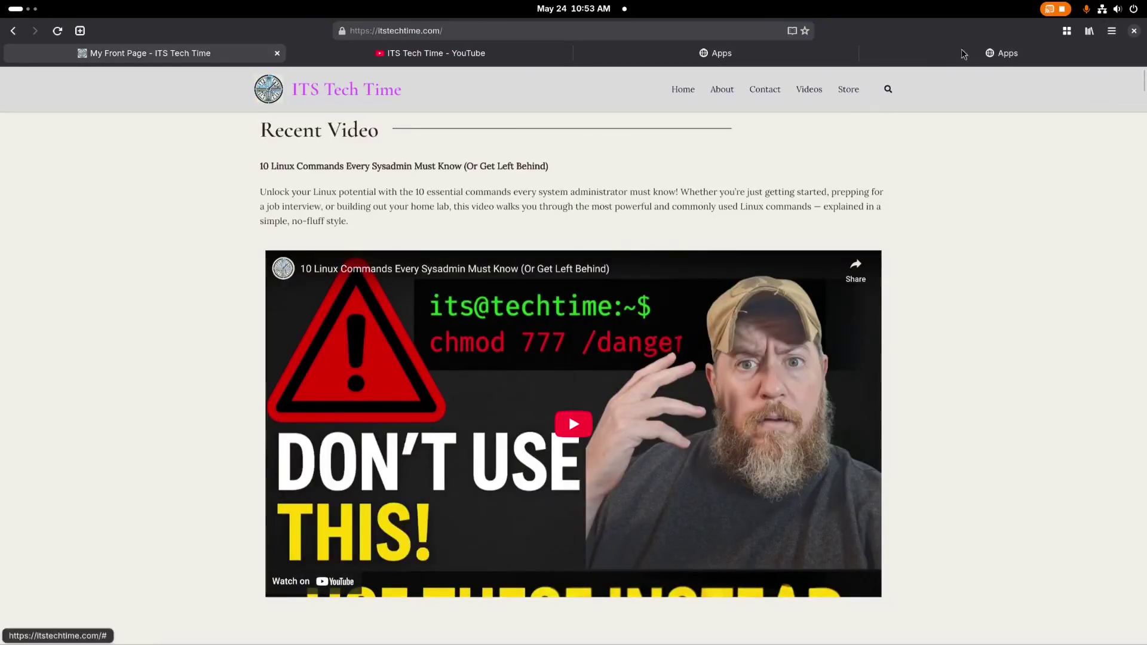
- Install itstechtime.com as the ITS Tech Time web app and check its 05/24/2025 install date
{"action": "left_click", "coordinate": [1112, 31]}
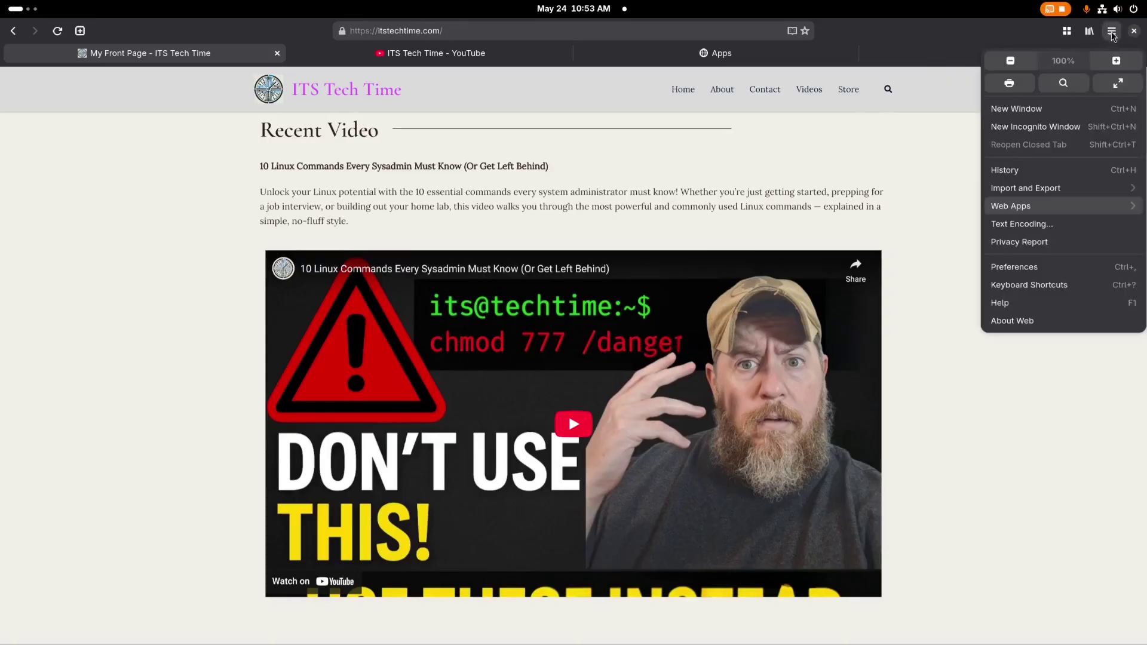
{"action": "left_click", "coordinate": [1038, 206]}
{"action": "left_click", "coordinate": [1030, 79]}
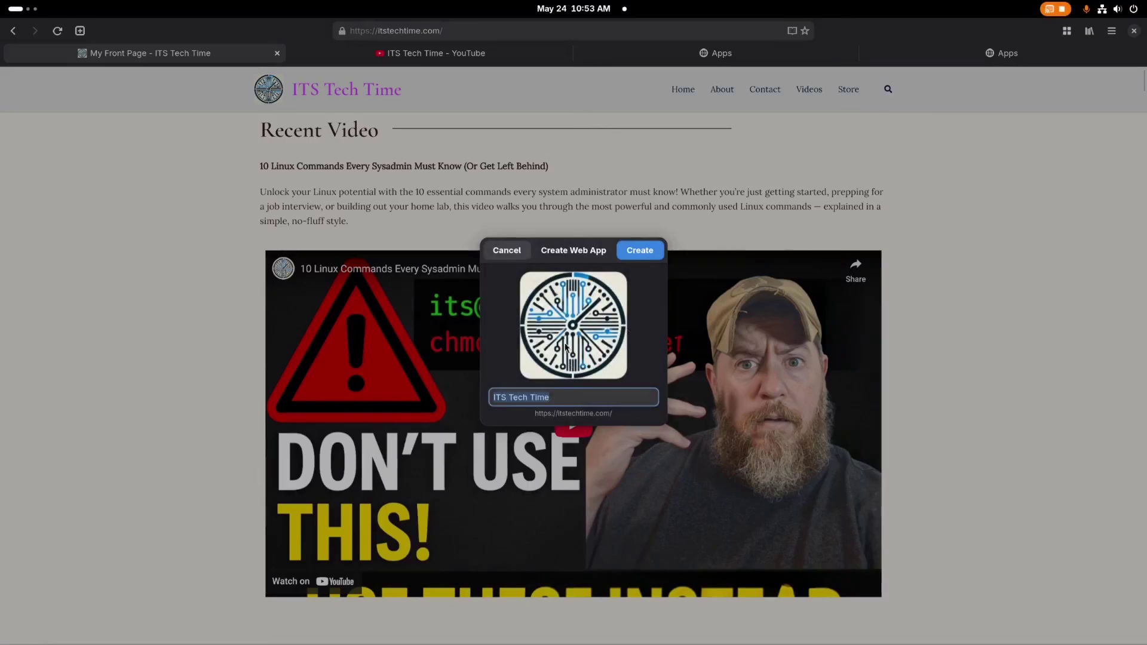
{"action": "left_click", "coordinate": [639, 251]}
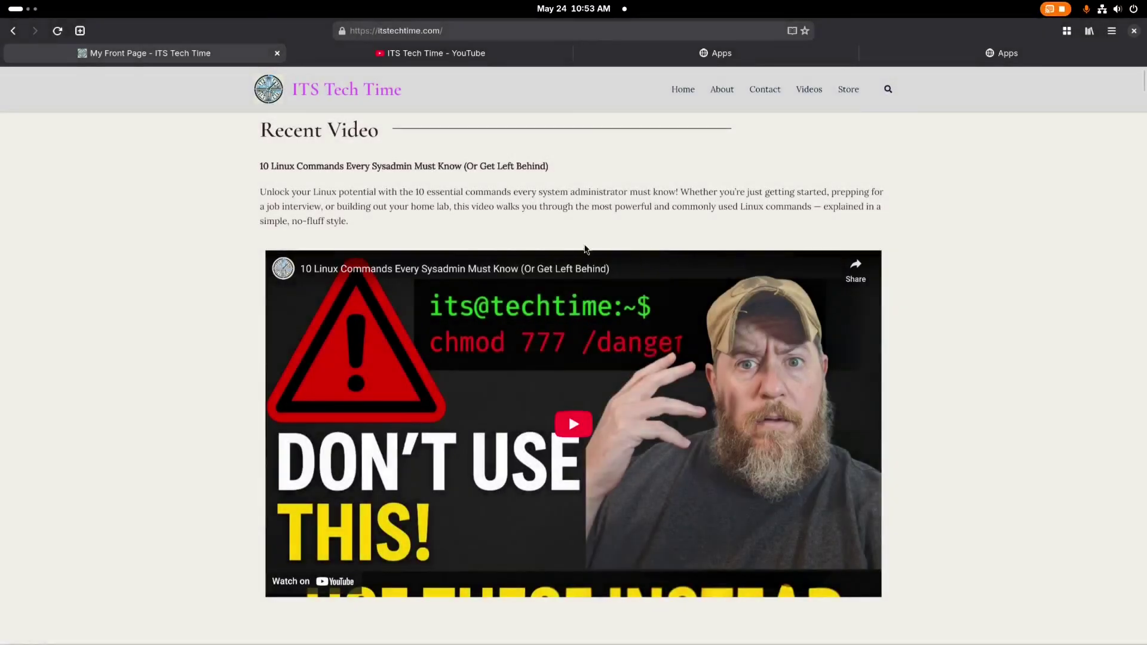
{"action": "left_click", "coordinate": [1112, 30]}
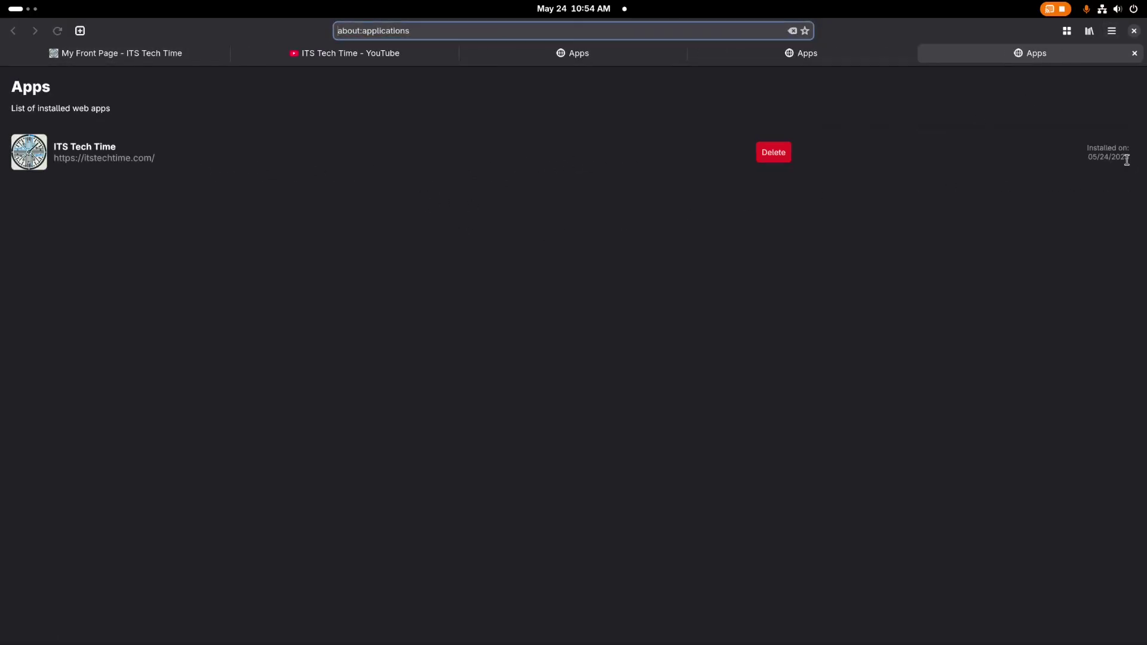
{"action": "left_click_drag", "start_coordinate": [1088, 158], "coordinate": [1129, 158]}
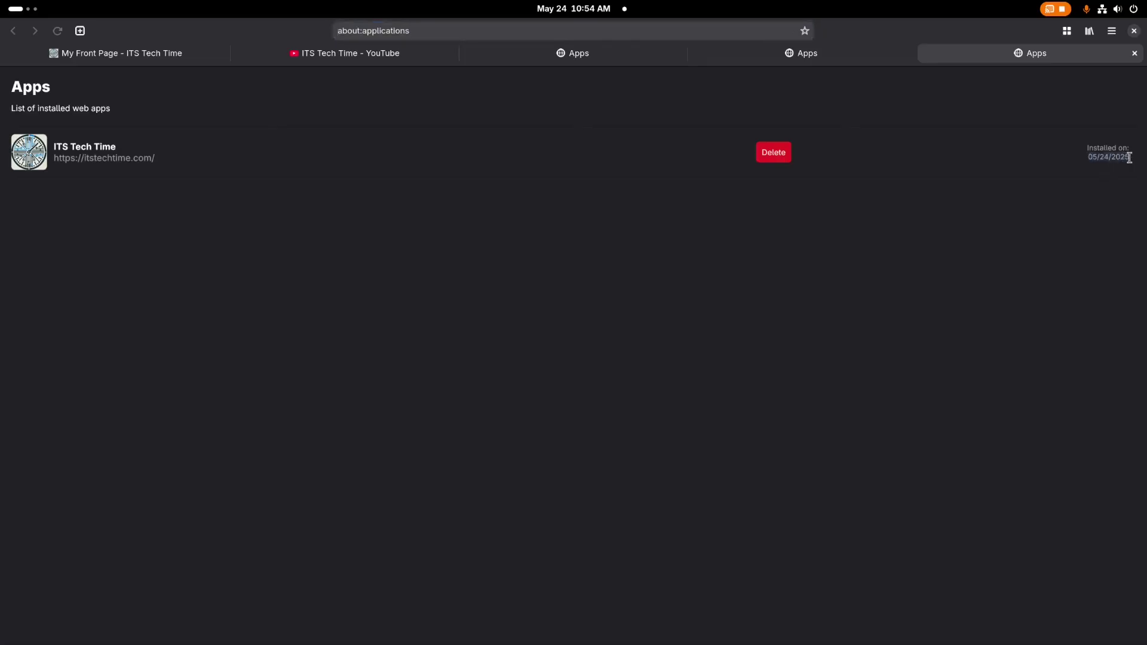
{"action": "key", "text": "super"}
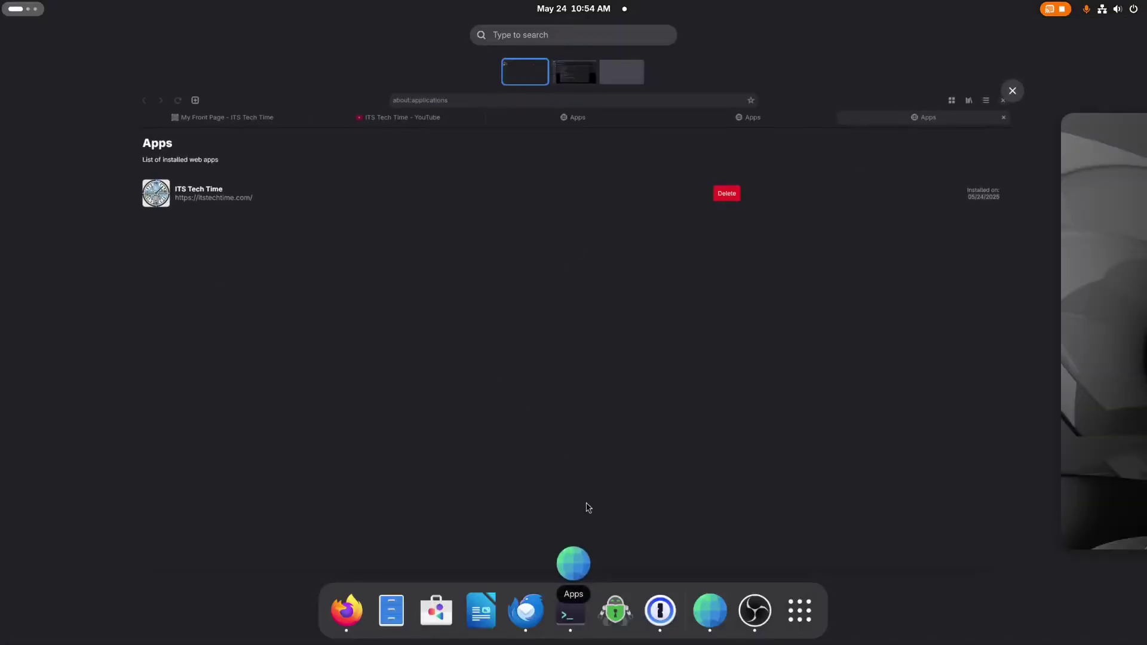
{"action": "left_click", "coordinate": [814, 607]}
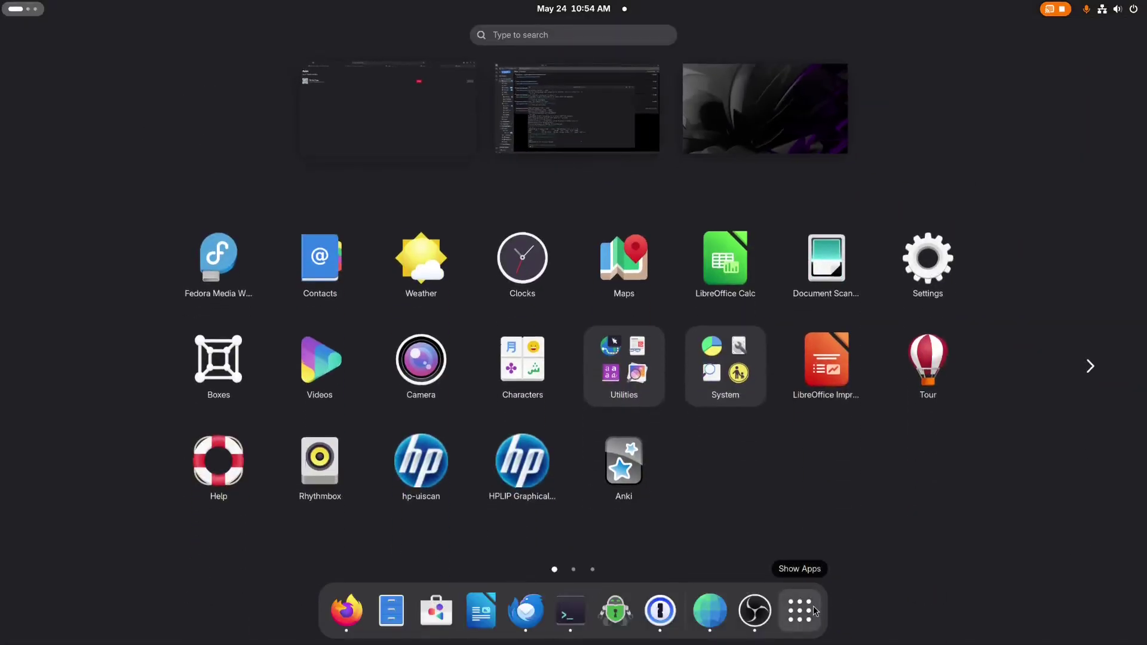
{"action": "left_click", "coordinate": [1101, 375]}
{"action": "left_click", "coordinate": [1103, 376]}
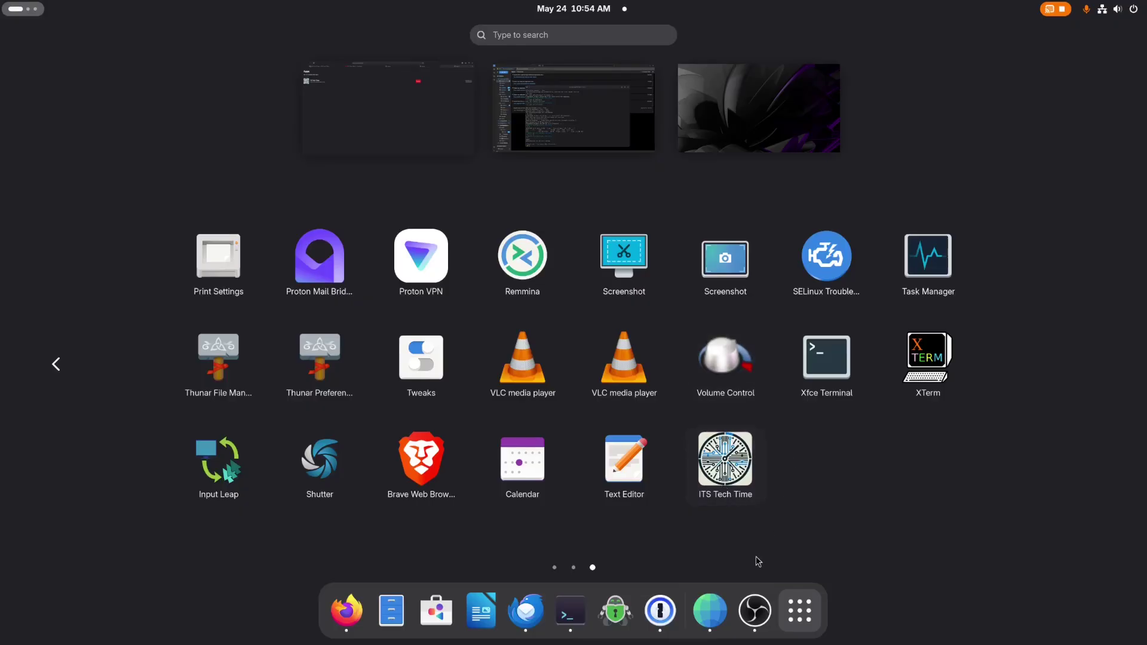
- In Preferences, try the Blank page homepage, then select Custom and focus its address field
{"action": "left_click", "coordinate": [471, 136]}
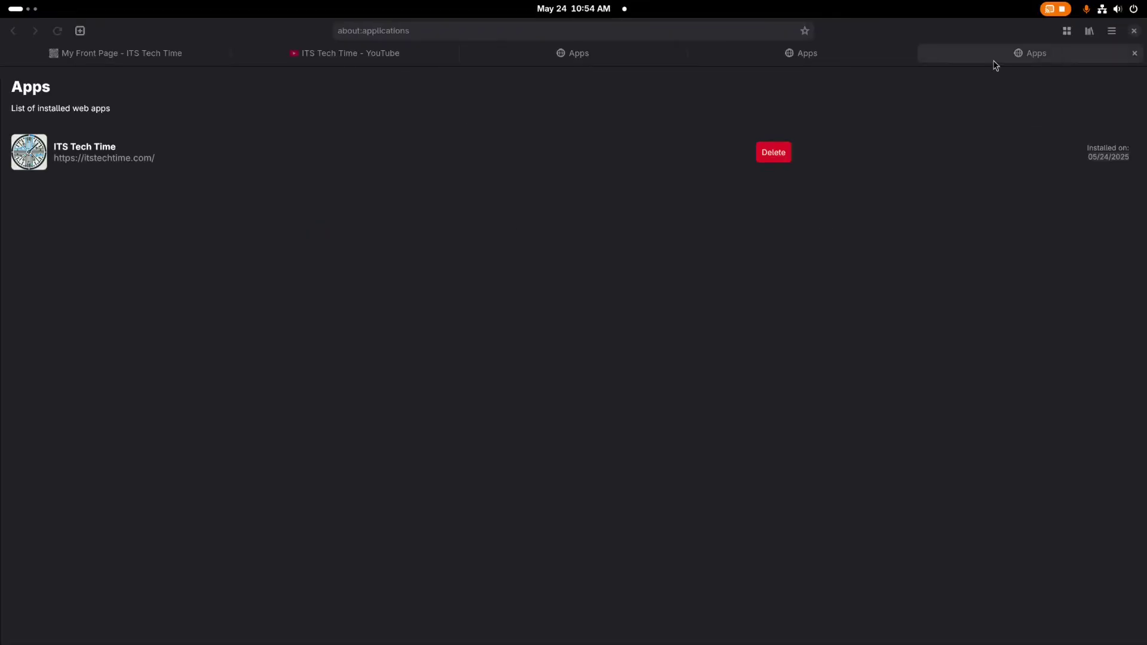
{"action": "left_click", "coordinate": [1114, 33]}
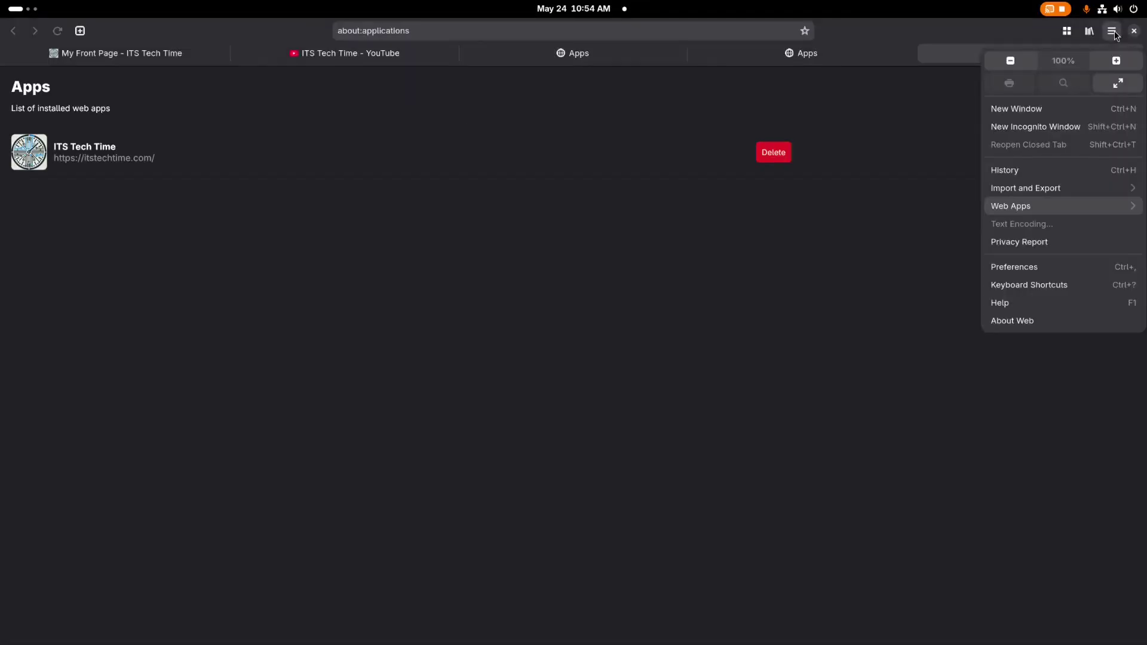
{"action": "left_click", "coordinate": [1026, 271]}
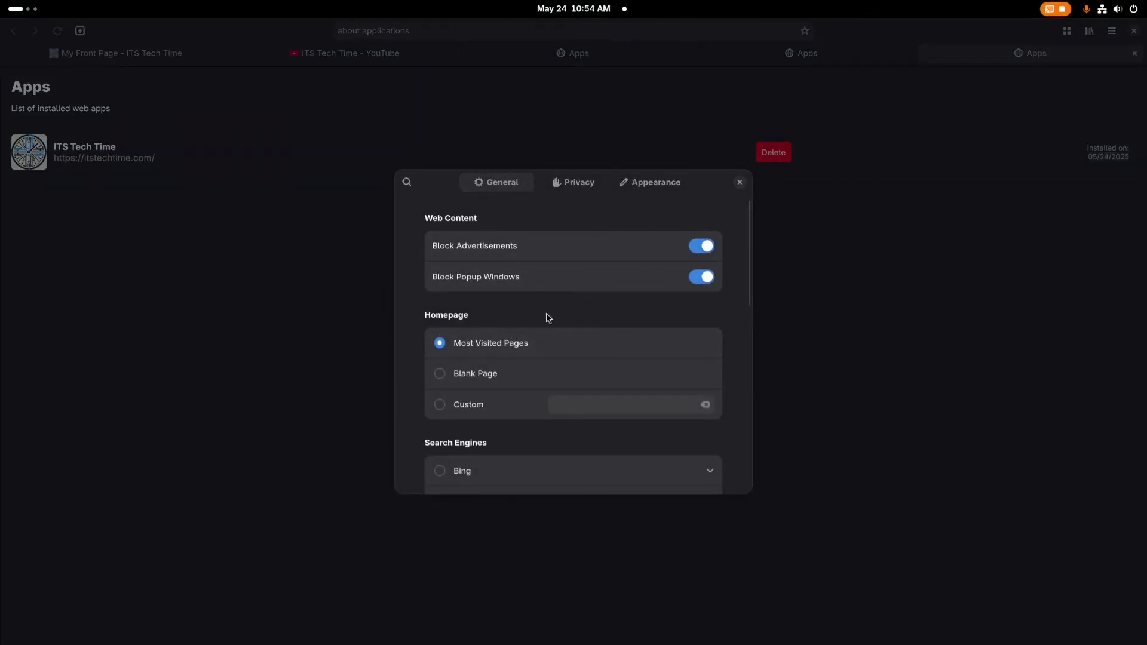
{"action": "scroll", "coordinate": [547, 313], "scroll_direction": "down", "scroll_amount": 1}
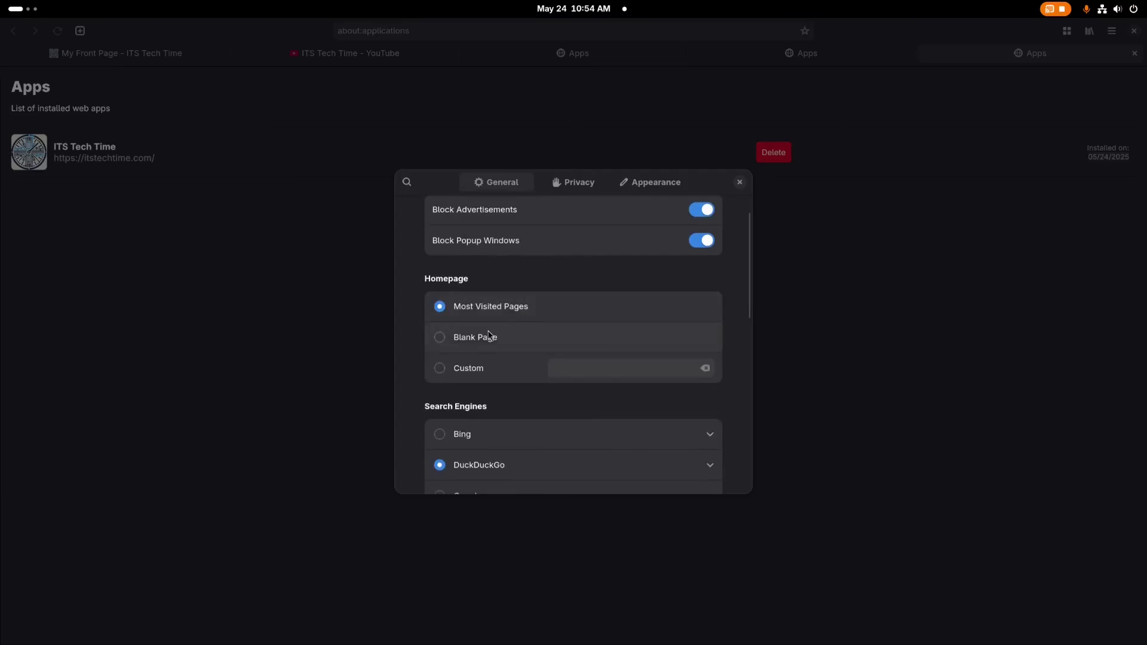
{"action": "left_click", "coordinate": [444, 340]}
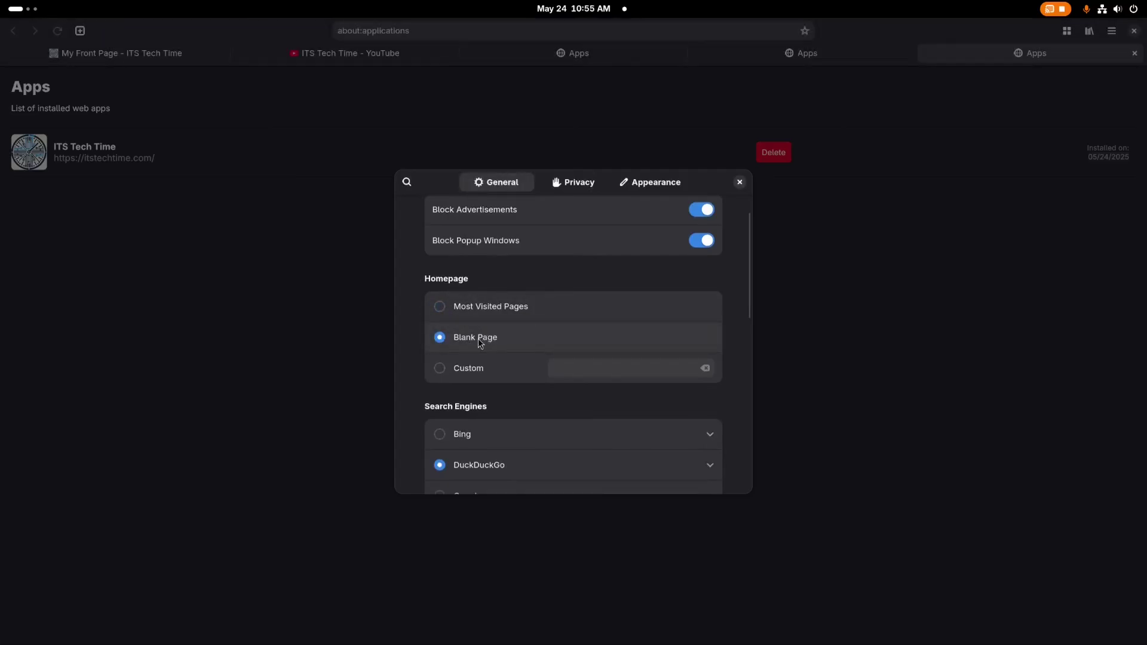
{"action": "left_click", "coordinate": [442, 370]}
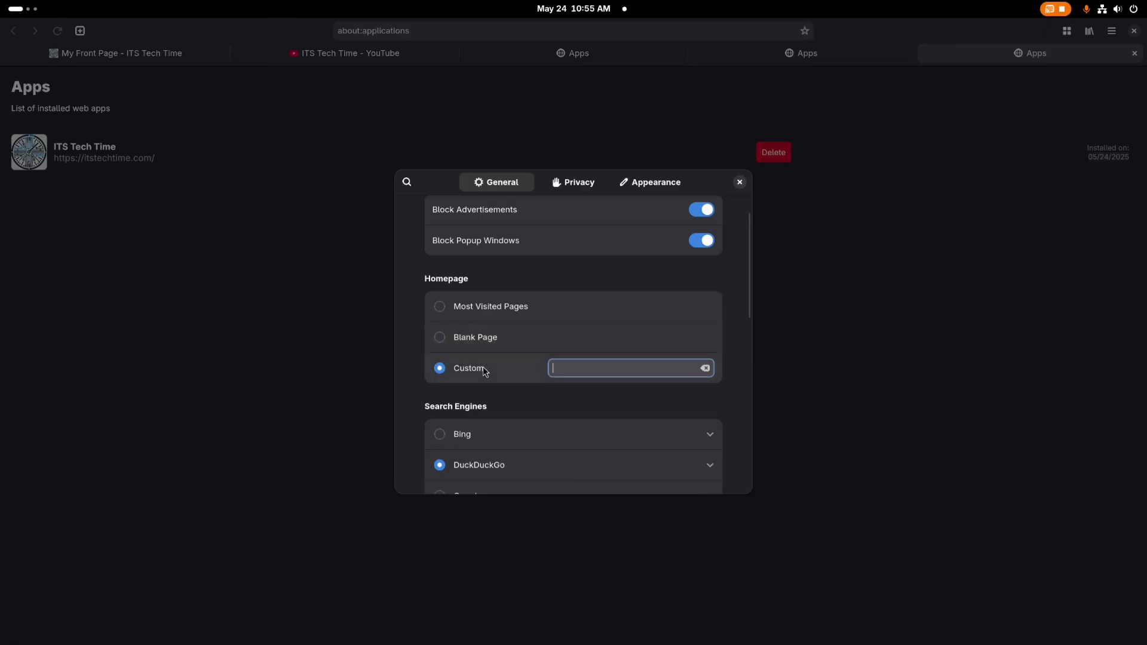
{"action": "left_click", "coordinate": [529, 337]}
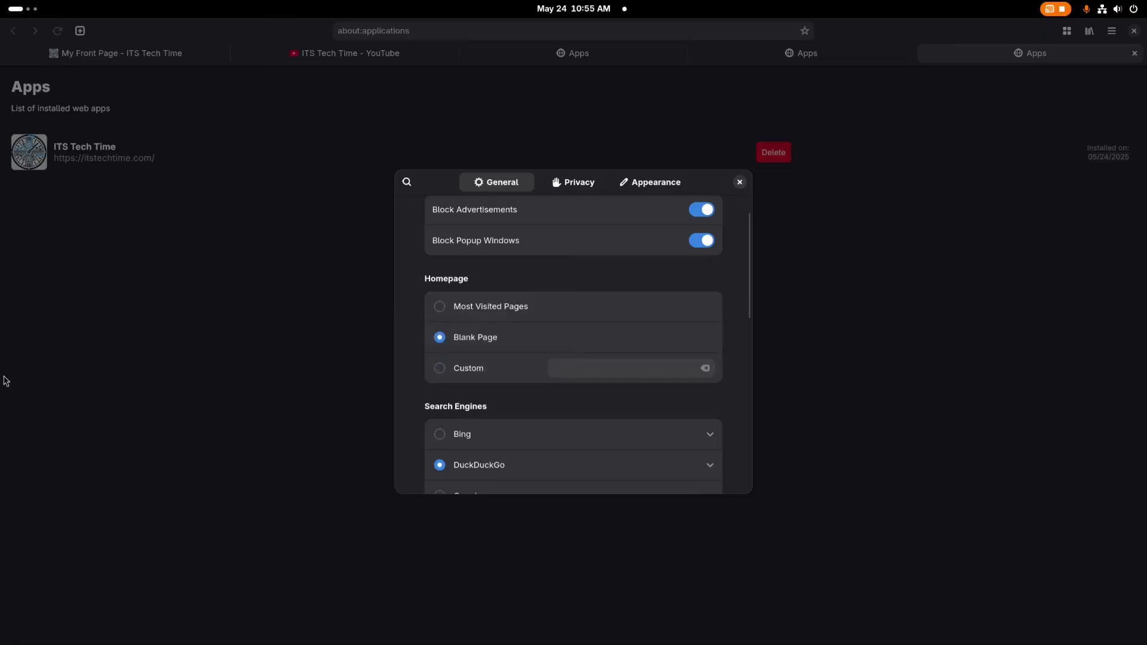
{"action": "left_click", "coordinate": [595, 371]}
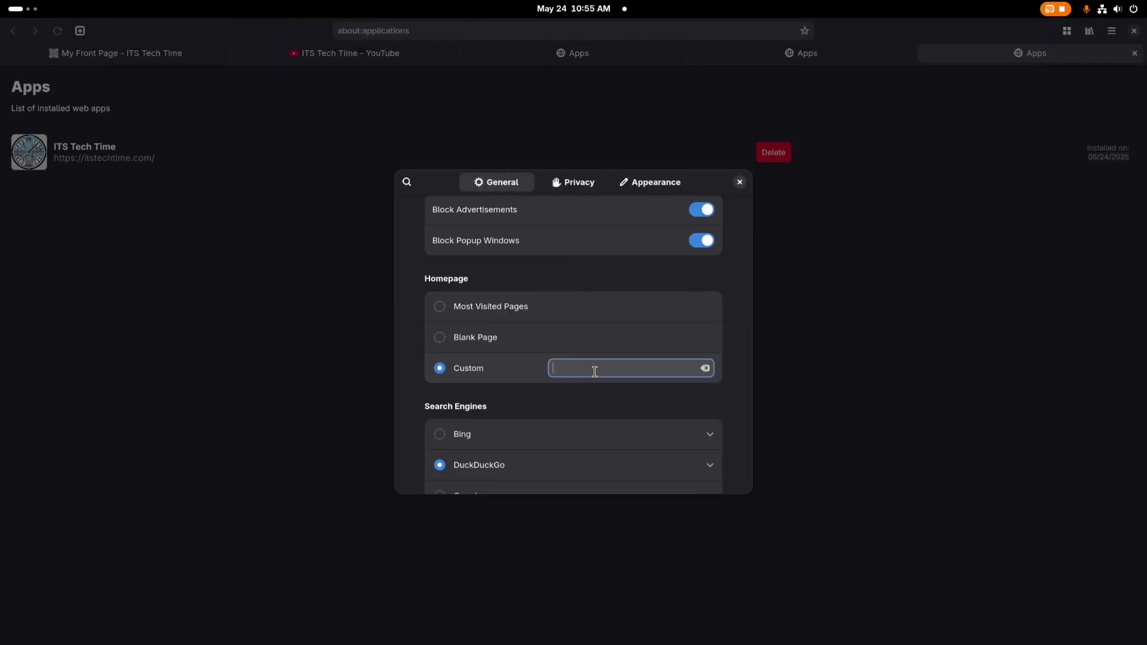
{"action": "type", "text": "htt;"}
{"action": "key", "text": "BackSpace"}
{"action": "type", "text": "ps://itstechtime.com"}
{"action": "scroll", "coordinate": [673, 318], "scroll_direction": "down", "scroll_amount": 4}
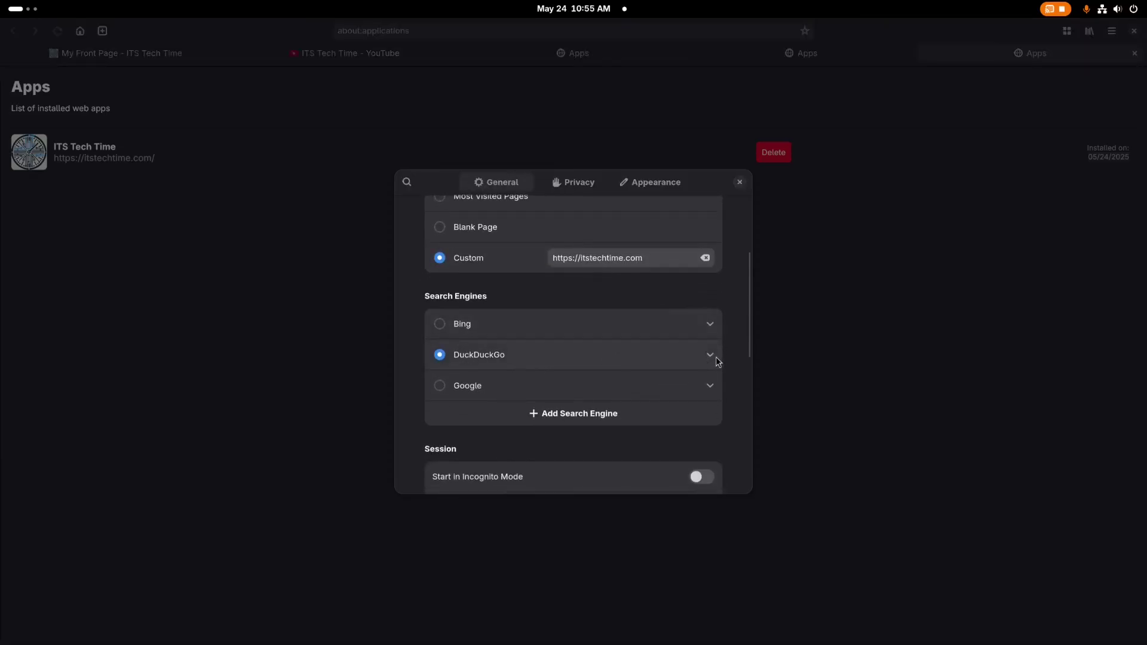
- Try Bing and Google, add a blank search engine entry, then reselect DuckDuckGo
{"action": "left_click", "coordinate": [460, 328]}
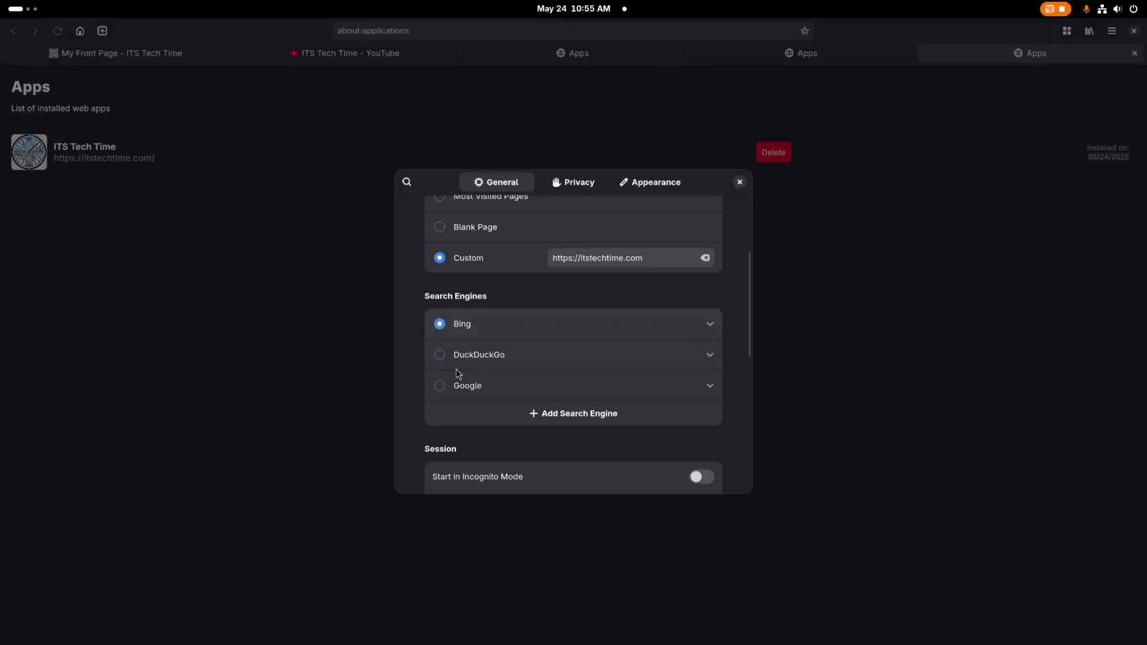
{"action": "left_click", "coordinate": [442, 387]}
{"action": "left_click", "coordinate": [583, 417]}
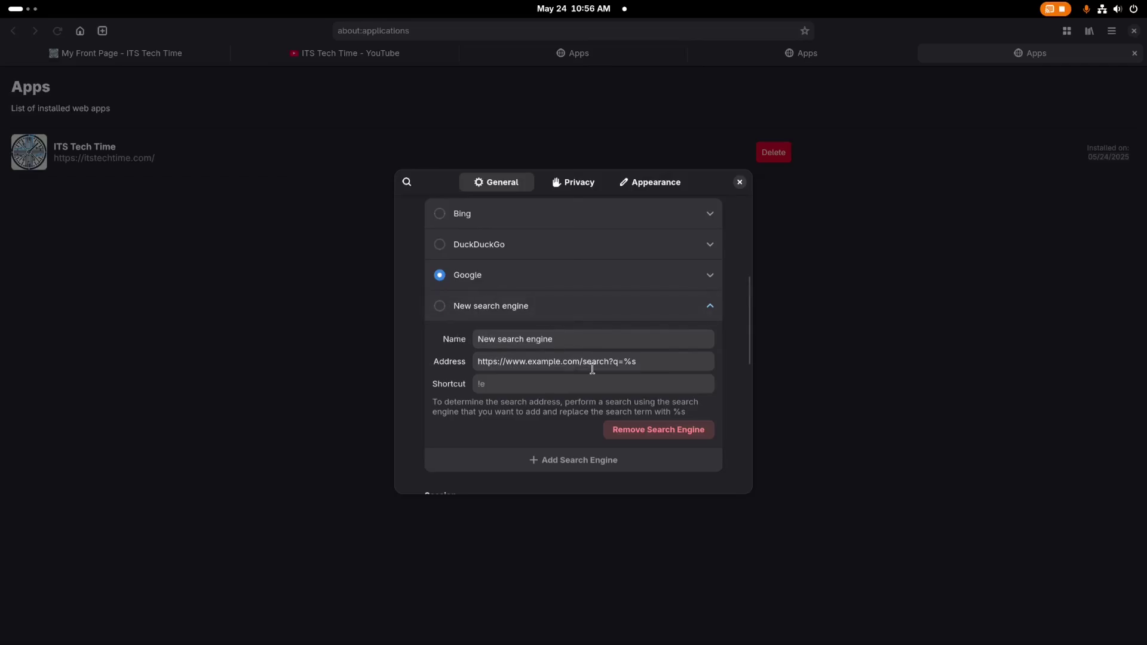
{"action": "left_click", "coordinate": [441, 246]}
{"action": "left_click", "coordinate": [715, 307]}
- Toggle Start in Incognito Mode on and back off
{"action": "scroll", "coordinate": [576, 319], "scroll_direction": "down", "scroll_amount": 2}
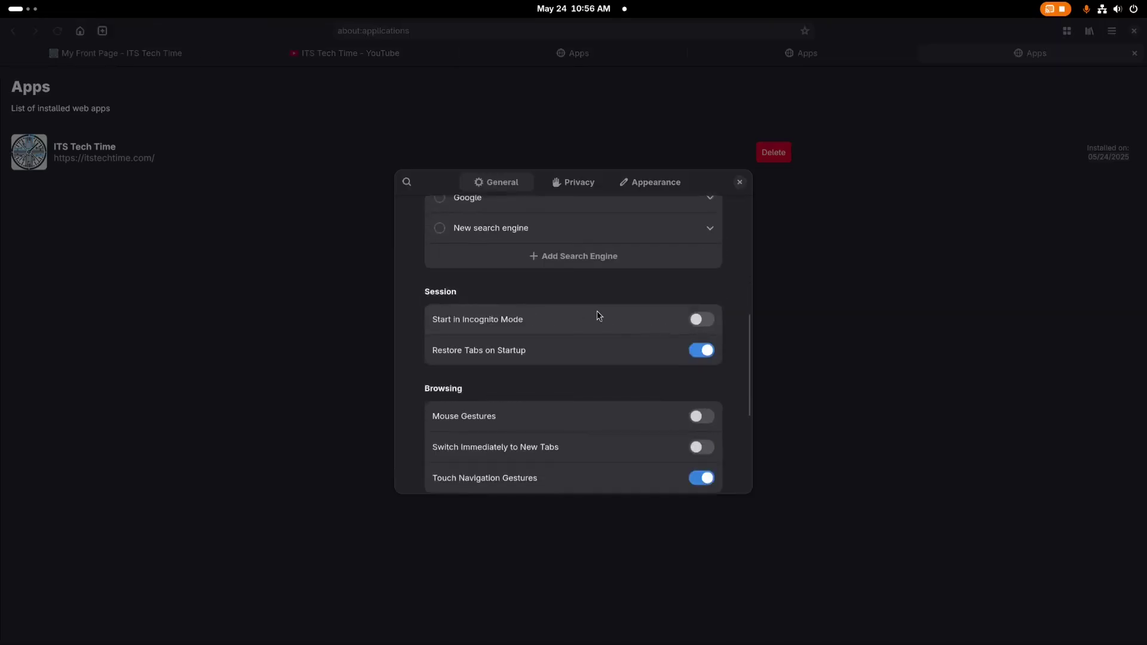
{"action": "left_click", "coordinate": [701, 323]}
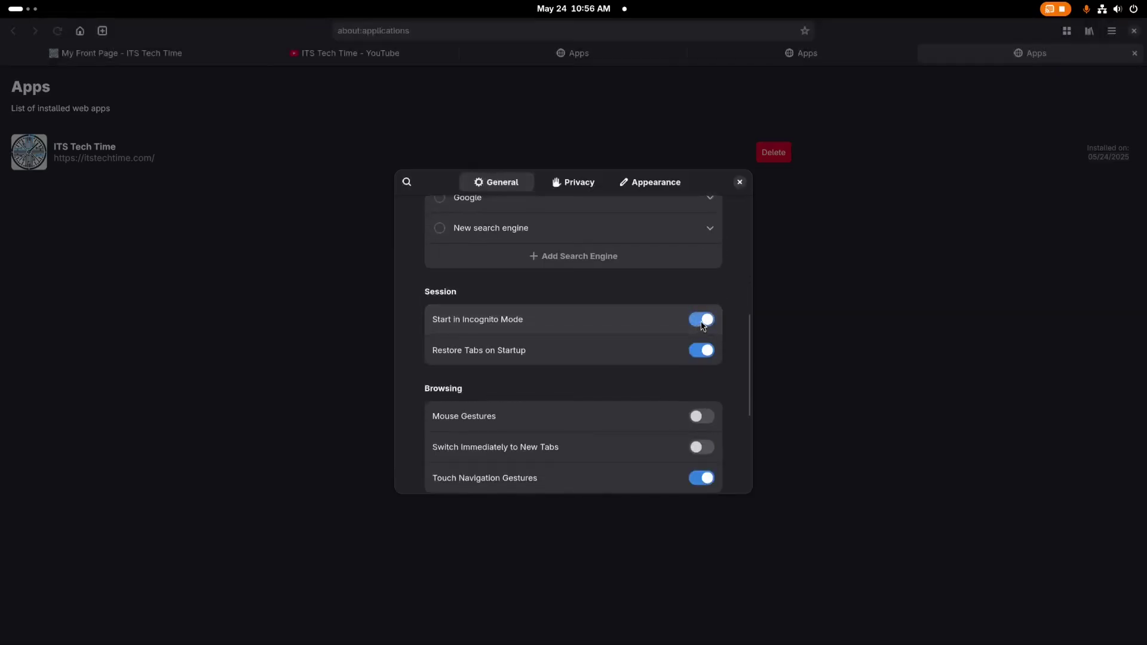
{"action": "left_click", "coordinate": [702, 323]}
- Close Preferences and open a new incognito window, declining to make Web the default browser
{"action": "left_click", "coordinate": [740, 183]}
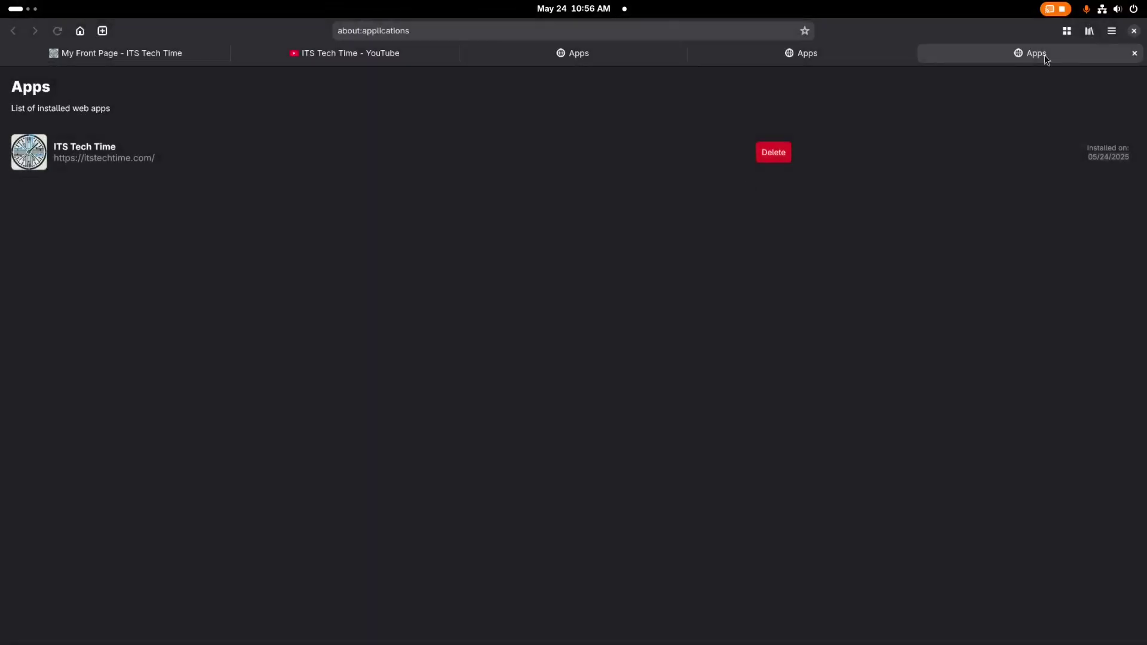
{"action": "left_click", "coordinate": [1112, 32]}
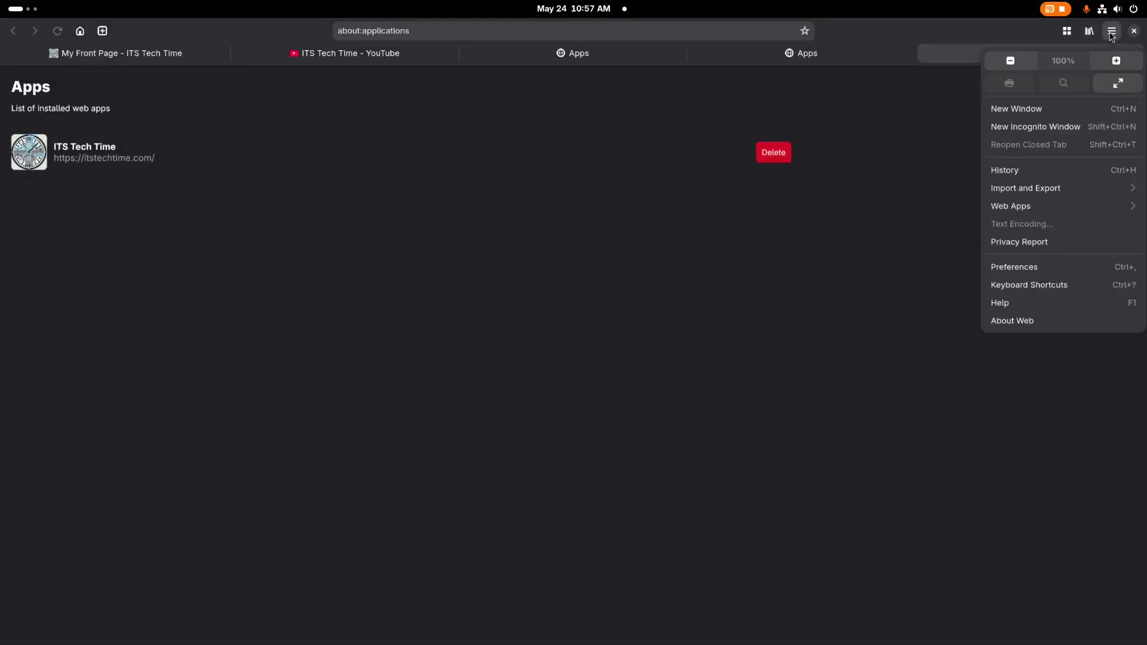
{"action": "left_click", "coordinate": [1050, 129]}
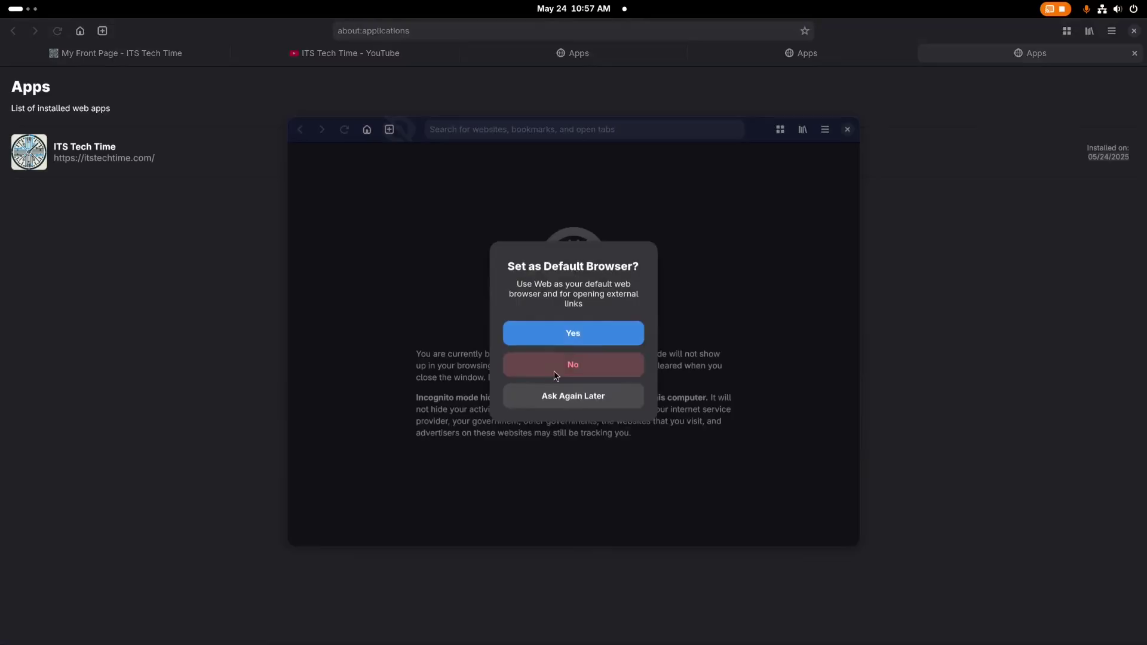
{"action": "left_click", "coordinate": [555, 374]}
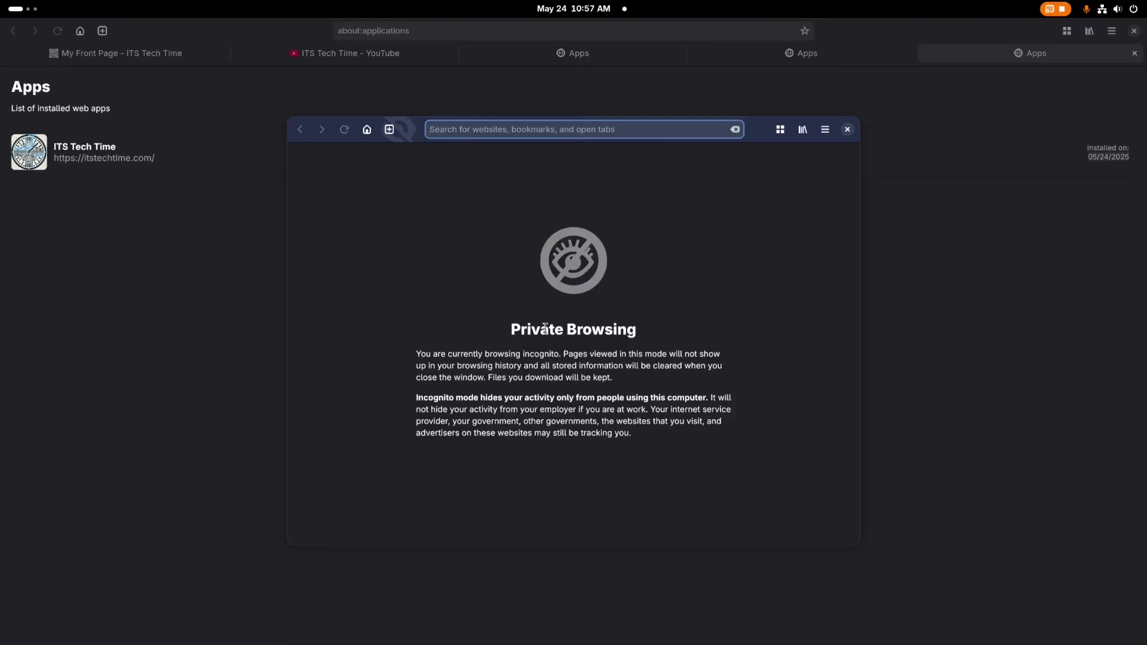
- Inspect the Private Browsing window, move it aside, and close it
{"action": "left_click_drag", "start_coordinate": [511, 335], "coordinate": [550, 235]}
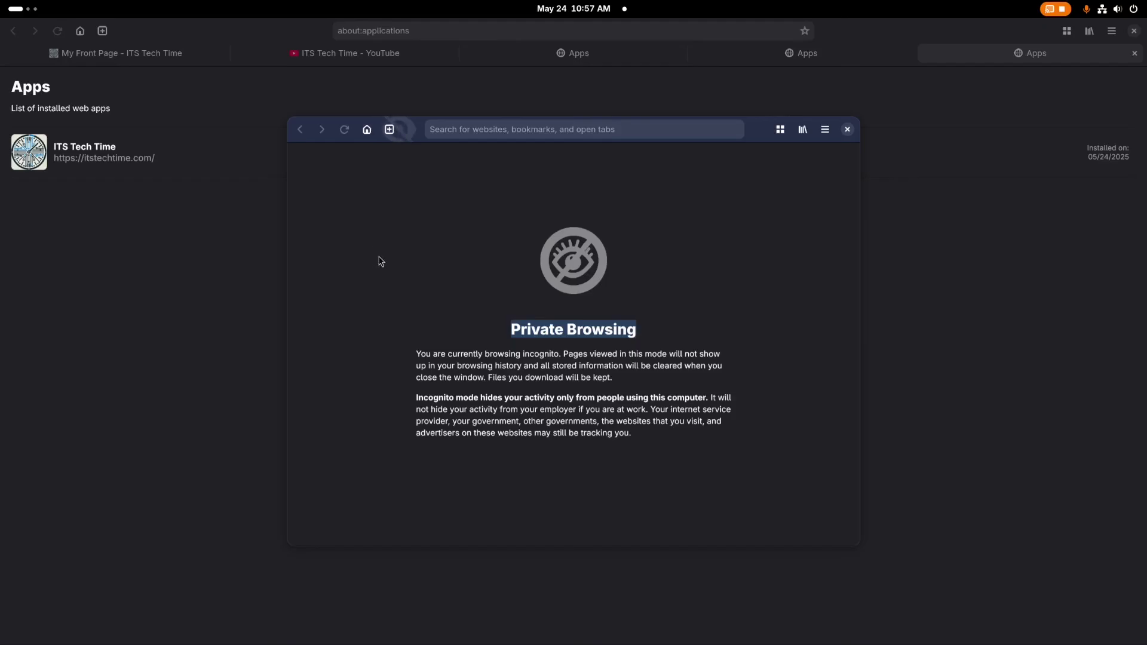
{"action": "left_click", "coordinate": [115, 282]}
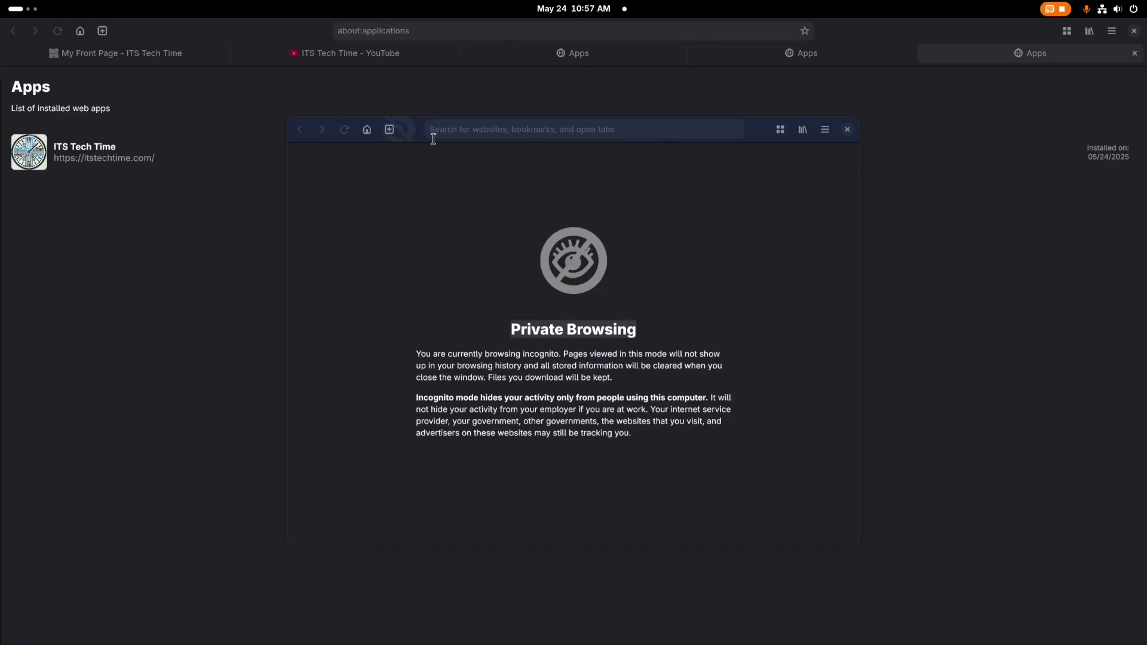
{"action": "left_click_drag", "start_coordinate": [431, 133], "coordinate": [396, 114]}
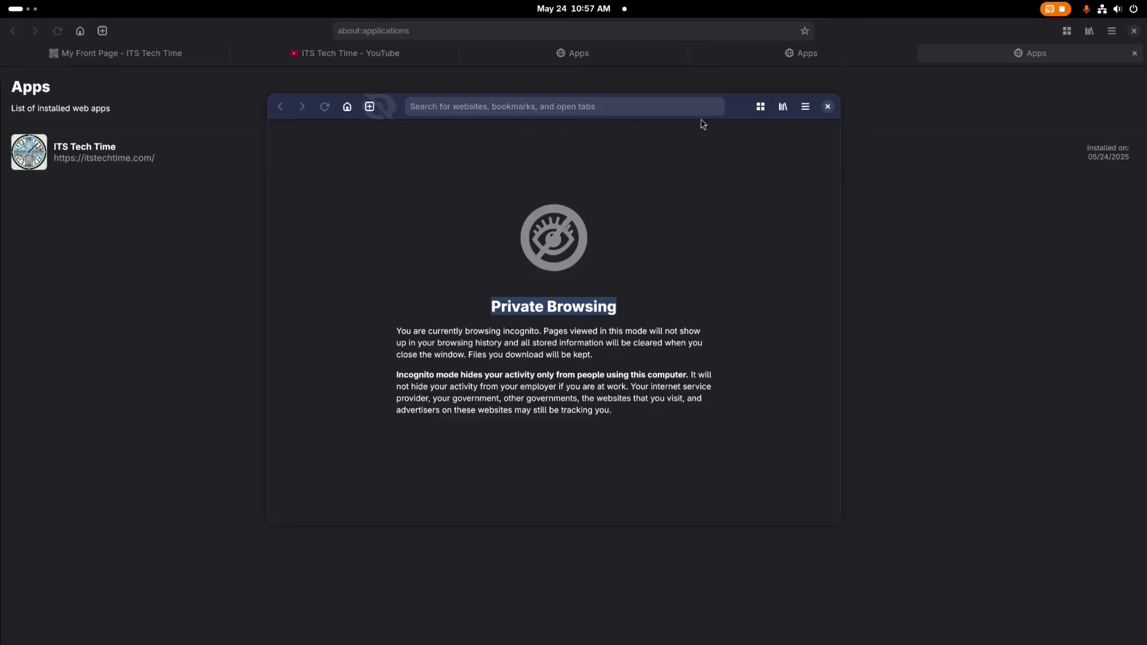
{"action": "left_click", "coordinate": [831, 108]}
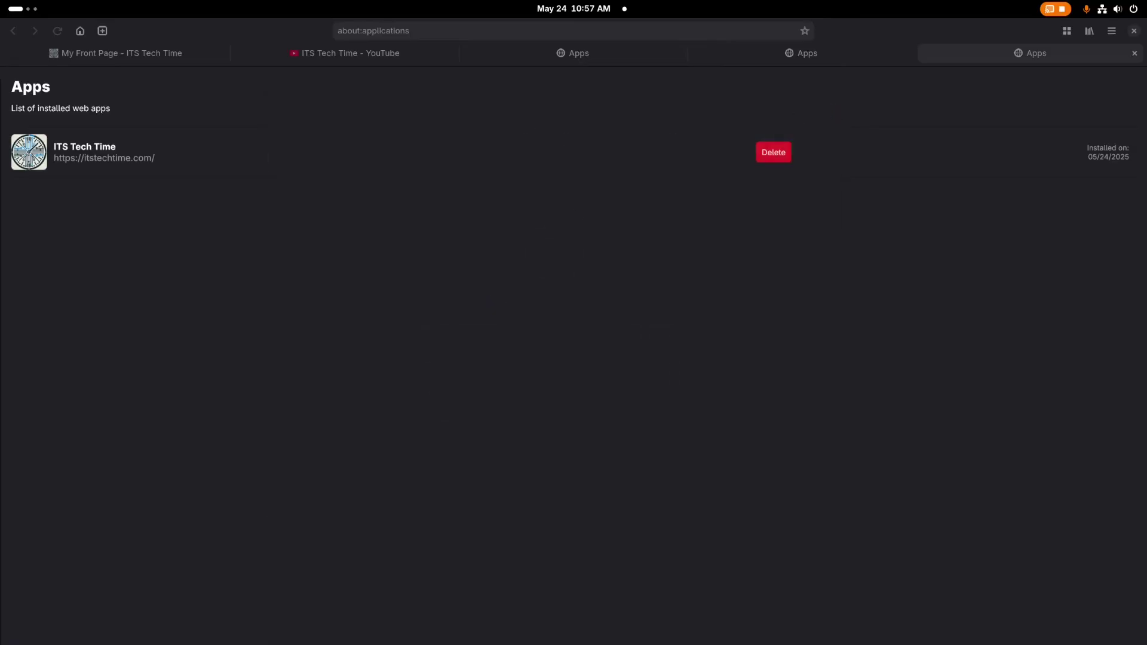
- Open Preferences briefly and close them again
{"action": "left_click", "coordinate": [1111, 31]}
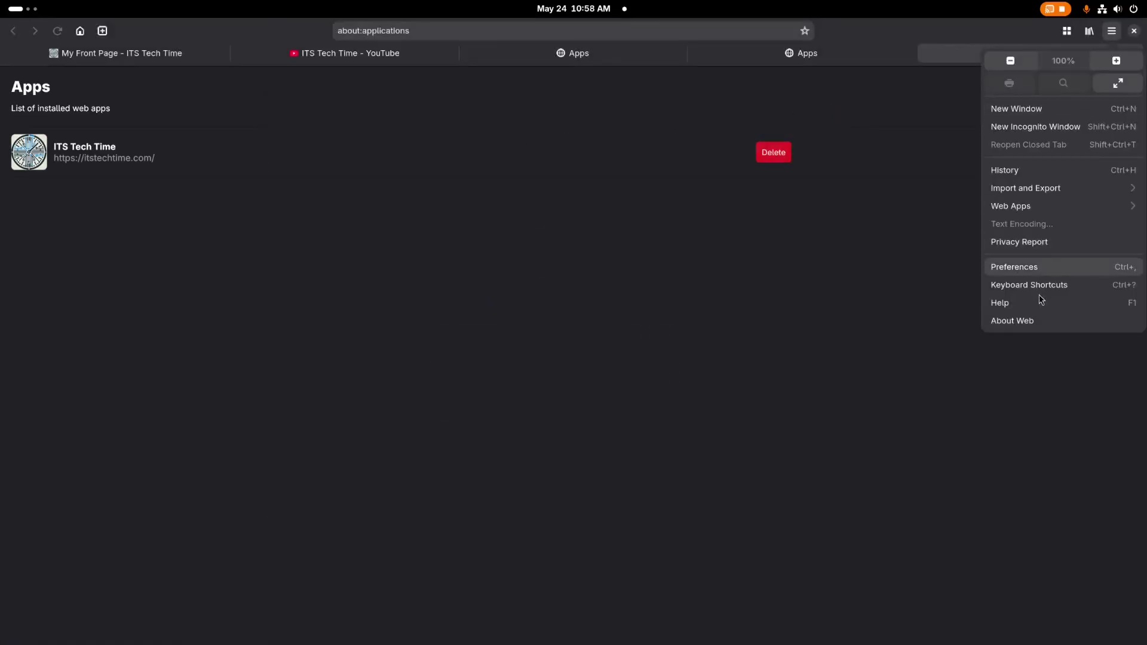
{"action": "left_click", "coordinate": [1016, 267]}
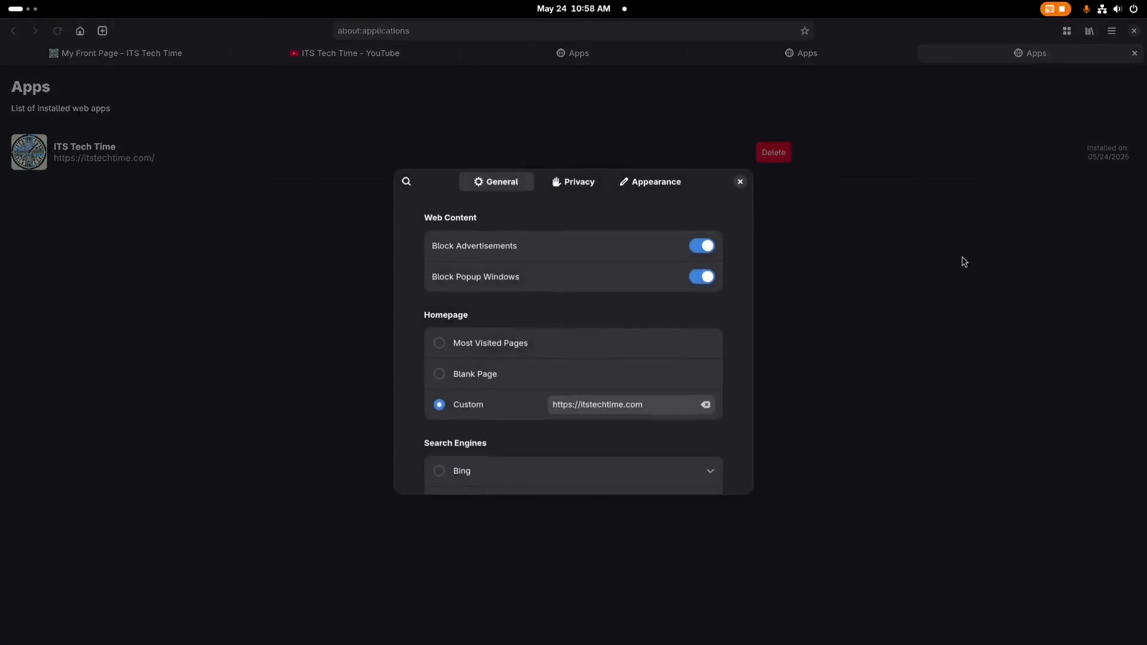
{"action": "scroll", "coordinate": [600, 346], "scroll_direction": "down", "scroll_amount": 10}
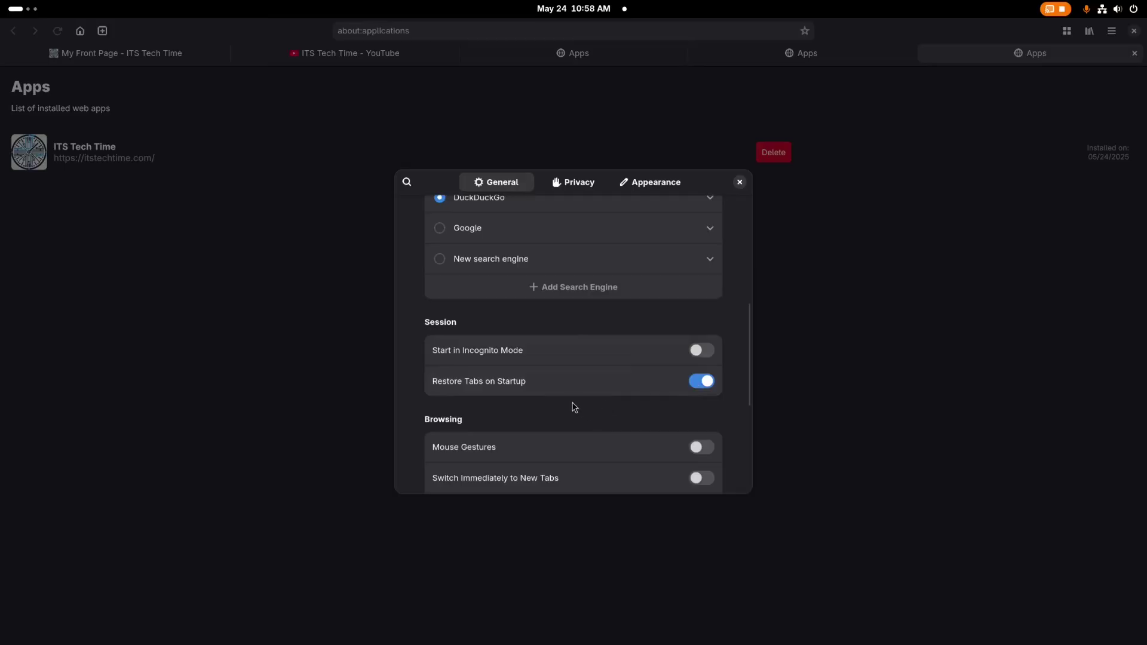
{"action": "left_click", "coordinate": [739, 182]}
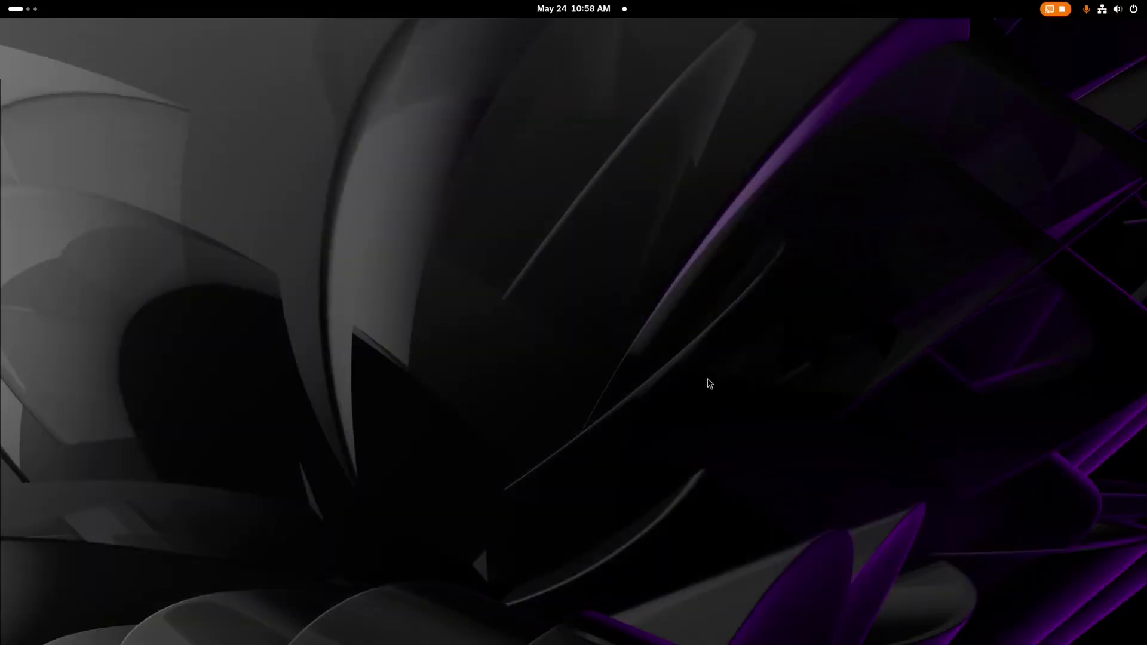
- Relaunch Web from the Activities app grid
{"action": "key", "text": "super"}
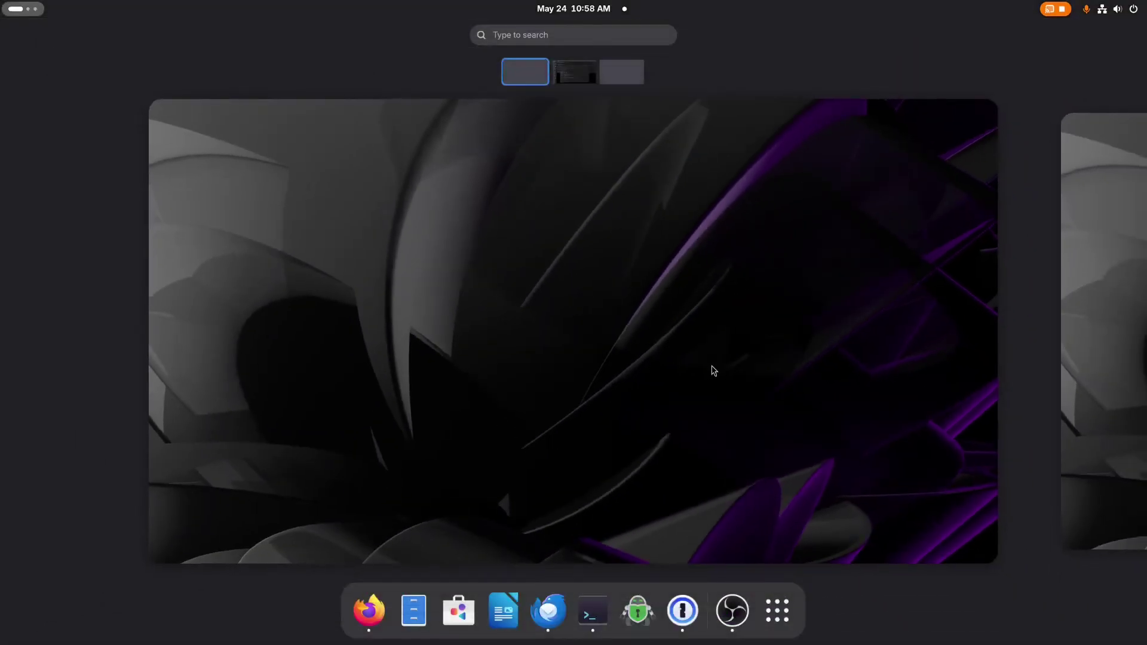
{"action": "left_click", "coordinate": [776, 598]}
{"action": "left_click", "coordinate": [1091, 365]}
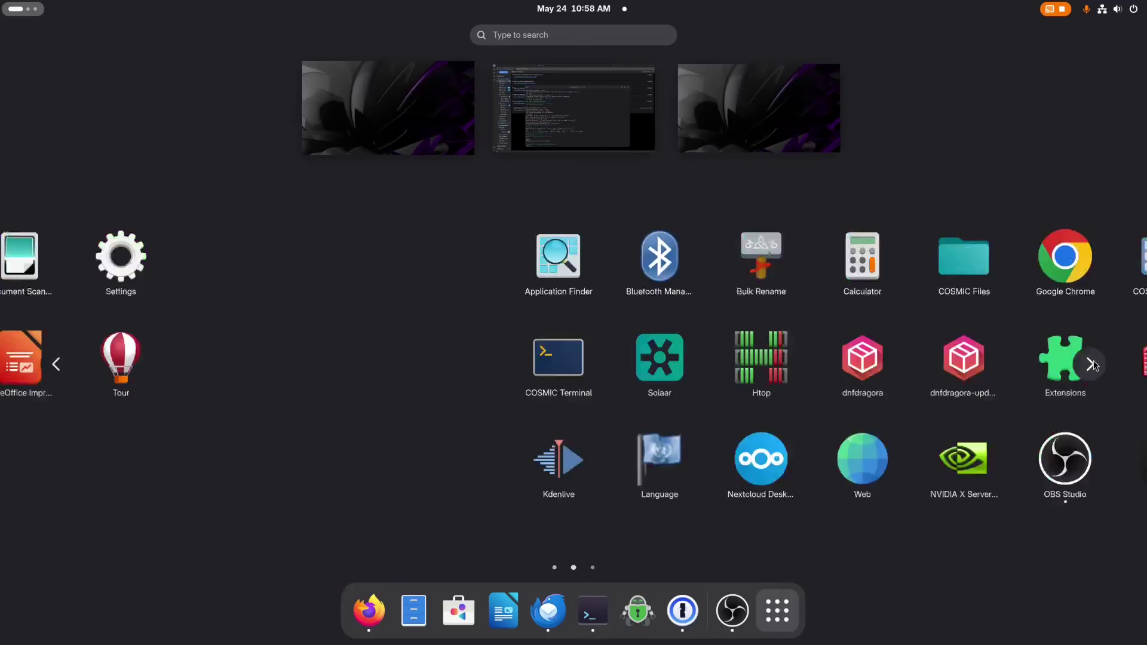
{"action": "left_click", "coordinate": [1093, 367]}
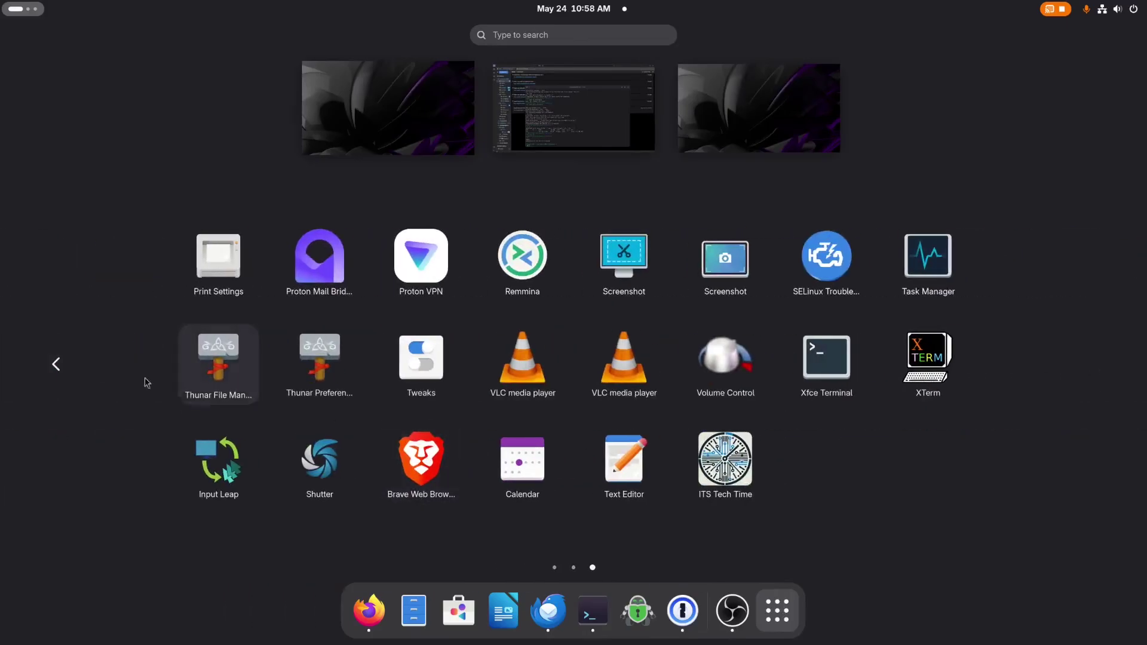
{"action": "left_click", "coordinate": [54, 363]}
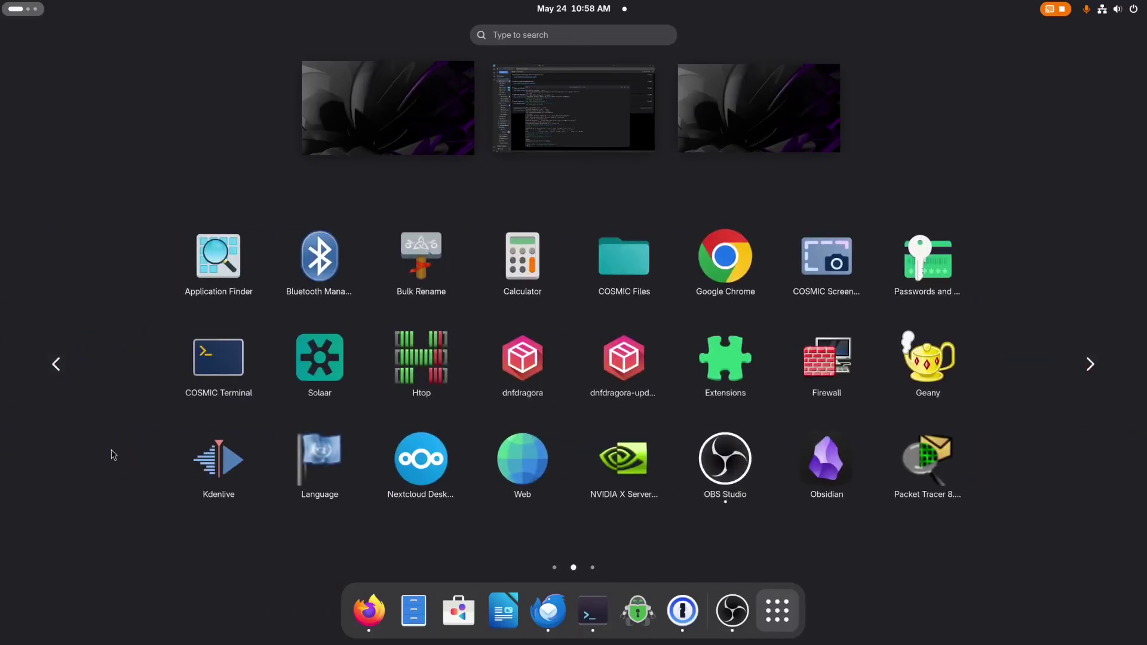
{"action": "left_click", "coordinate": [527, 464]}
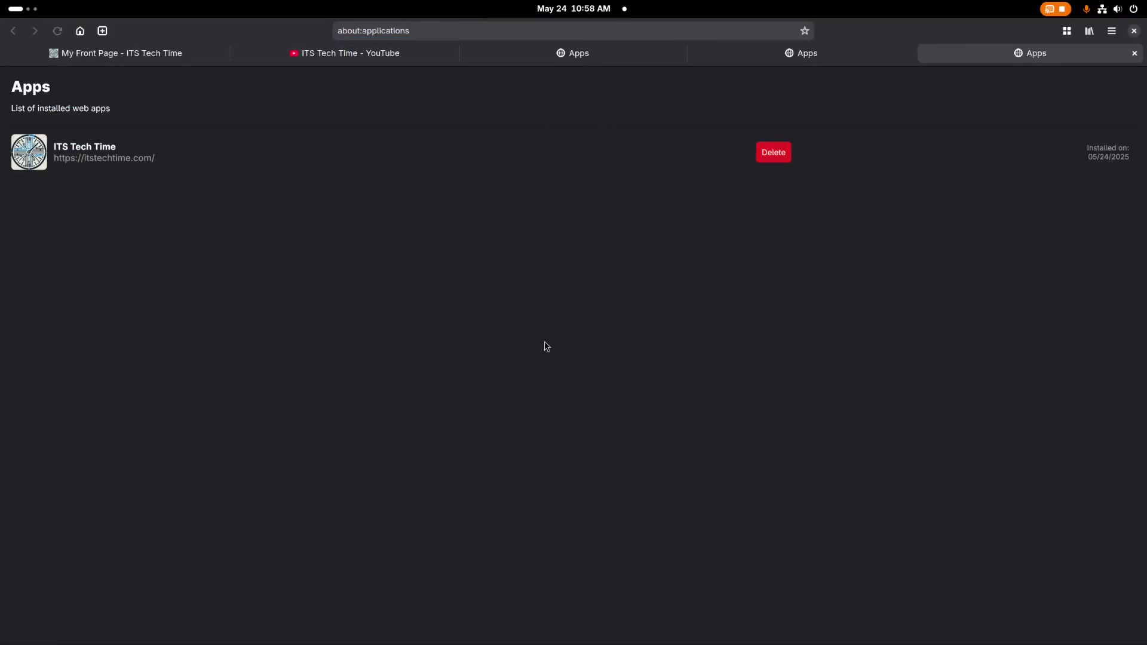
- Turn on Switch Immediately to New Tabs under Browsing in Preferences, then close them
{"action": "left_click", "coordinate": [1112, 30]}
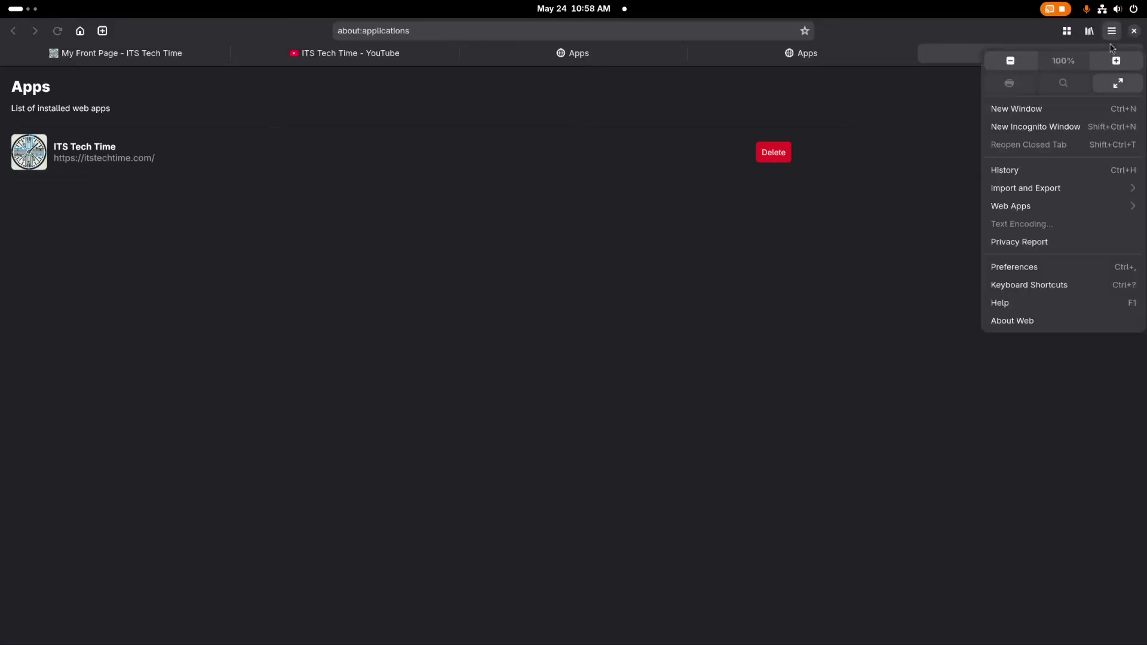
{"action": "left_click", "coordinate": [1027, 267]}
{"action": "scroll", "coordinate": [608, 254], "scroll_direction": "down", "scroll_amount": 3}
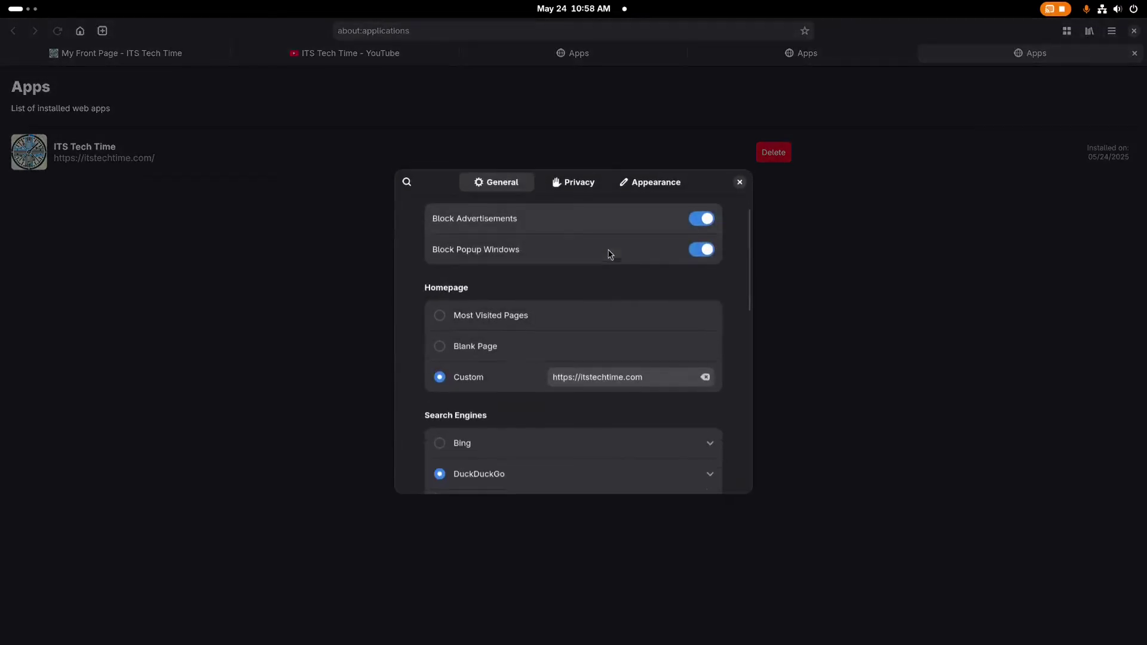
{"action": "scroll", "coordinate": [610, 255], "scroll_direction": "down", "scroll_amount": 5}
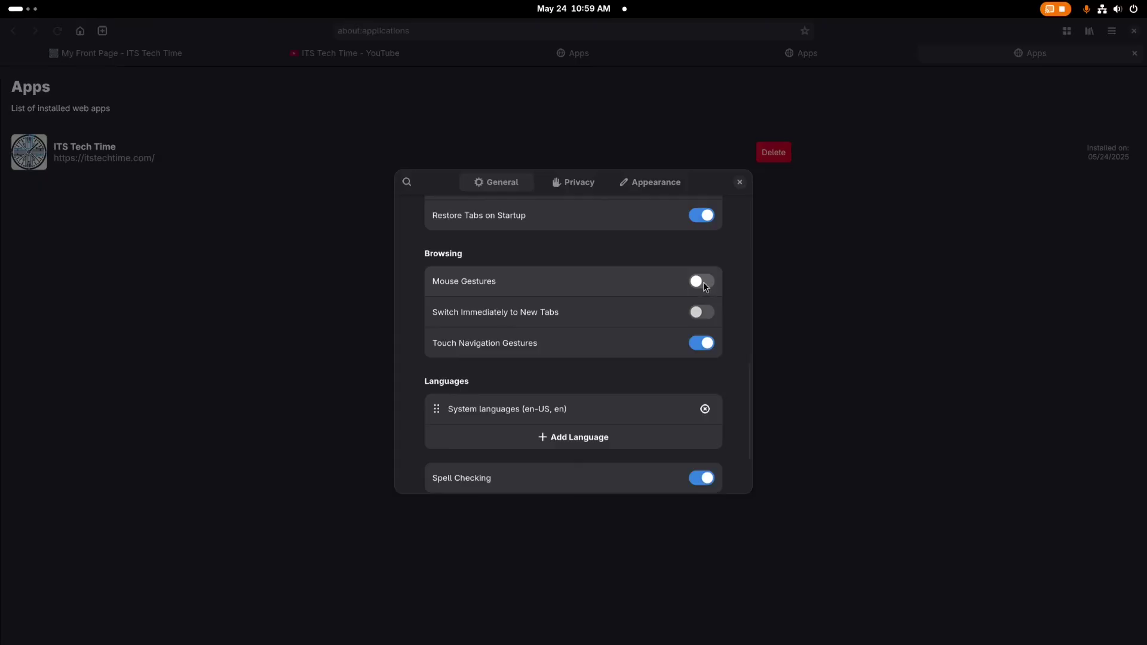
{"action": "left_click", "coordinate": [700, 315]}
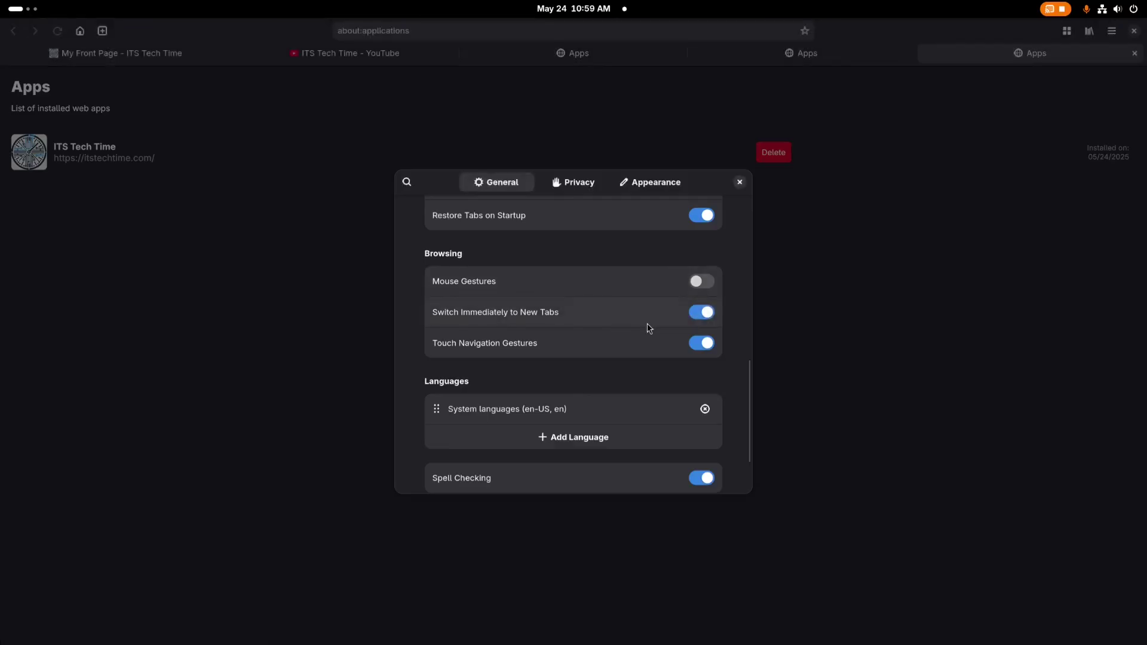
{"action": "left_click", "coordinate": [741, 182]}
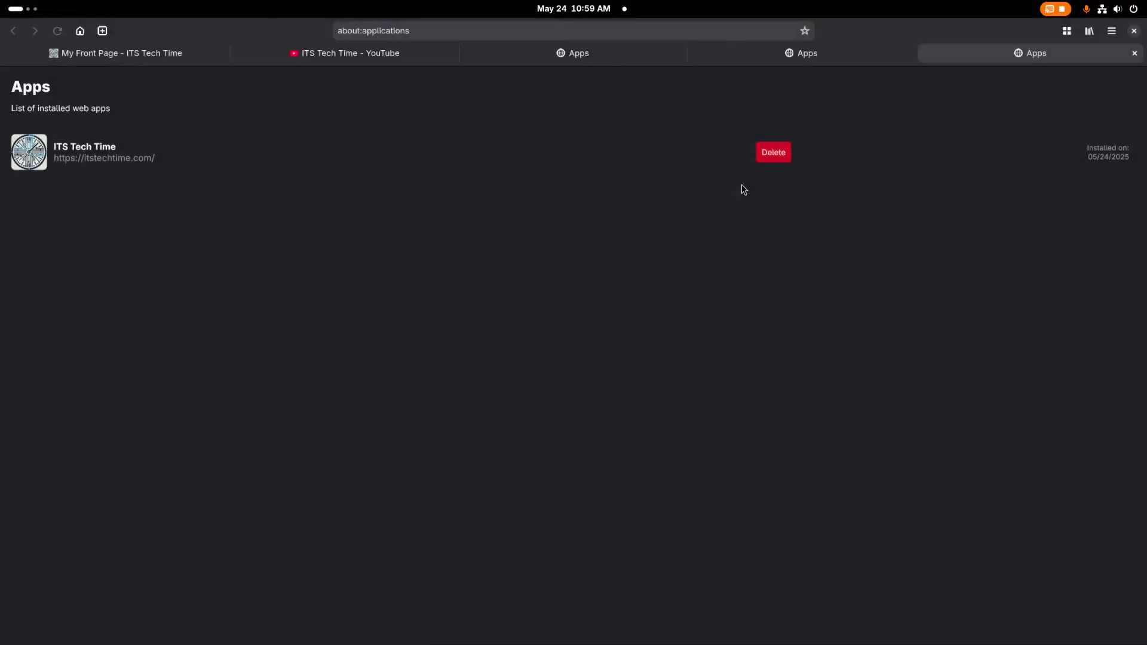
- Switch to the ITS Tech Time tab and scroll through the page
{"action": "left_click", "coordinate": [120, 53]}
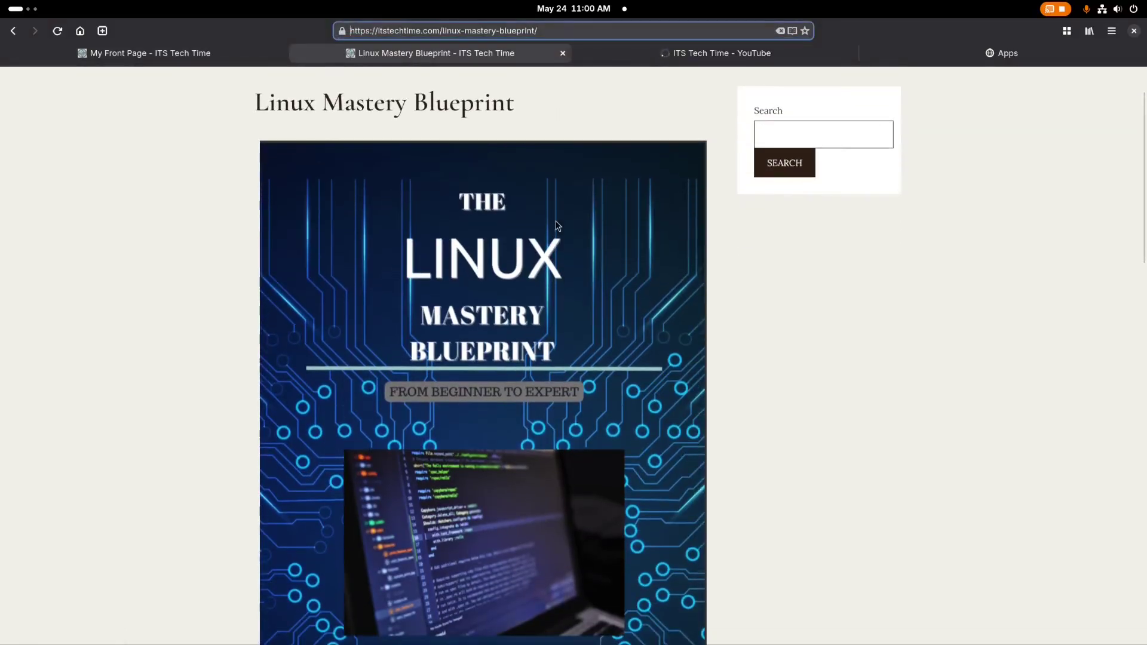
{"action": "scroll", "coordinate": [557, 226], "scroll_direction": "down", "scroll_amount": 3}
{"action": "scroll", "coordinate": [591, 257], "scroll_direction": "down", "scroll_amount": 3}
{"action": "scroll", "coordinate": [629, 294], "scroll_direction": "up", "scroll_amount": 4}
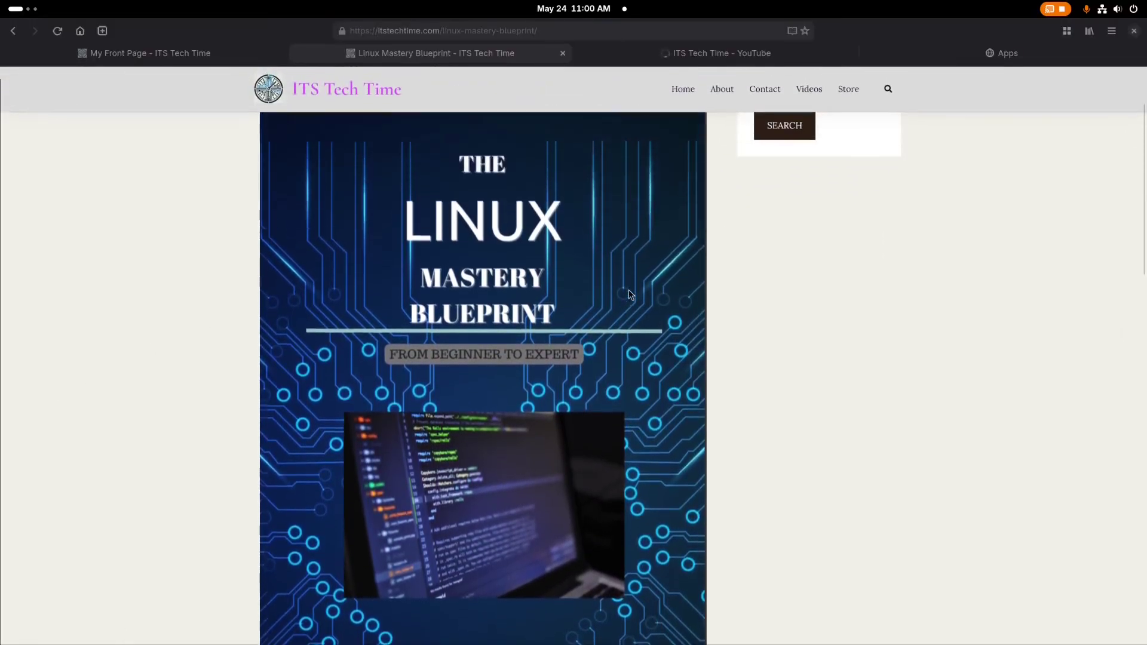
{"action": "scroll", "coordinate": [629, 294], "scroll_direction": "up", "scroll_amount": 2}
- In Appearance preferences, toggle Use Custom Fonts on and back off
{"action": "left_click", "coordinate": [1112, 30]}
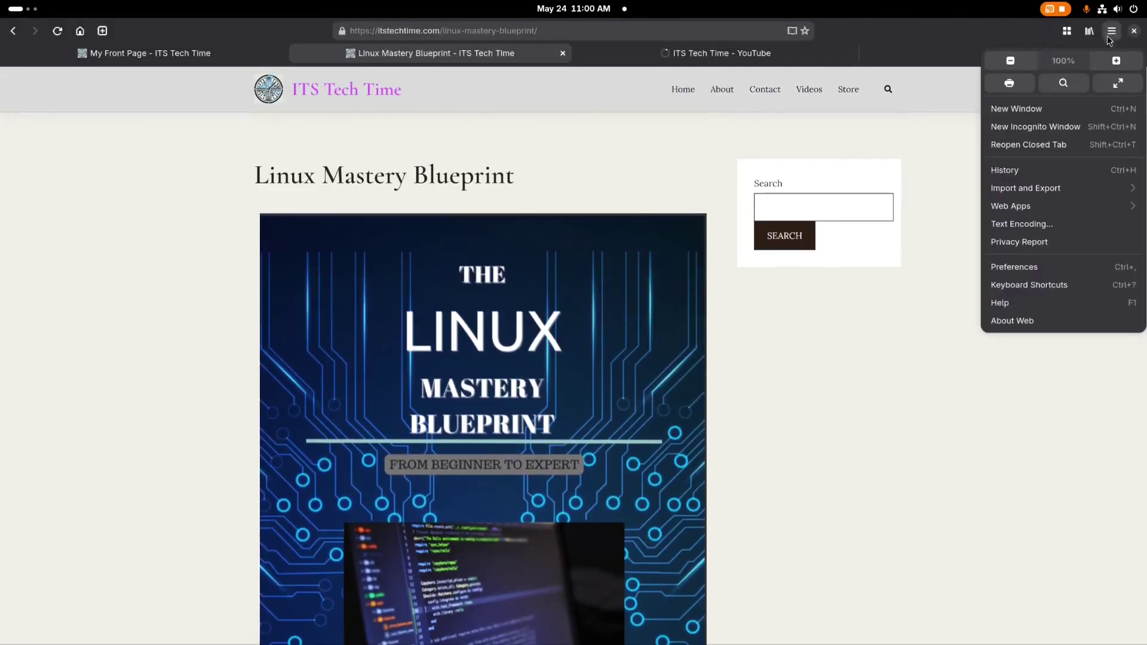
{"action": "left_click", "coordinate": [1038, 267]}
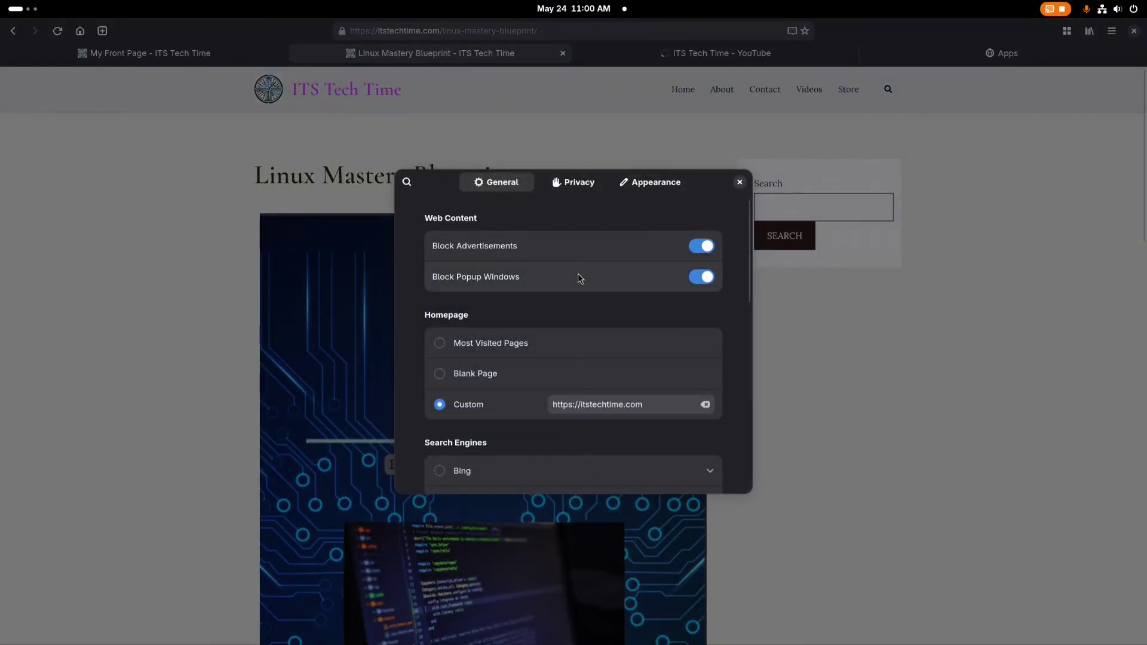
{"action": "scroll", "coordinate": [578, 277], "scroll_direction": "down", "scroll_amount": 5}
{"action": "left_click", "coordinate": [653, 187]}
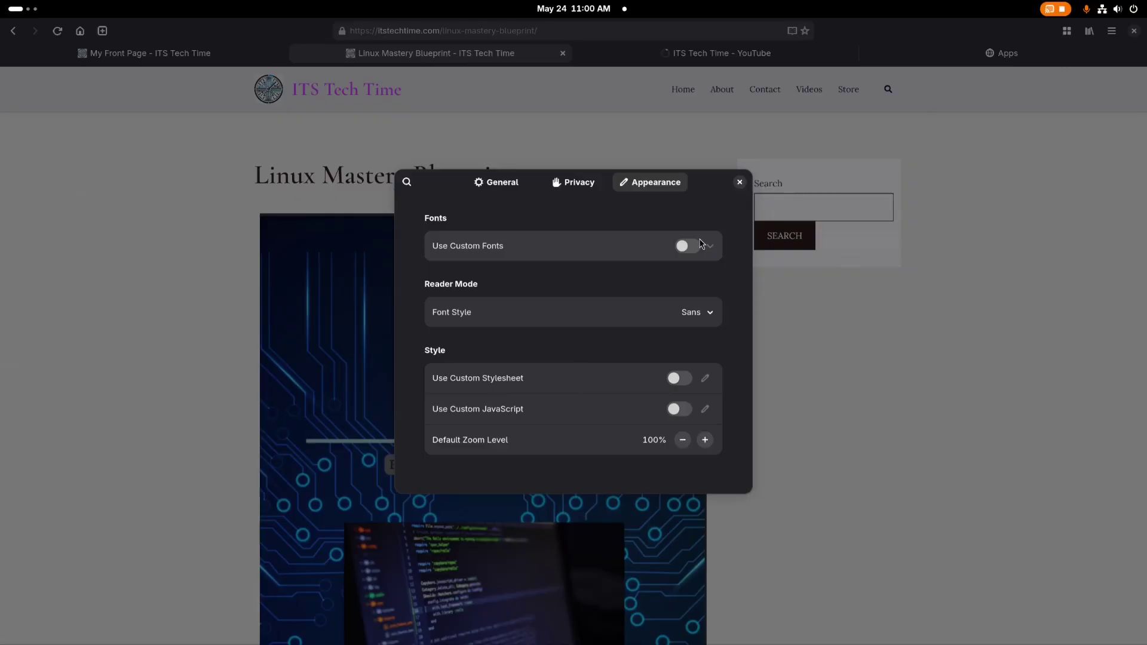
{"action": "left_click", "coordinate": [689, 246]}
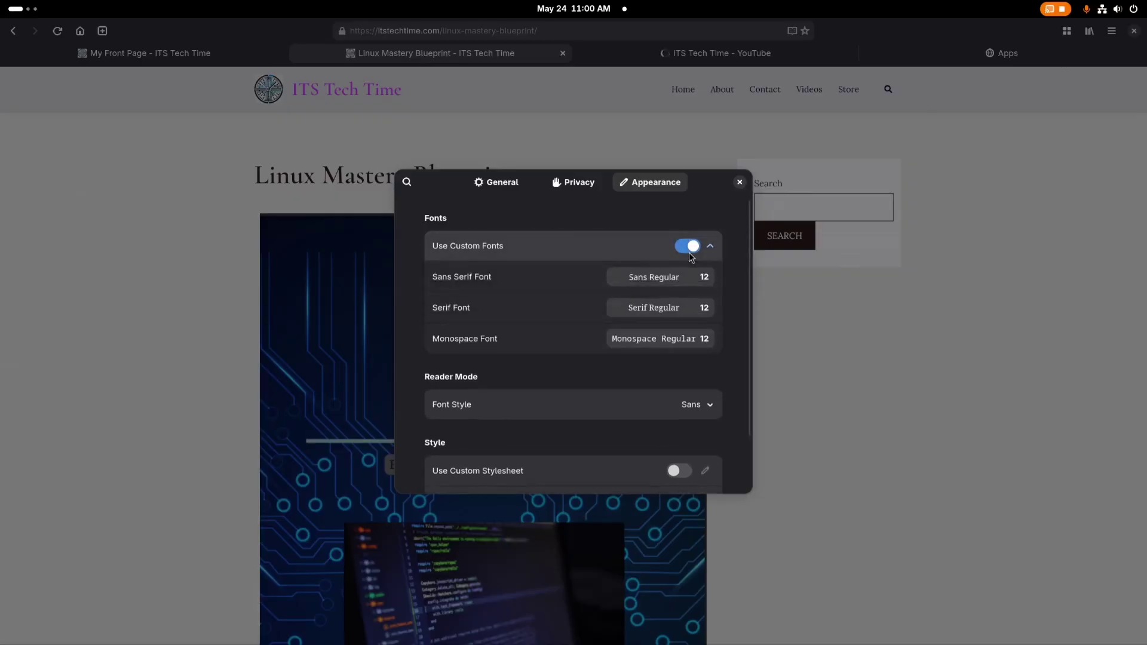
{"action": "left_click", "coordinate": [690, 251]}
- Set Reader Mode Font Style to Serif, then back to Sans
{"action": "left_click", "coordinate": [708, 312]}
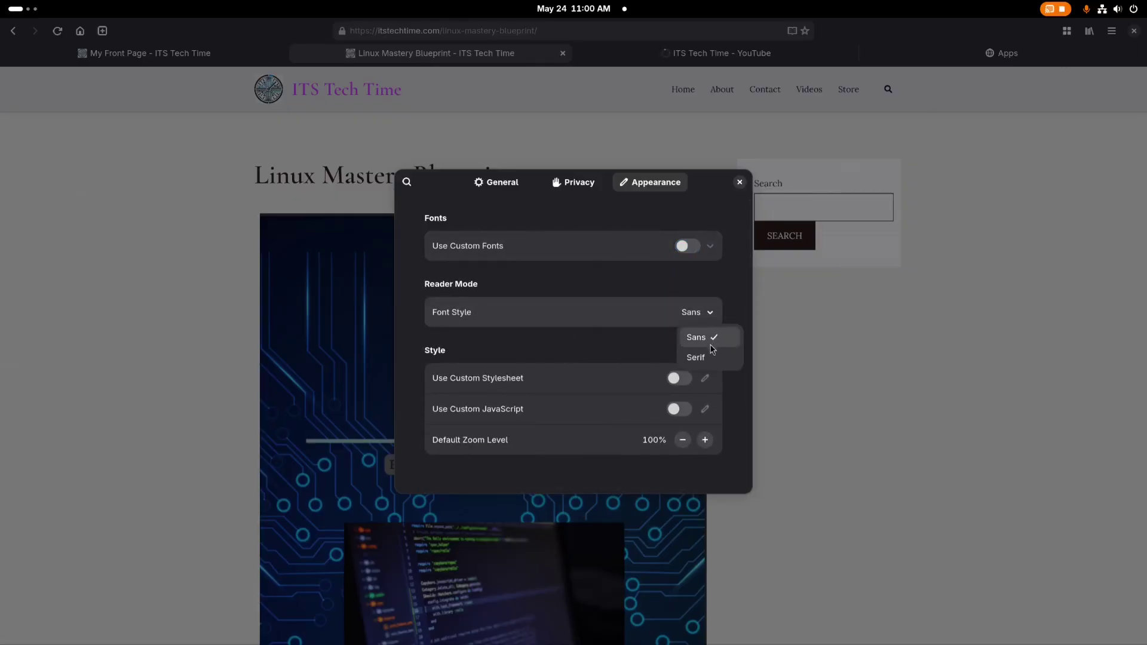
{"action": "left_click", "coordinate": [705, 357]}
{"action": "left_click", "coordinate": [697, 312]}
{"action": "left_click", "coordinate": [697, 337]}
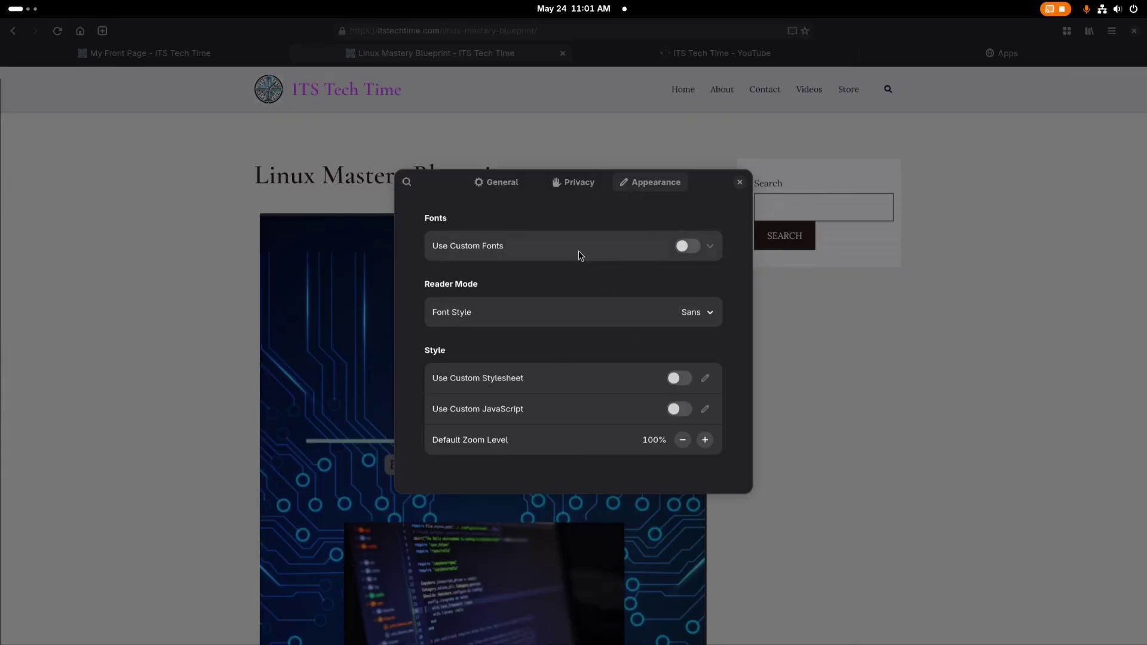
- Unmaximize and shift the window left, then toggle Dark Style off and back on
{"action": "double_click", "coordinate": [885, 19]}
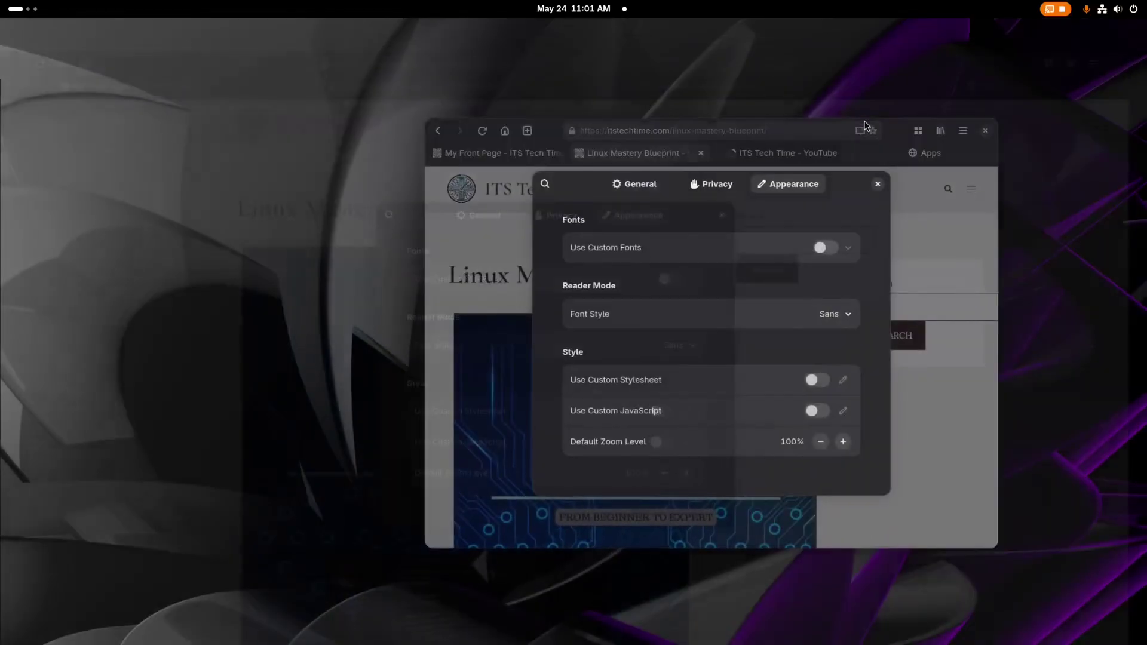
{"action": "left_click_drag", "start_coordinate": [904, 138], "coordinate": [695, 118]}
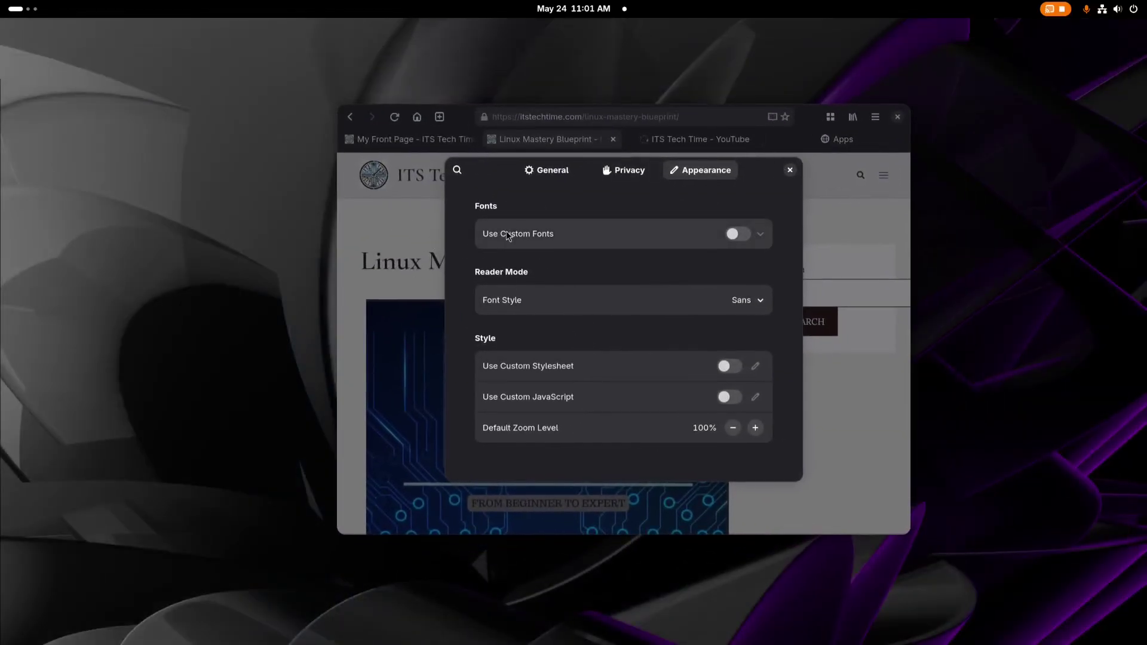
{"action": "left_click", "coordinate": [1100, 9]}
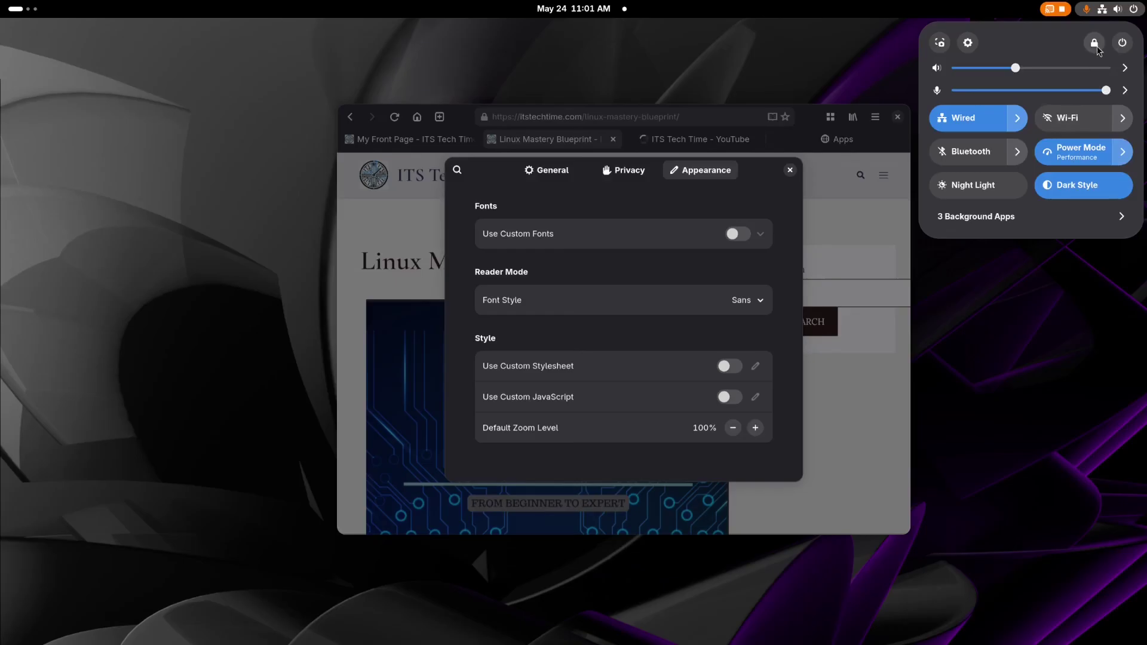
{"action": "left_click", "coordinate": [1097, 197]}
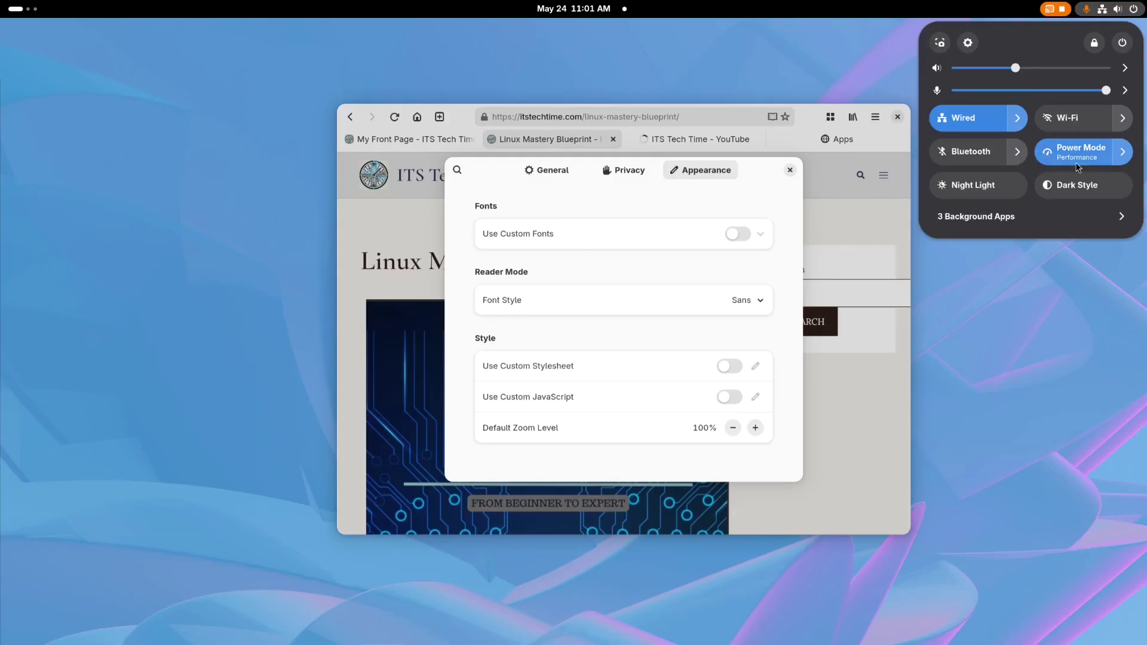
{"action": "left_click", "coordinate": [1082, 191]}
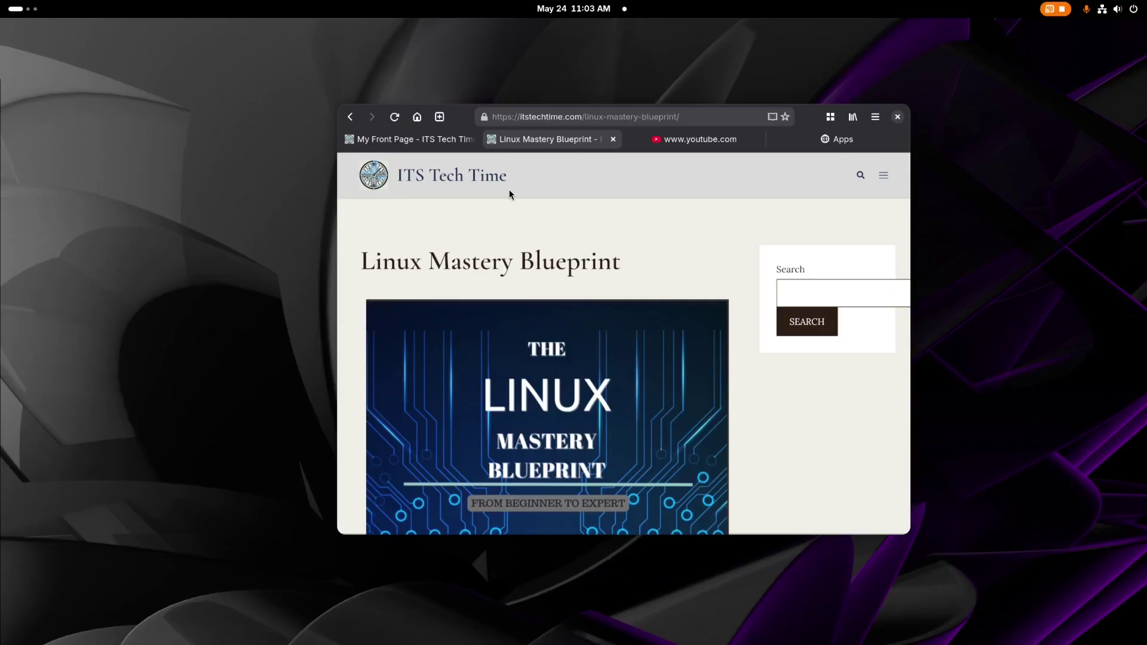
- Reload, return the tab to the itstechtime.com homepage, then switch to the Apps tab
{"action": "left_click", "coordinate": [394, 116]}
{"action": "left_click", "coordinate": [418, 118]}
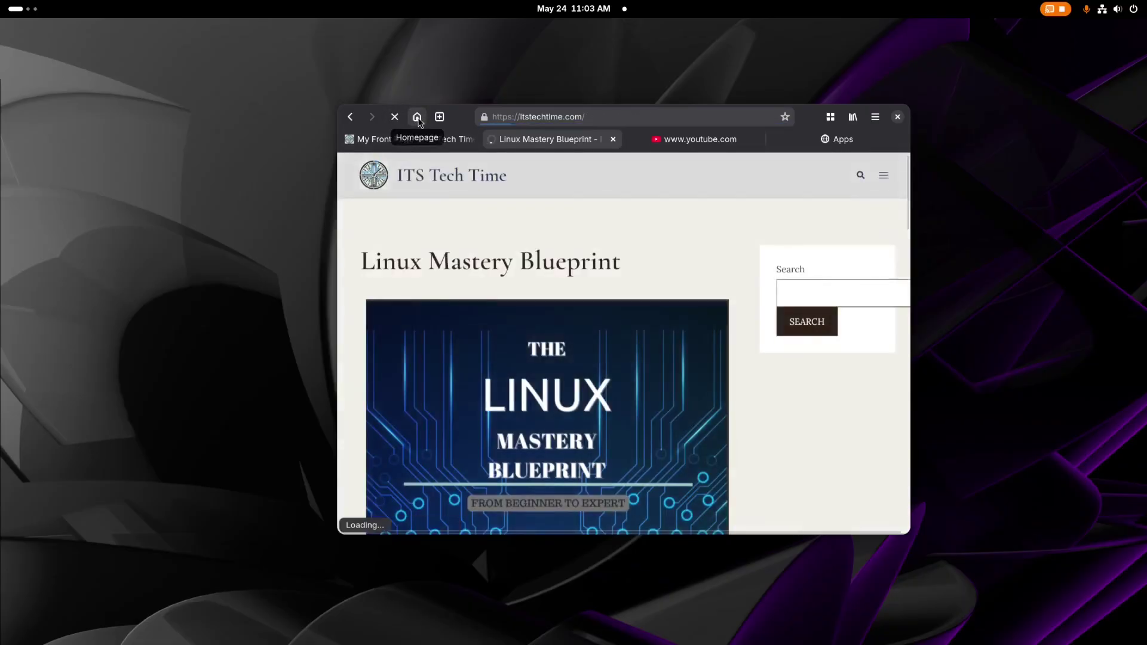
{"action": "left_click", "coordinate": [694, 144]}
{"action": "left_click", "coordinate": [831, 117]}
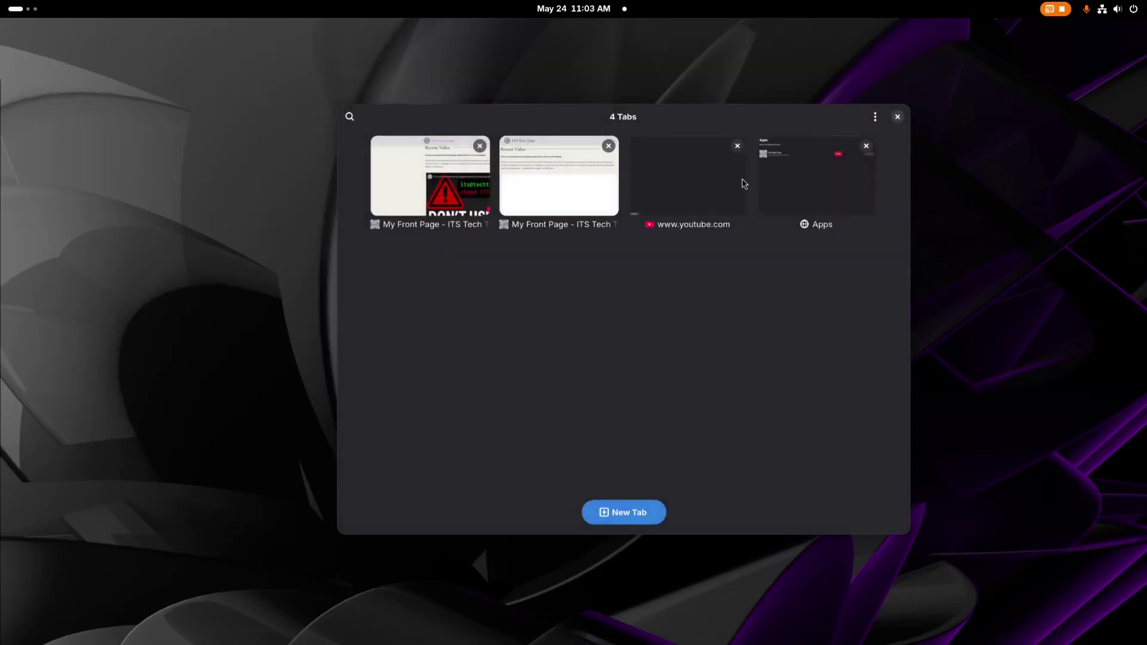
{"action": "left_click", "coordinate": [831, 190]}
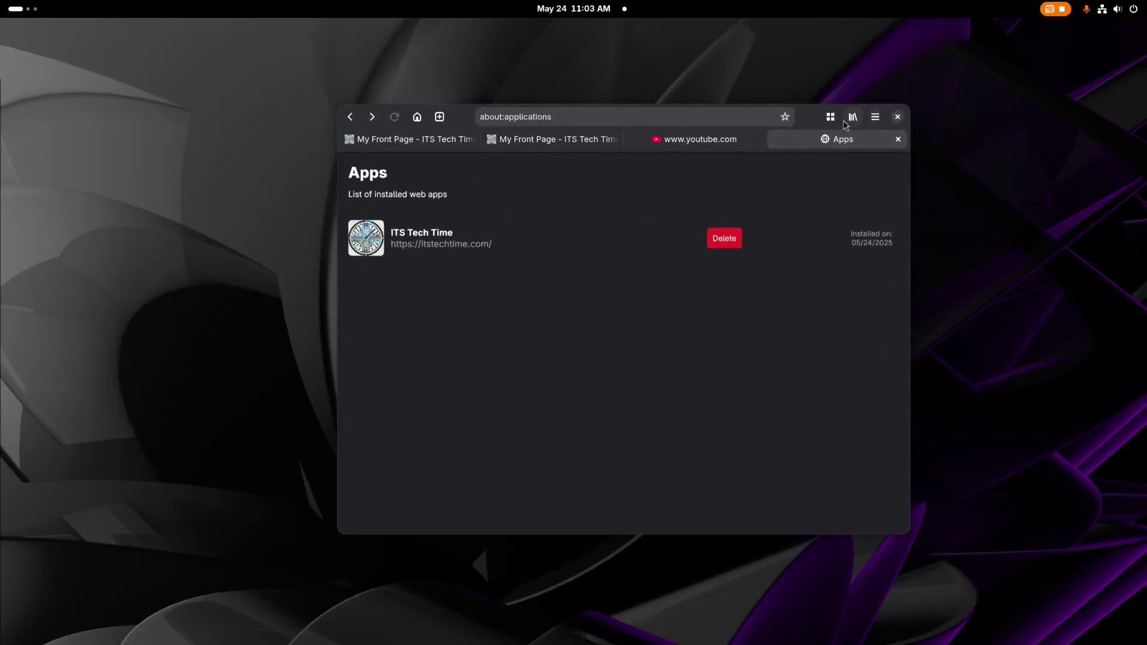
- Bookmark the Apps page as 'Apps' and check the bookmarks list before closing it
{"action": "left_click", "coordinate": [786, 117]}
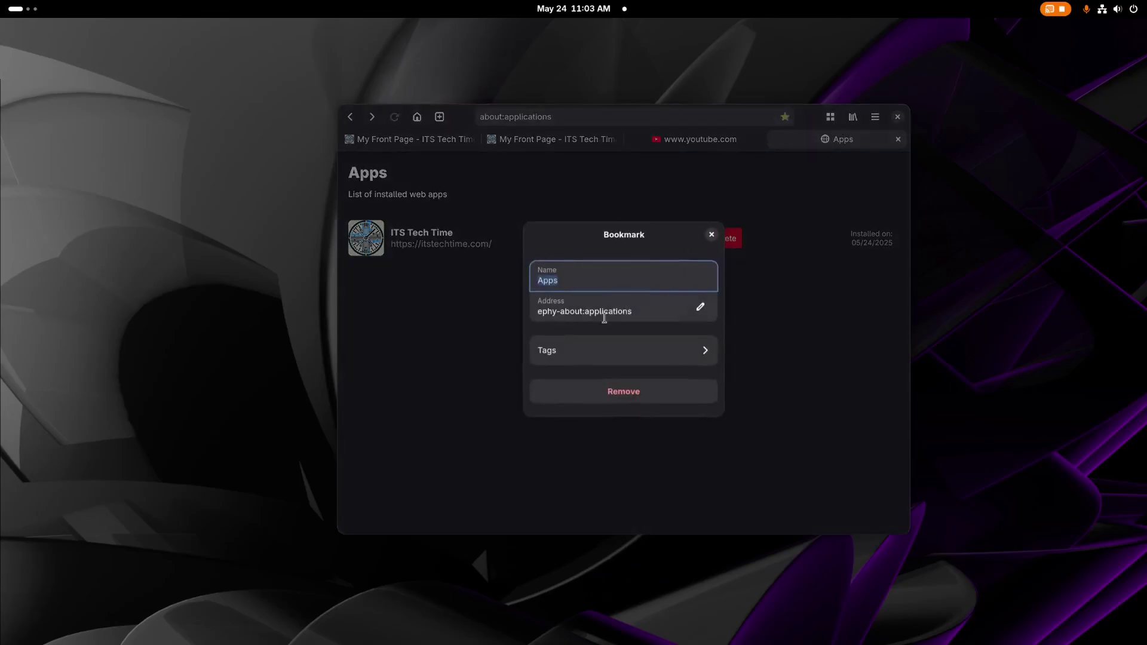
{"action": "key", "text": "Escape"}
{"action": "left_click", "coordinate": [853, 116]}
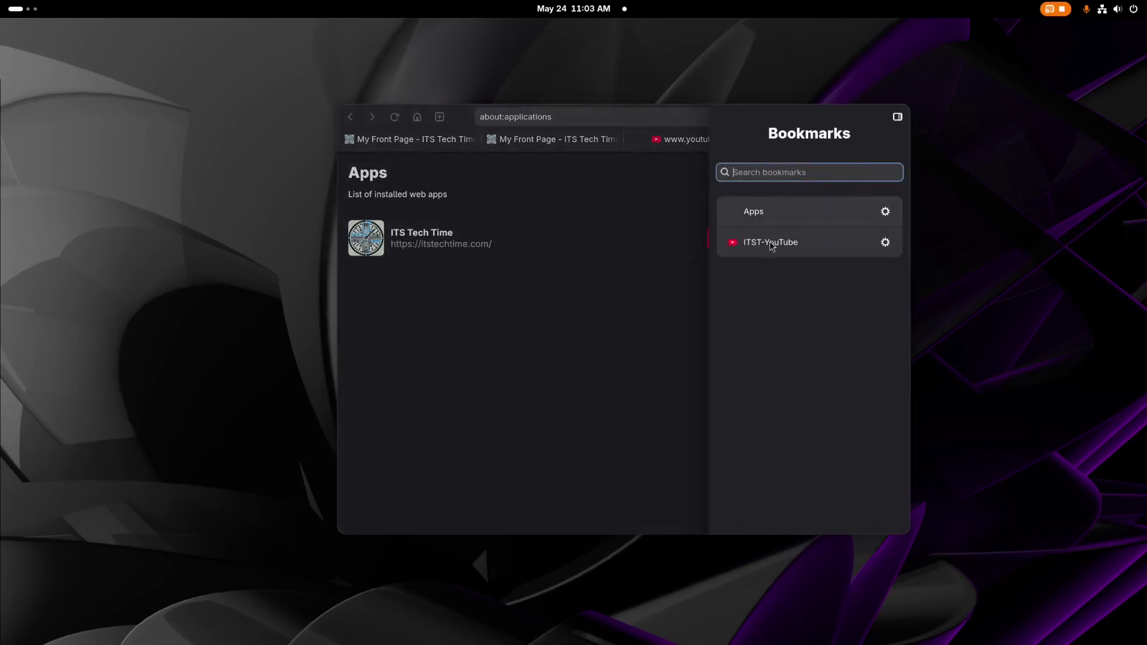
{"action": "left_click", "coordinate": [423, 176]}
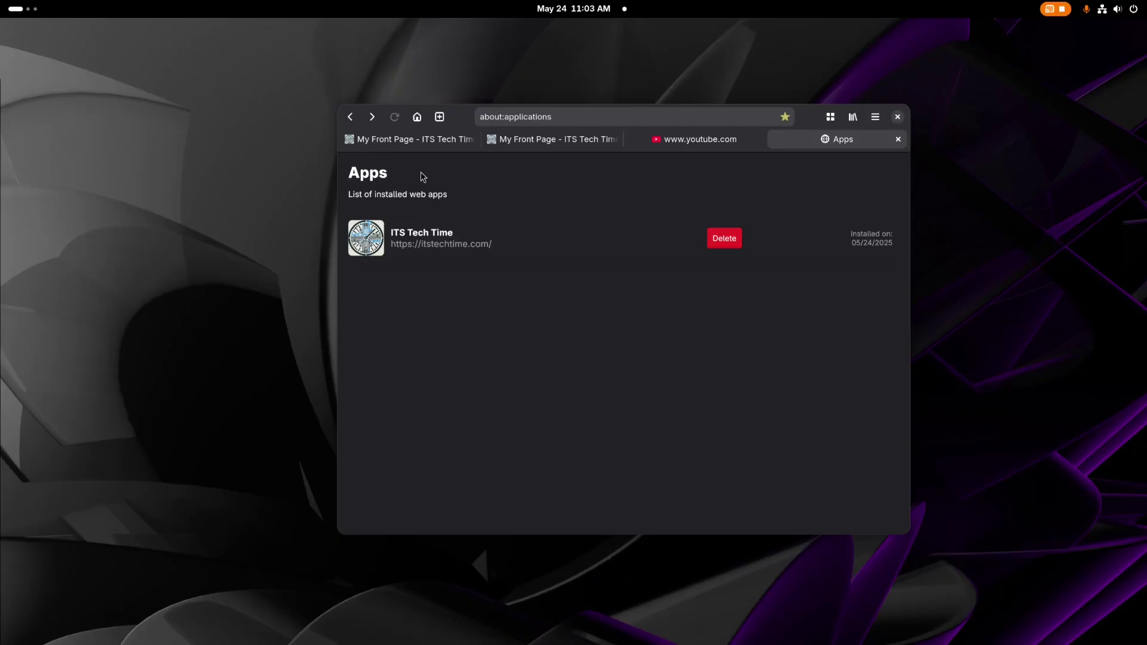